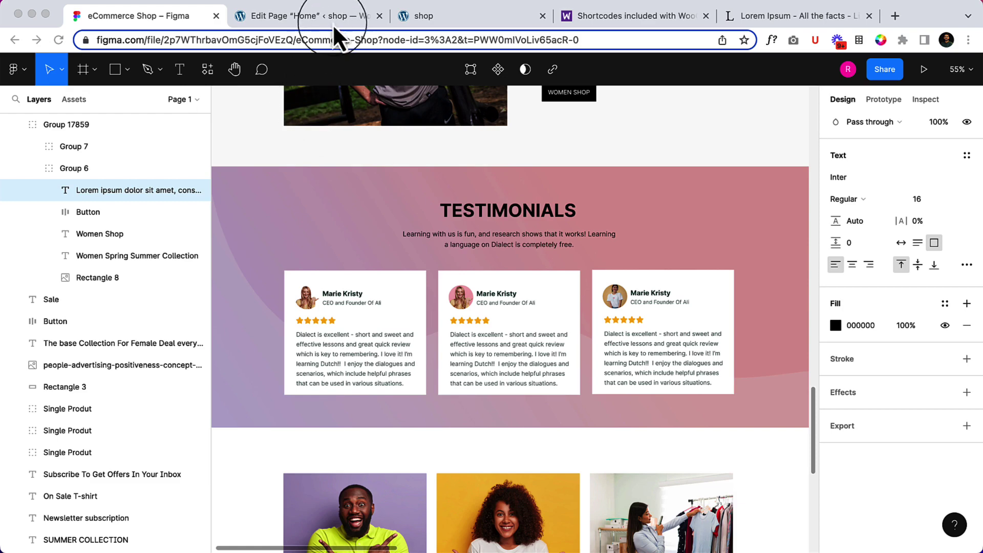
Add an empty single-column Container below the Spring Summer Collection section using /container.
click(332, 17)
scroll(525, 287, down, 1)
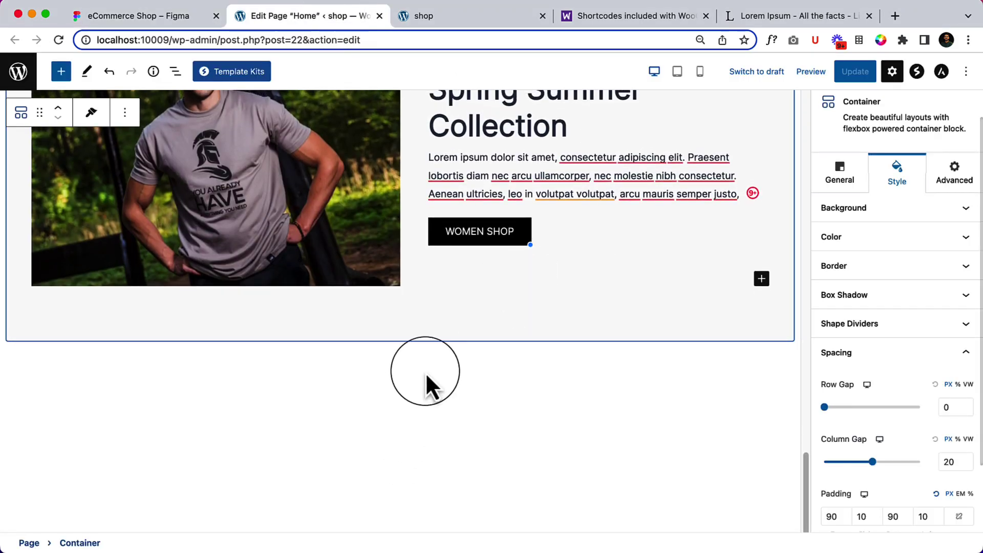
click(445, 366)
click(445, 363)
text(/conta)
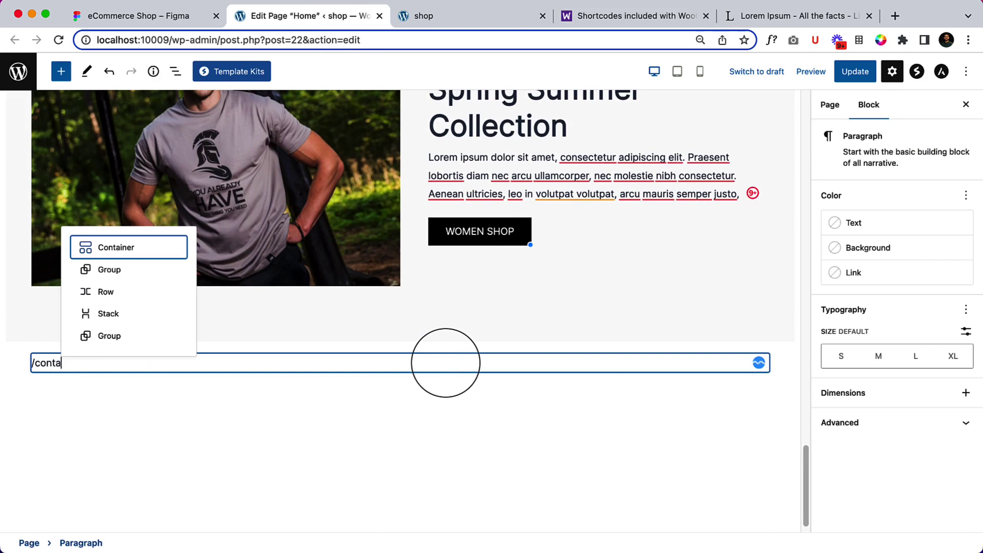
key(Return)
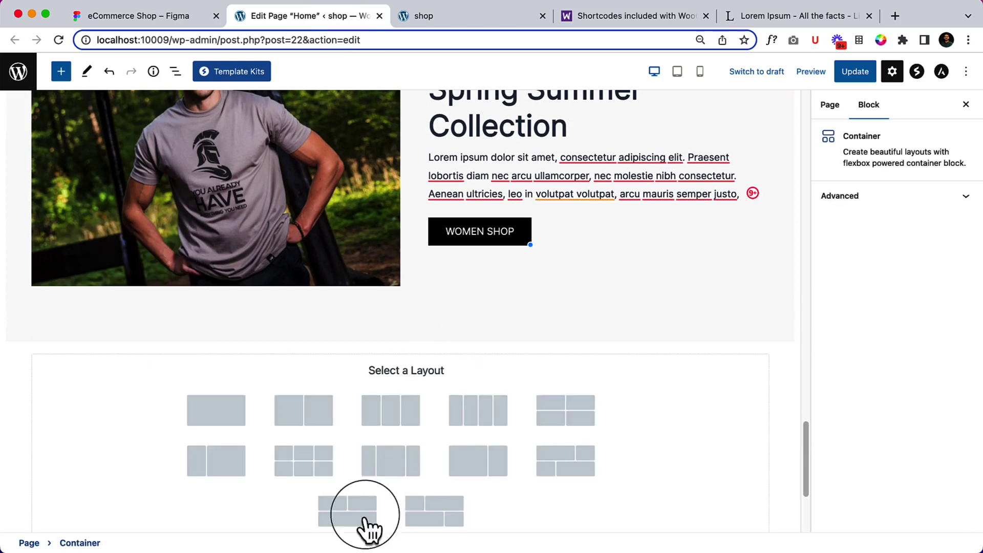
click(216, 415)
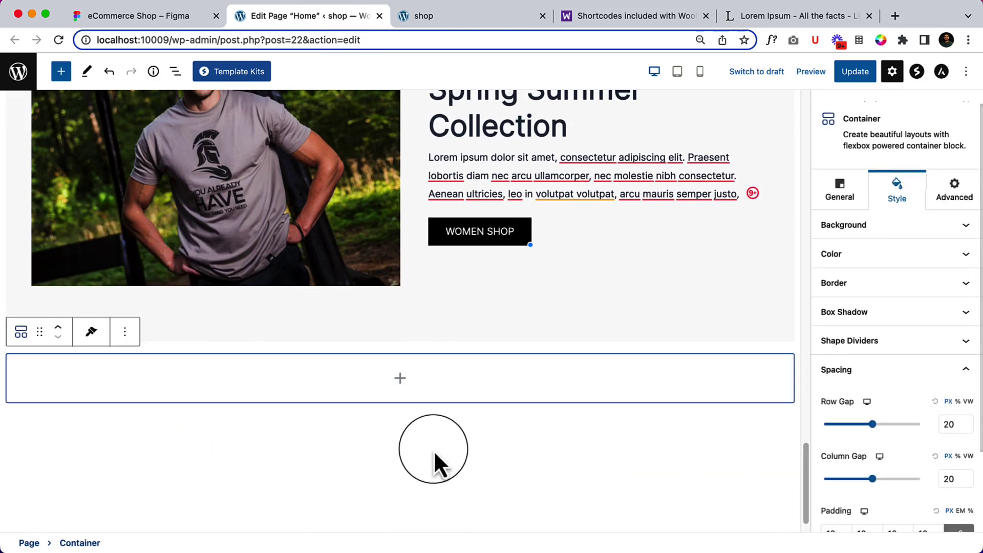
click(147, 12)
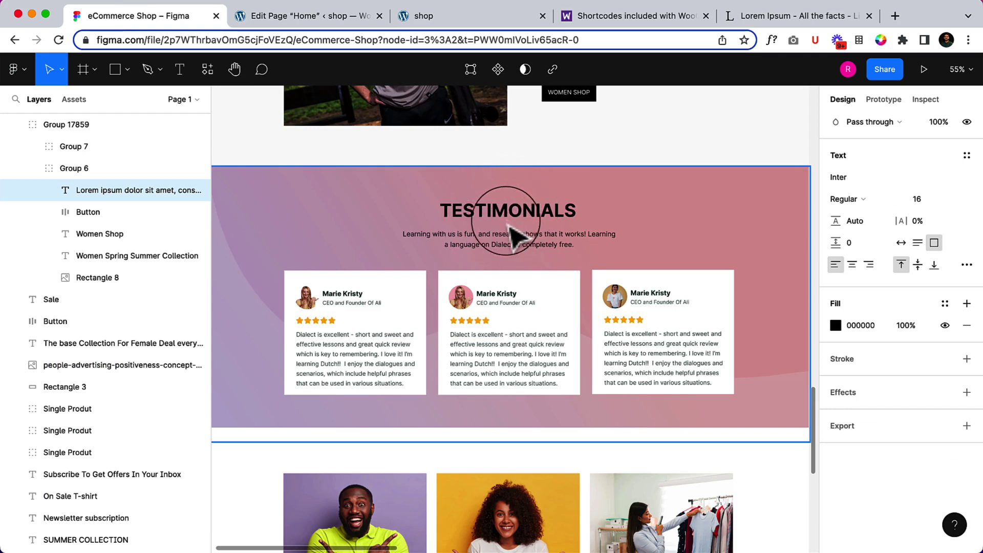
Check the TESTIMONIALS heading in the design and insert a nested Container in the empty one.
double_click(514, 220)
double_click(511, 215)
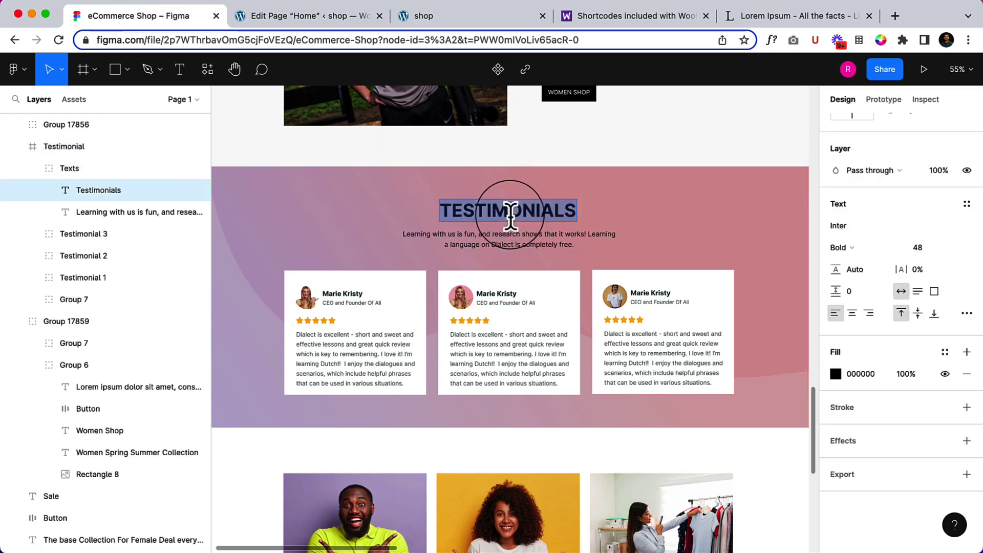
click(350, 25)
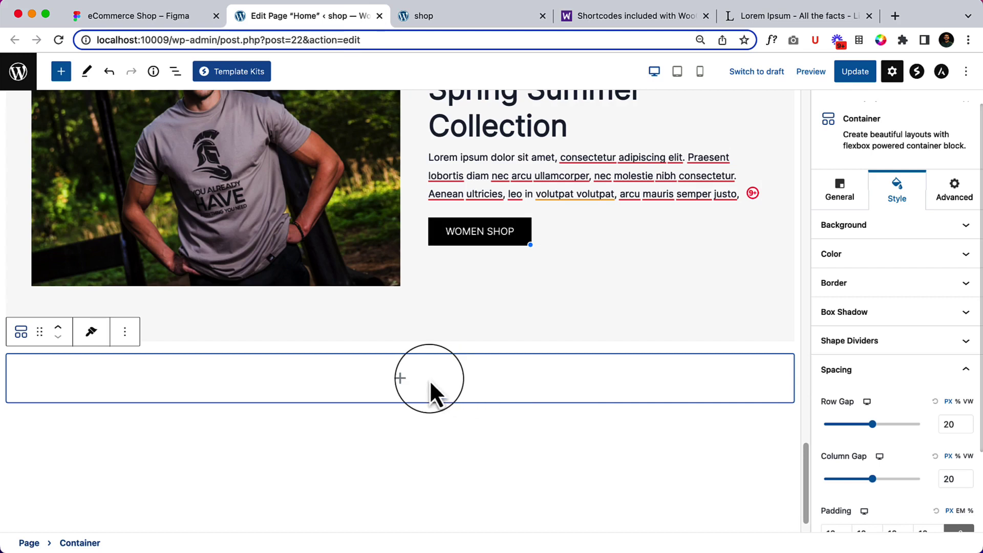
click(400, 379)
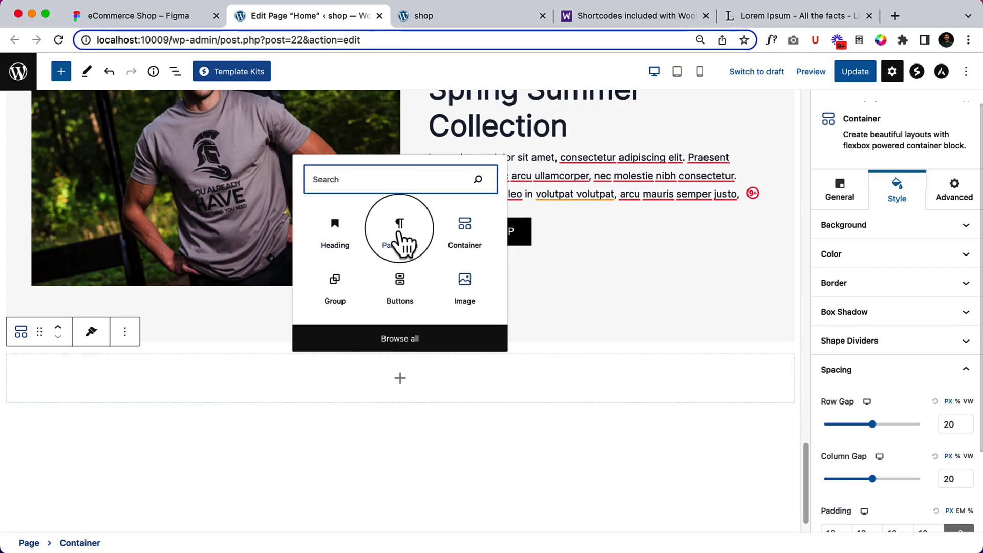
click(463, 240)
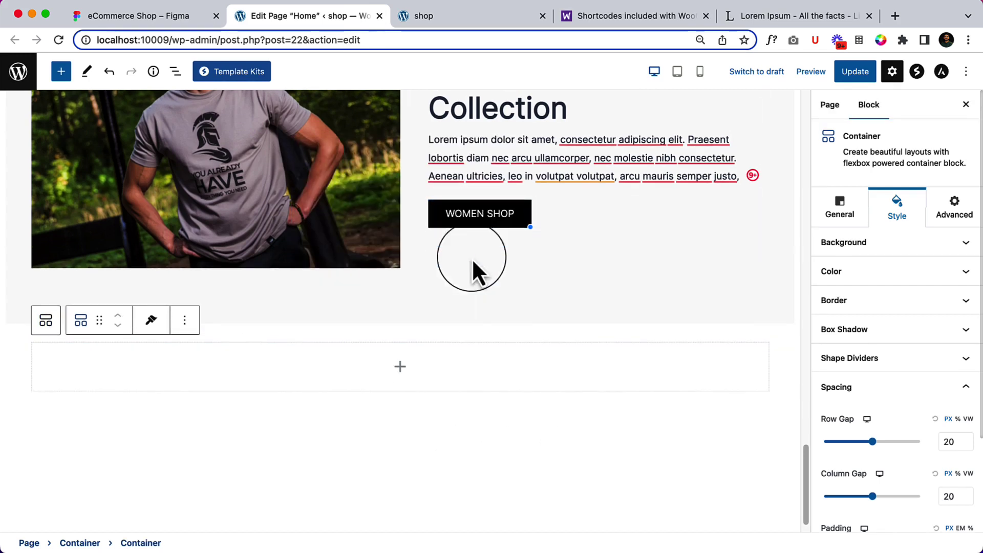
Add a Heading reading 'Testimonials' inside the nested container.
click(401, 371)
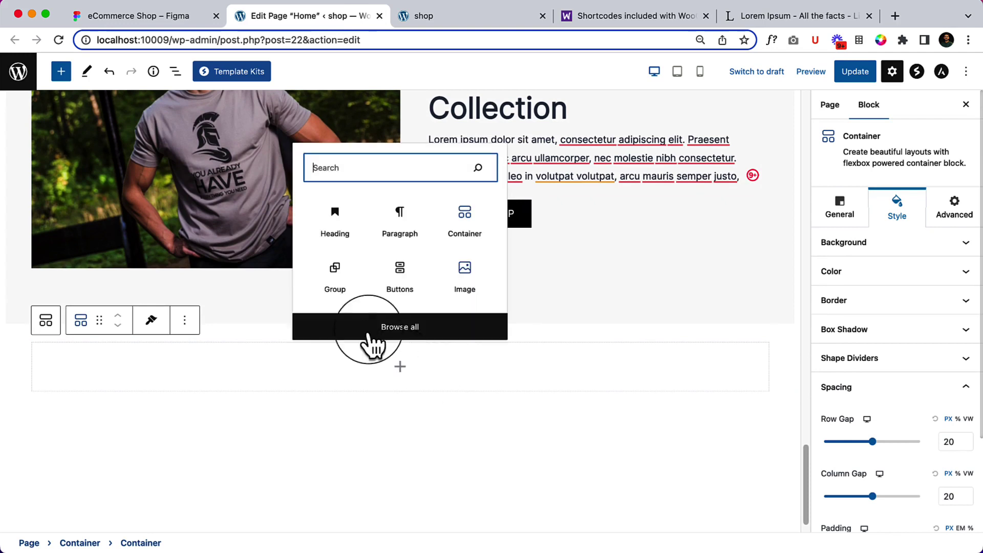
click(385, 222)
text(/he)
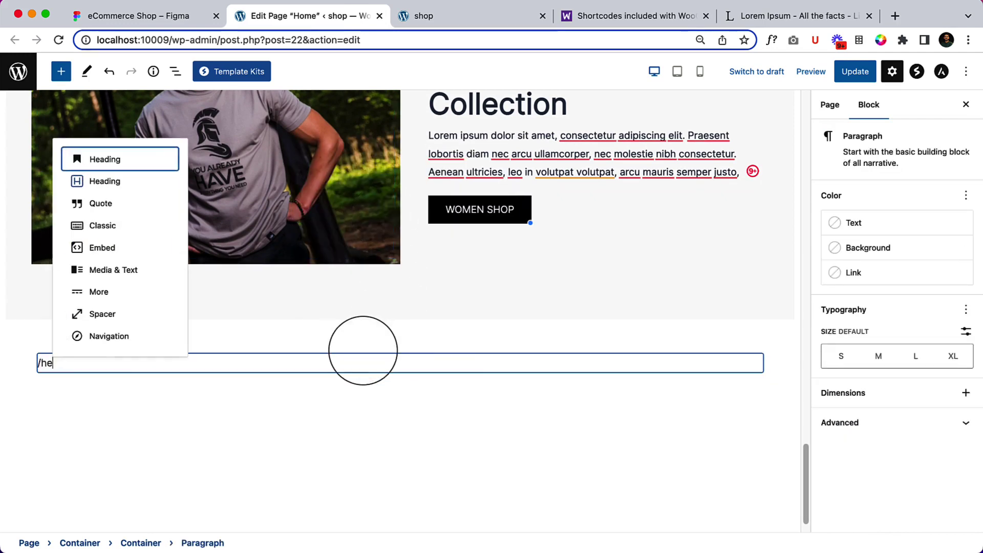
key(Return)
text(Testimonials)
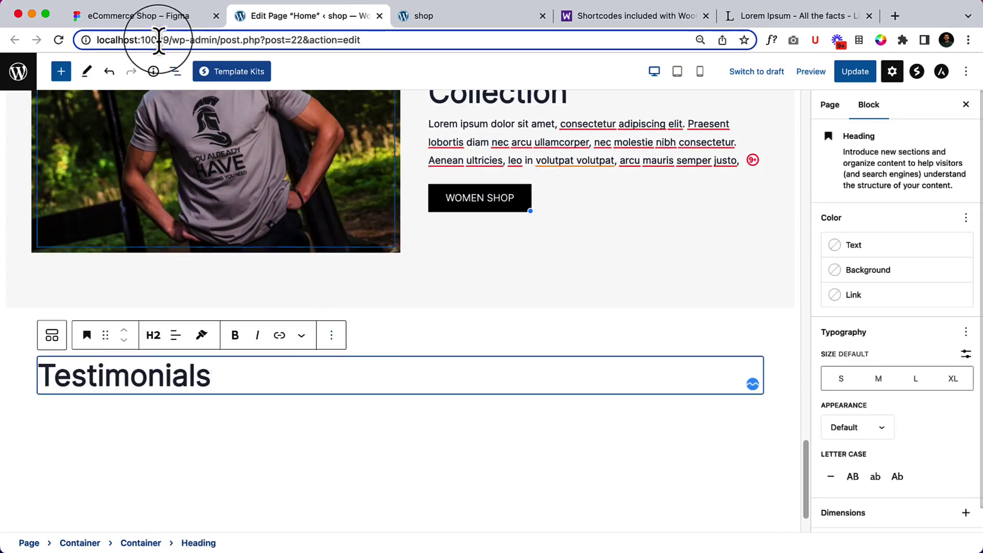
Copy the subtitle text from the Figma design and paste it as a paragraph below the heading.
click(161, 20)
double_click(462, 240)
key(super+c)
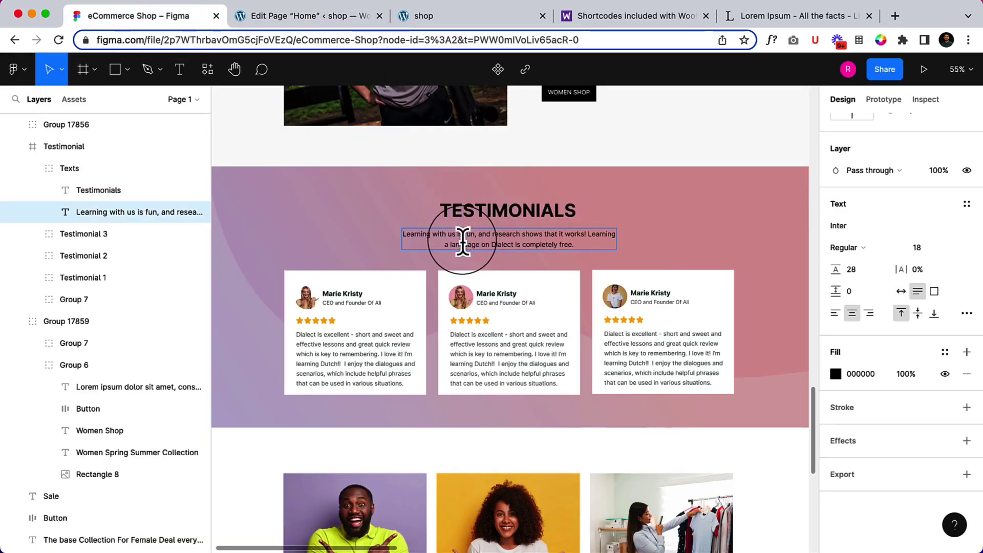
click(354, 13)
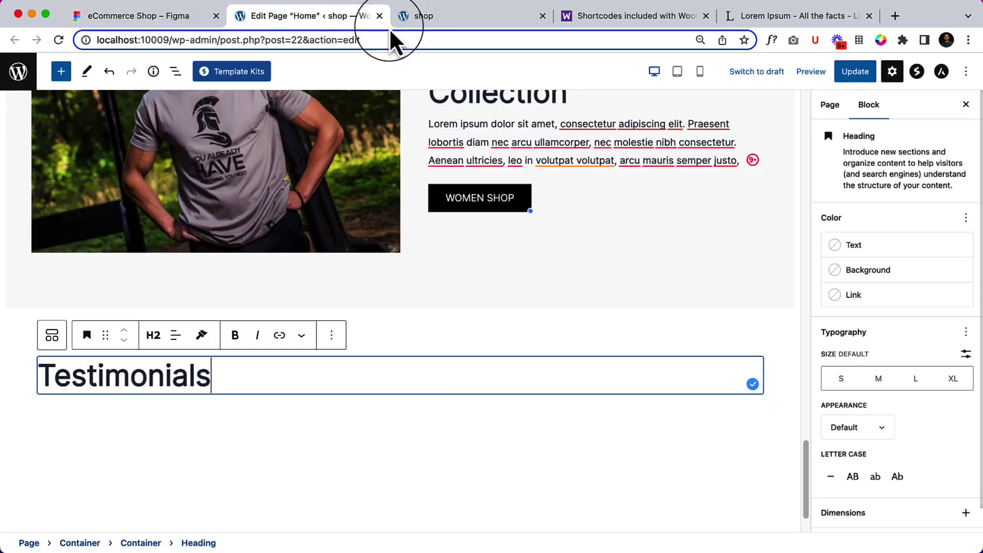
key(Return)
key(super+v)
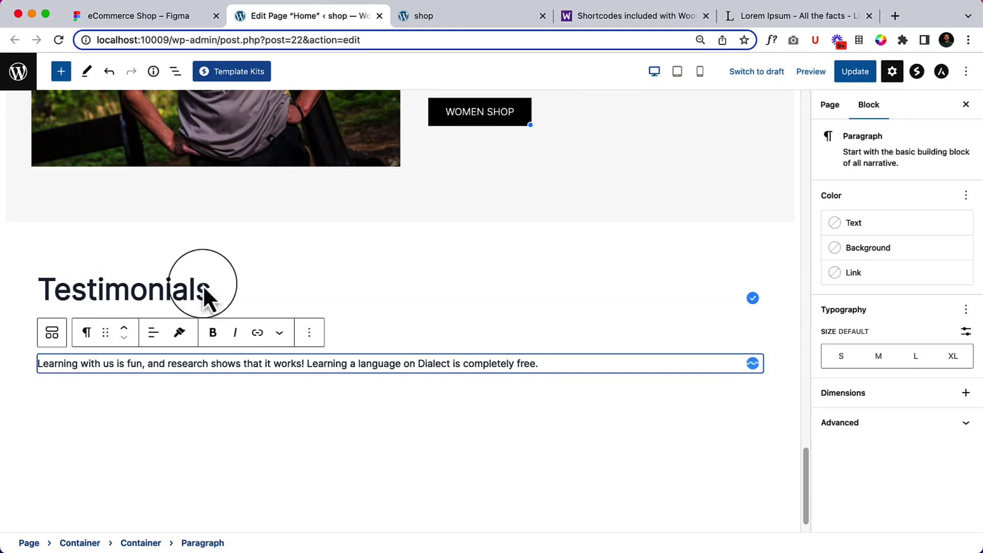
Wrap the Testimonials heading and subtitle paragraph in a Group from List View.
click(176, 71)
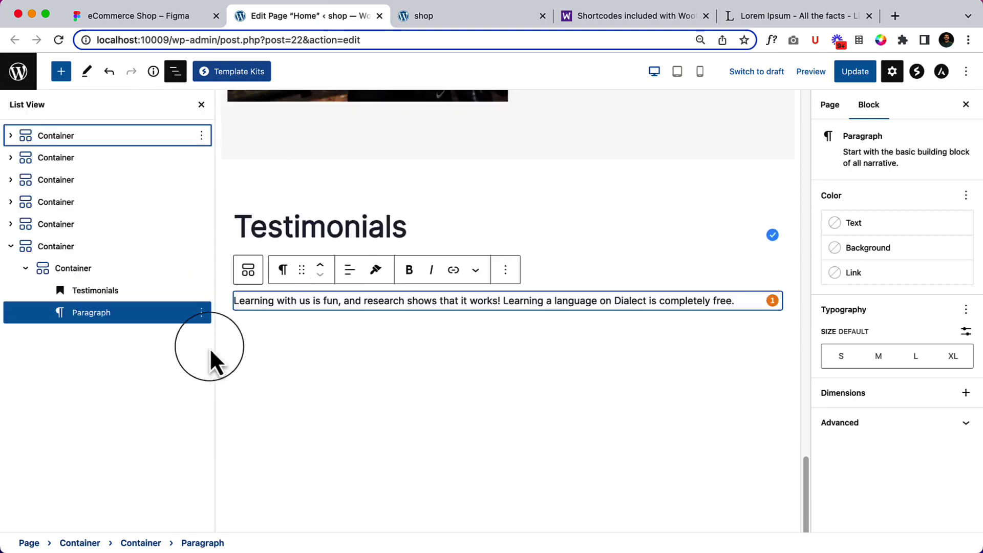
click(150, 293)
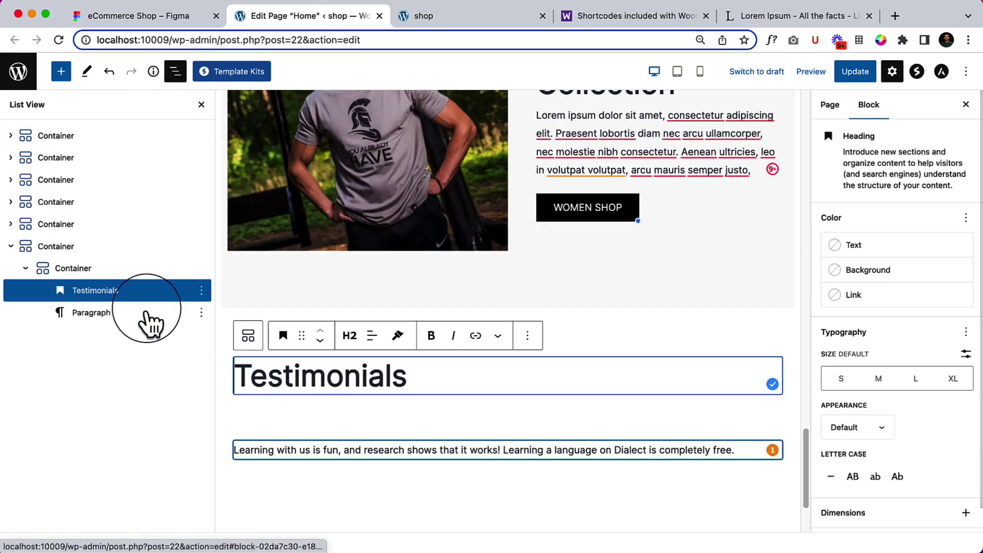
shift+click(150, 315)
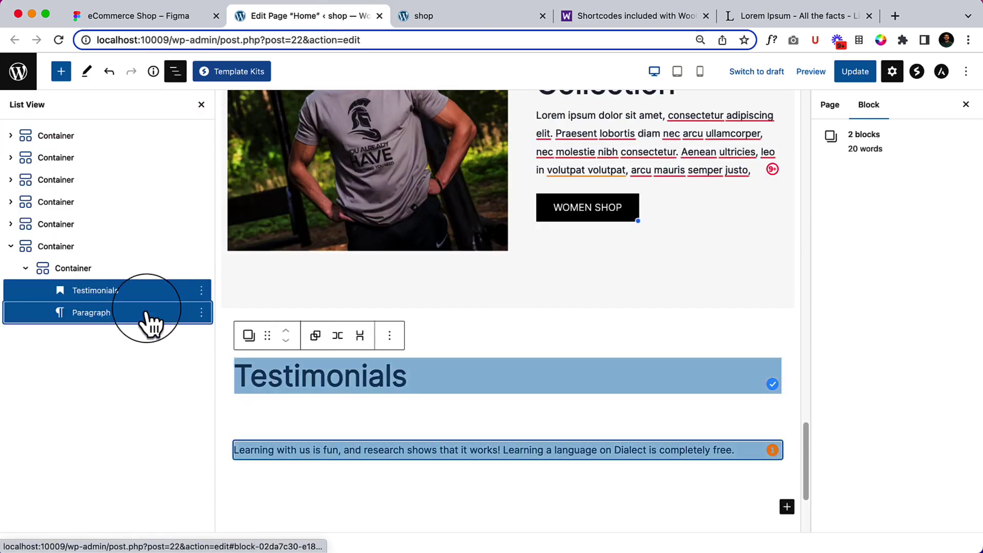
click(315, 335)
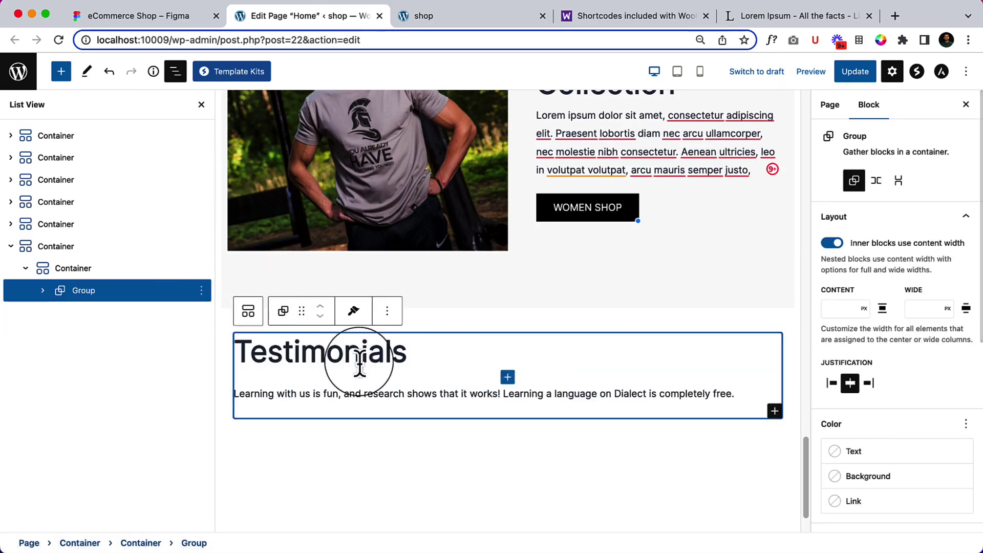
Center-align the text of both the Testimonials heading and the subtitle paragraph.
click(496, 366)
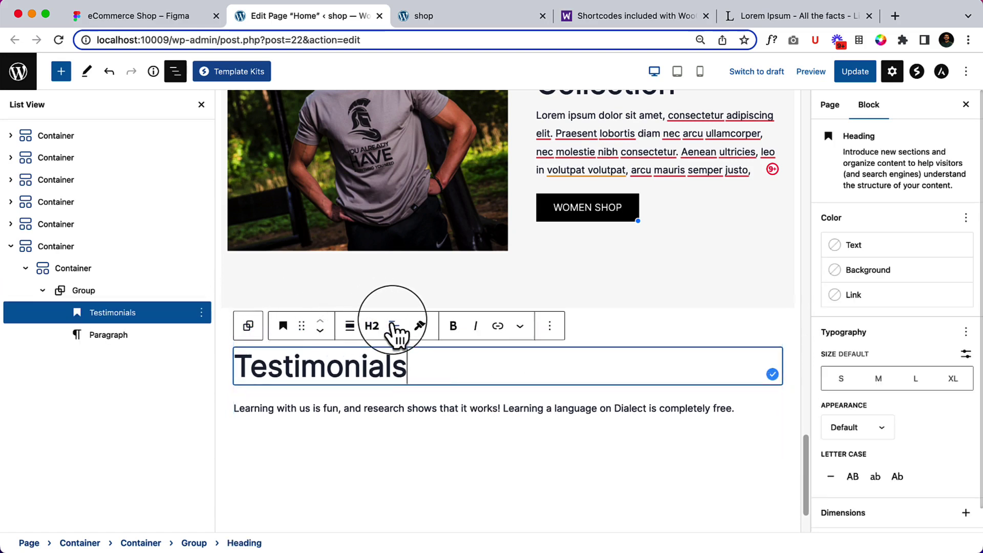
click(394, 325)
click(443, 385)
click(493, 408)
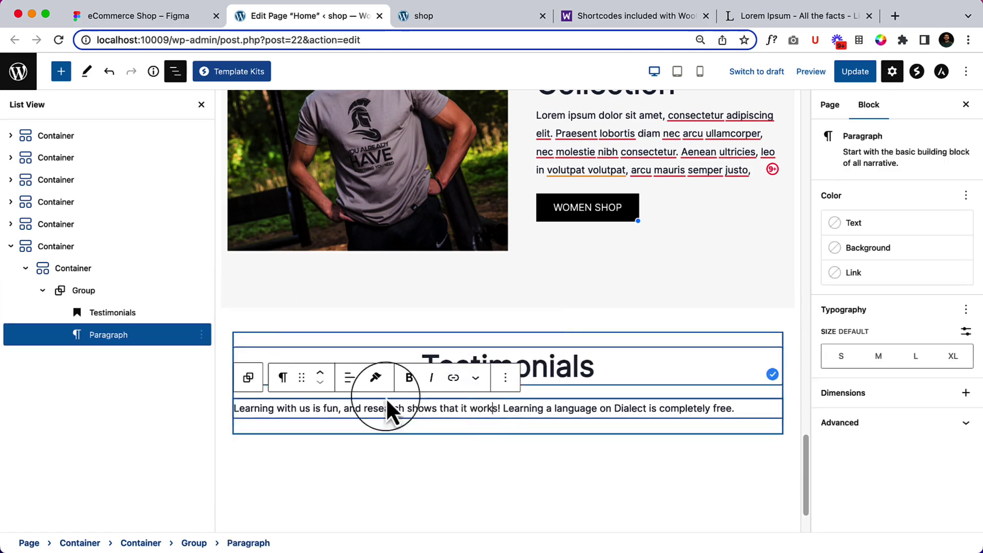
click(352, 379)
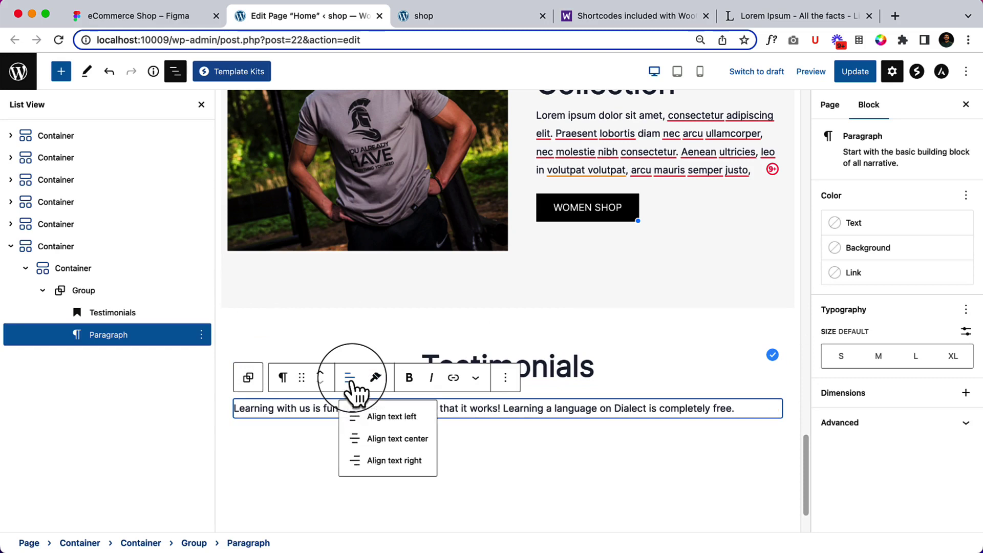
click(418, 441)
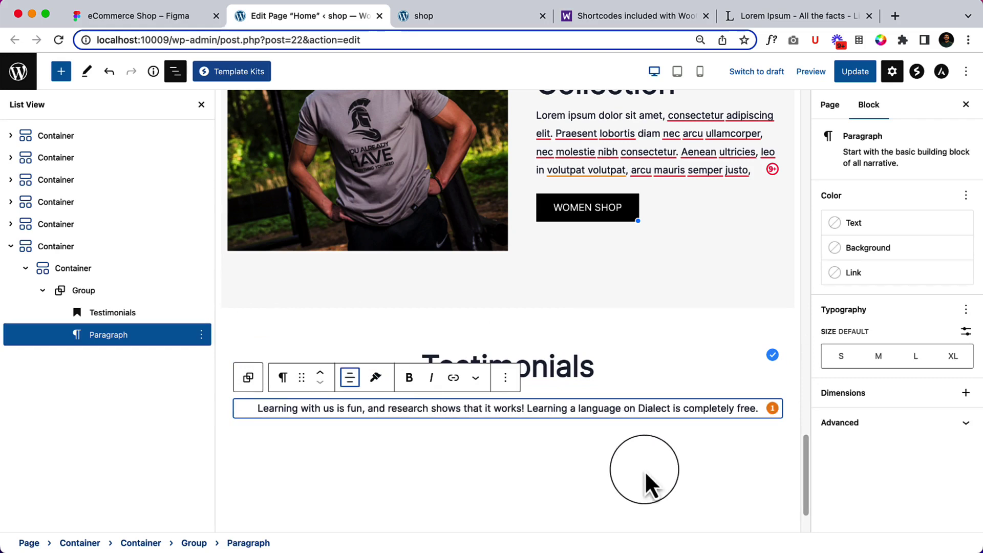
click(647, 455)
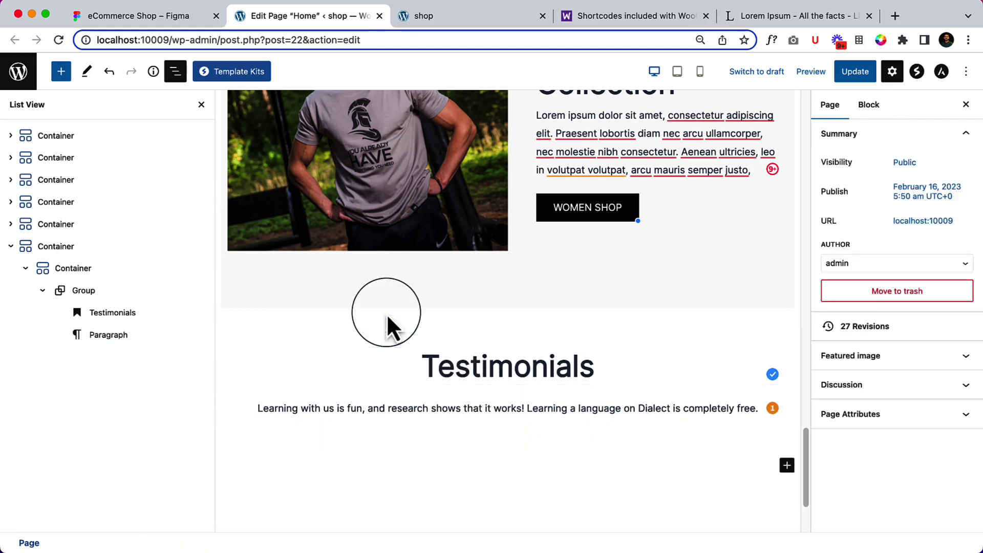
Set the outer Testimonials container's background type to Image and open the Media Library.
click(112, 264)
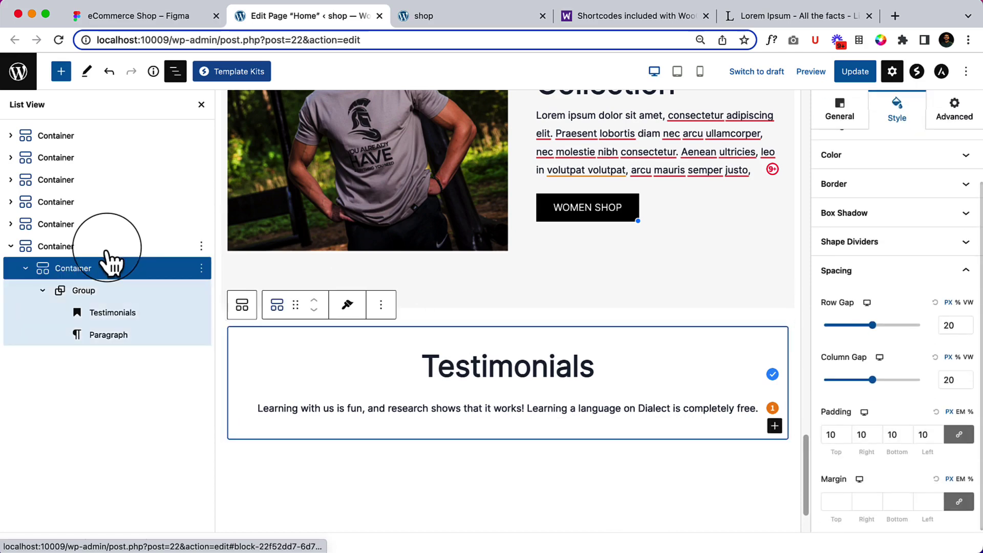
click(112, 246)
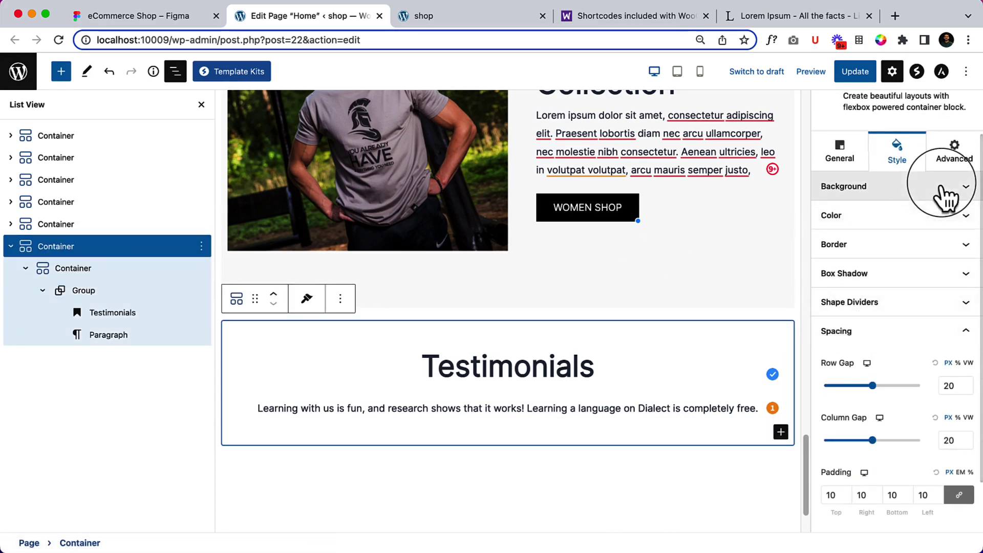
click(930, 249)
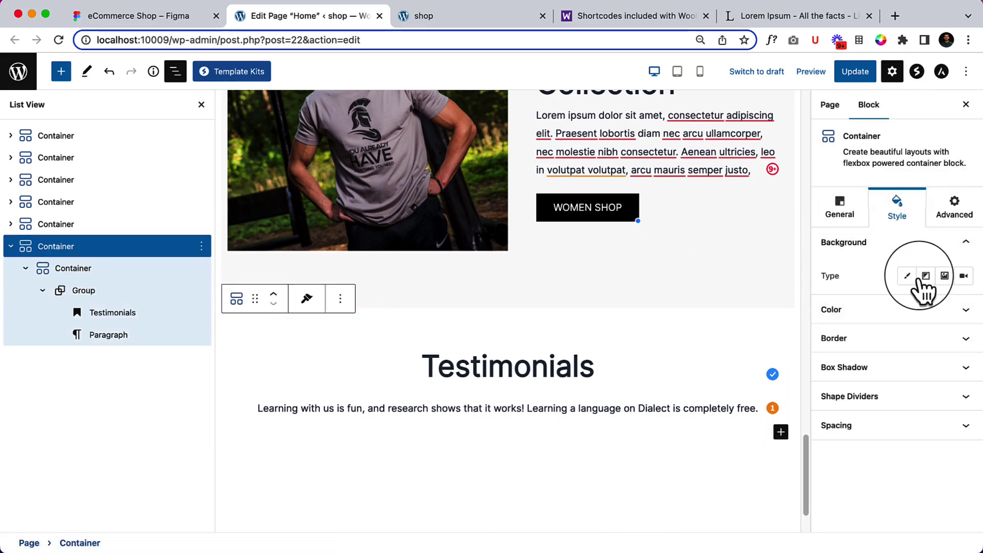
click(945, 276)
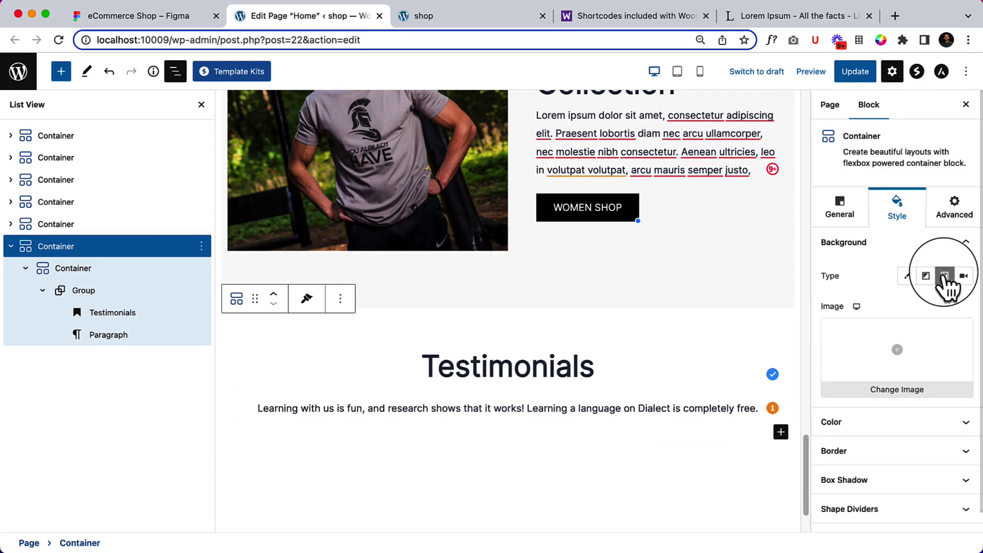
click(853, 358)
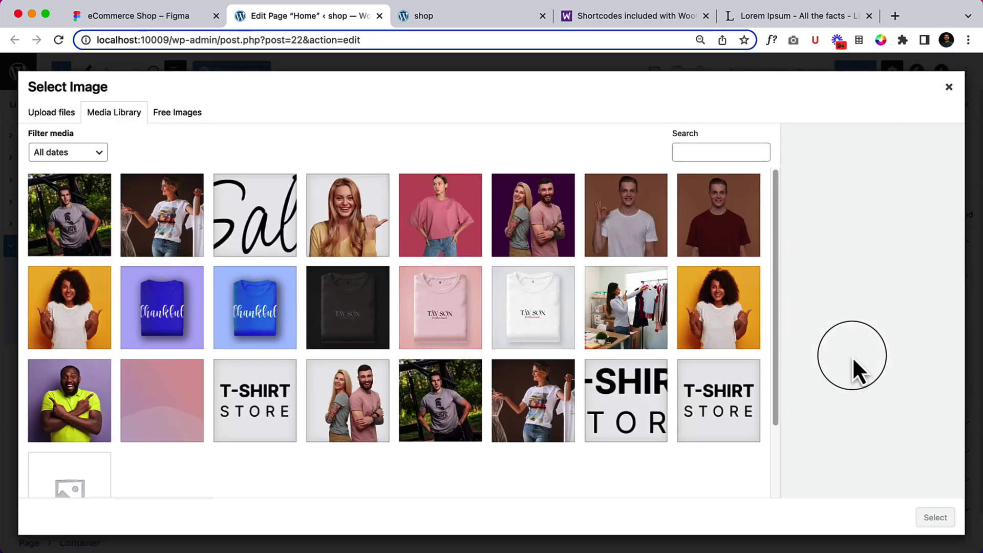
click(185, 19)
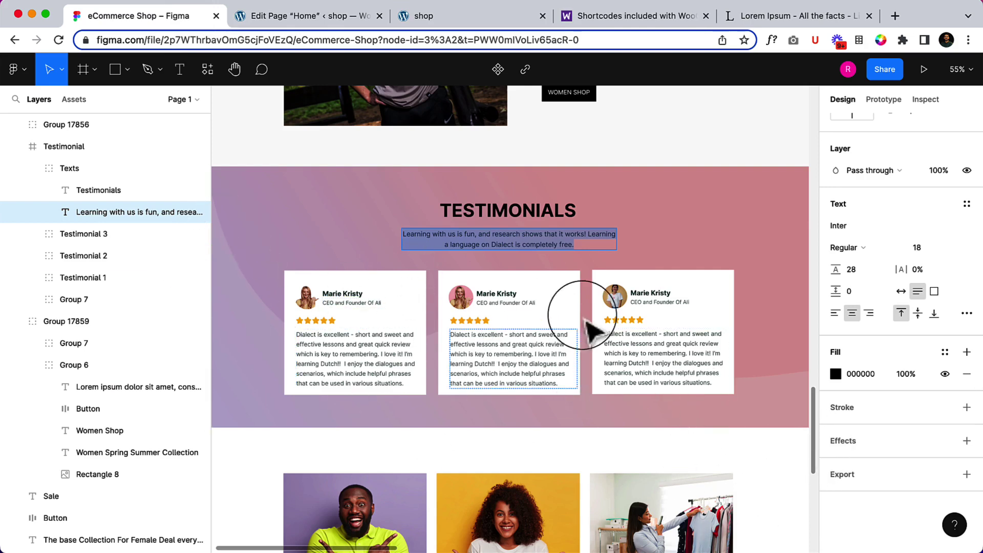
click(320, 17)
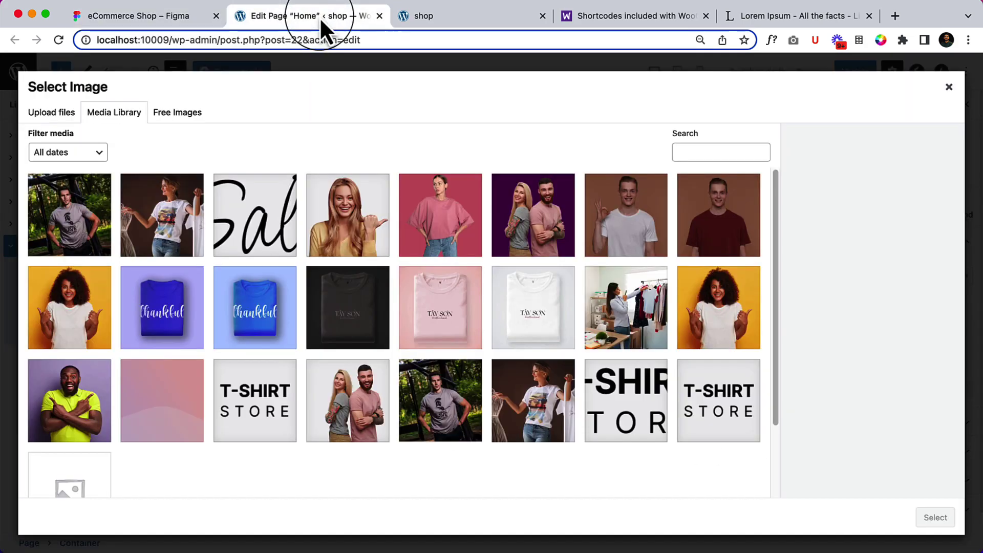
click(174, 451)
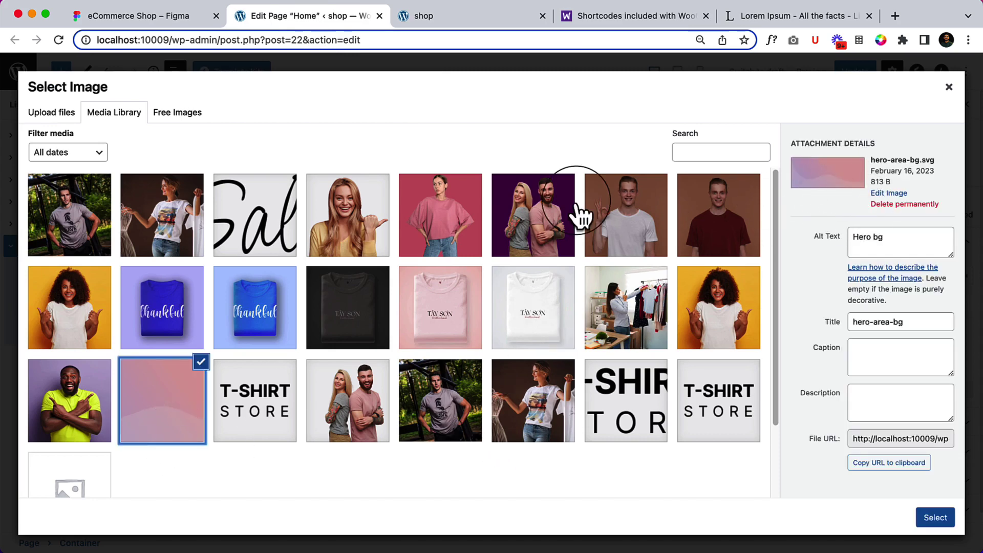
Upload normal-section-bg.svg from Finder and apply it as the section background.
click(36, 538)
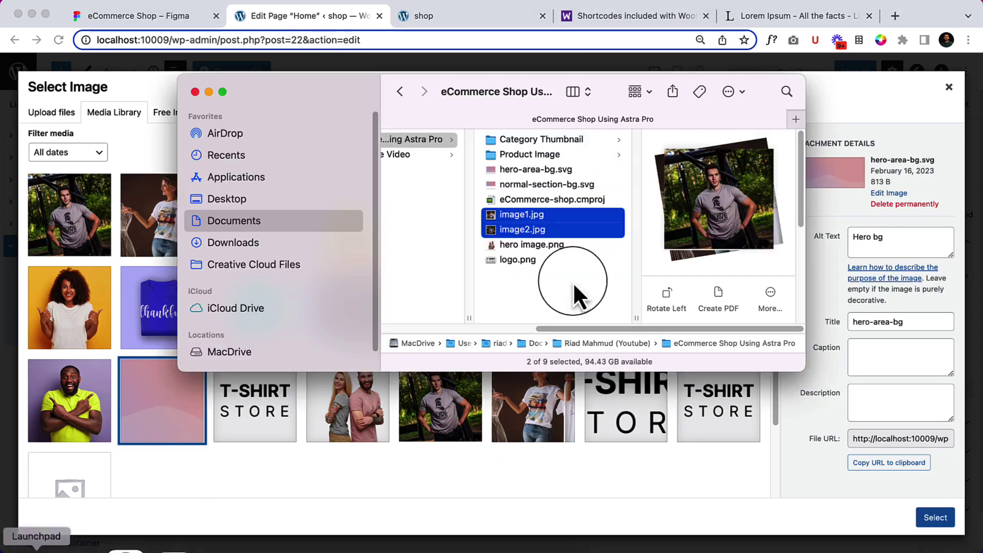
click(567, 174)
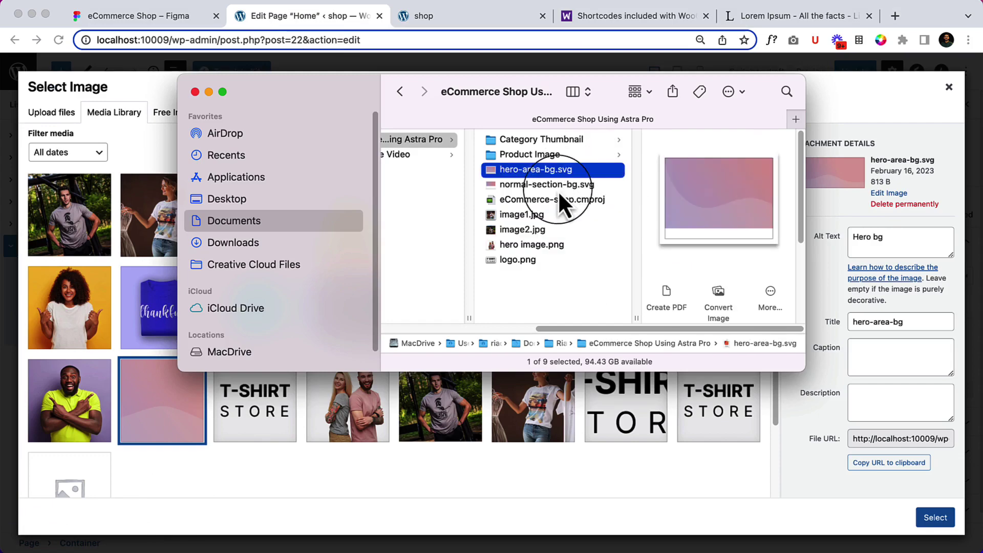
click(559, 187)
drag(558, 190, 538, 413)
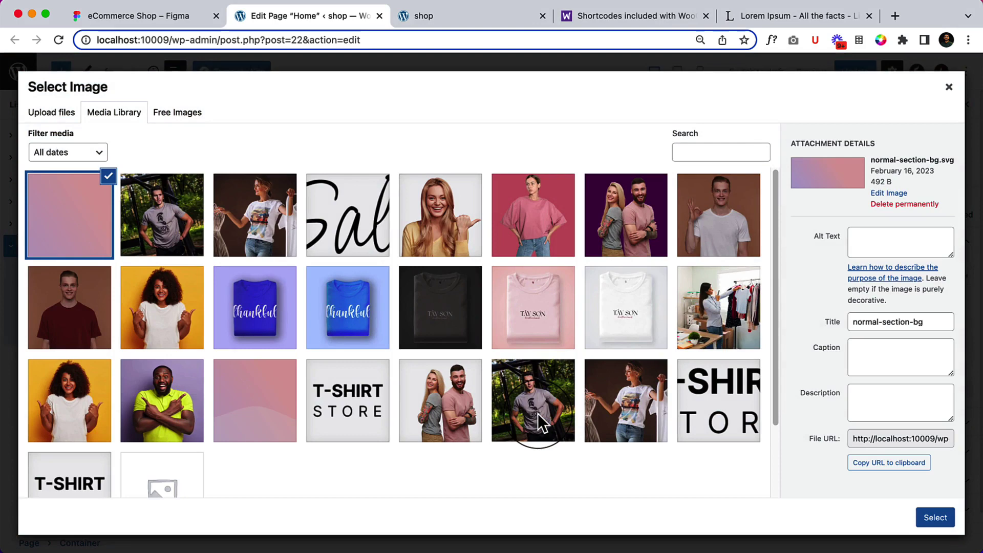
click(878, 397)
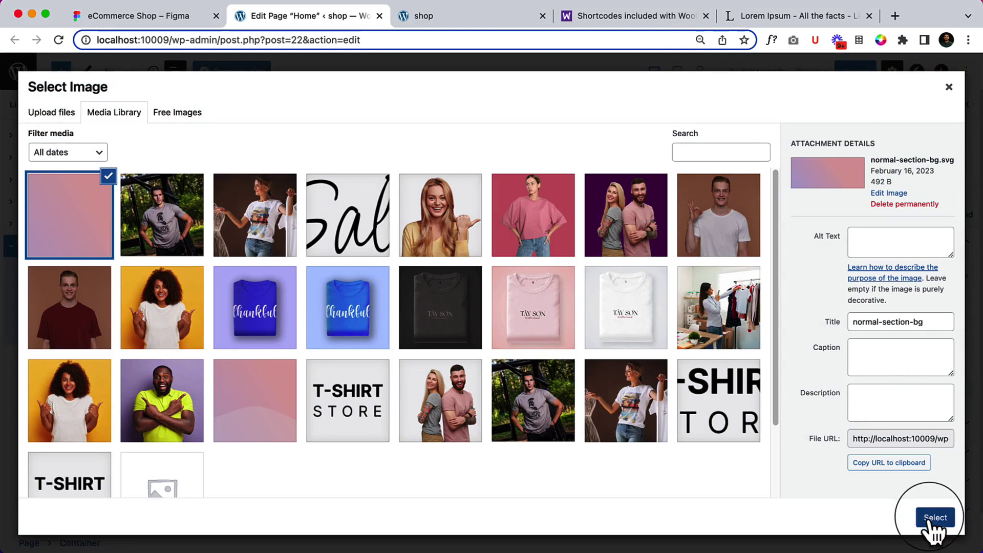
click(934, 518)
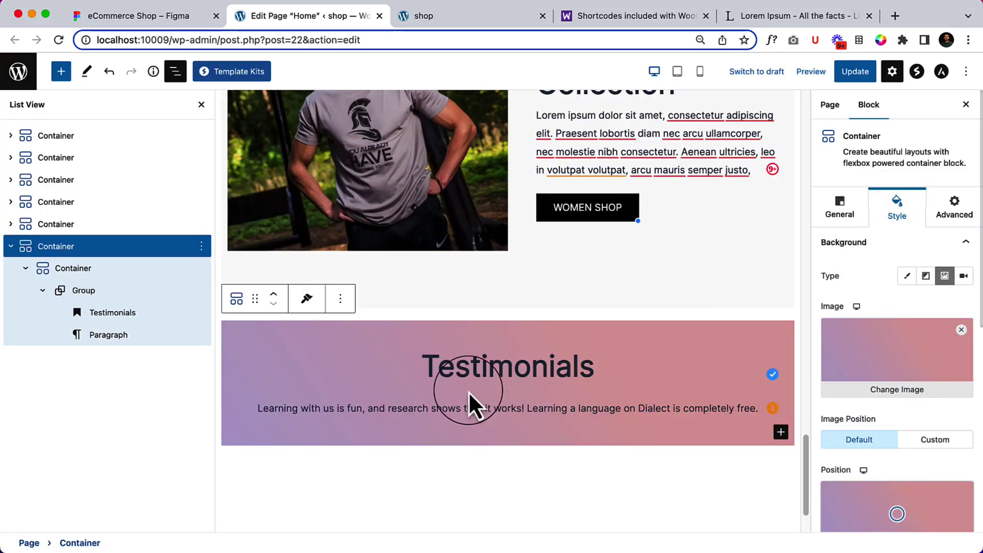
Close List View and update the page.
mouse_move(469, 392)
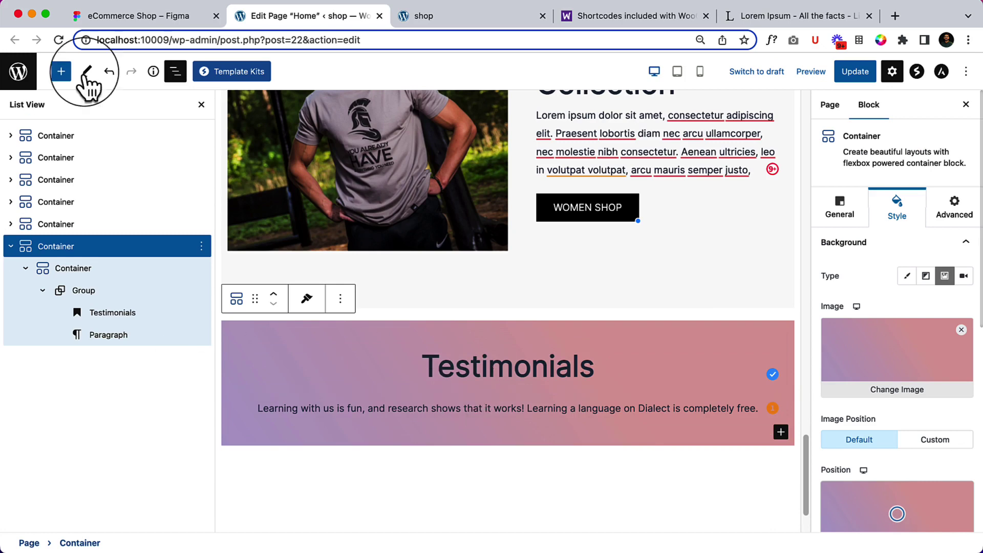
click(171, 72)
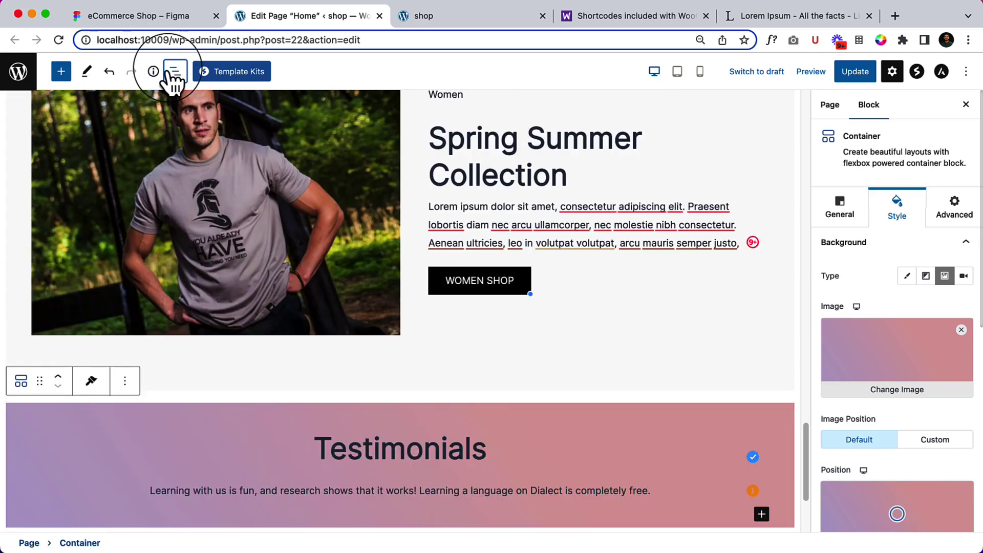
scroll(320, 419, down, 3)
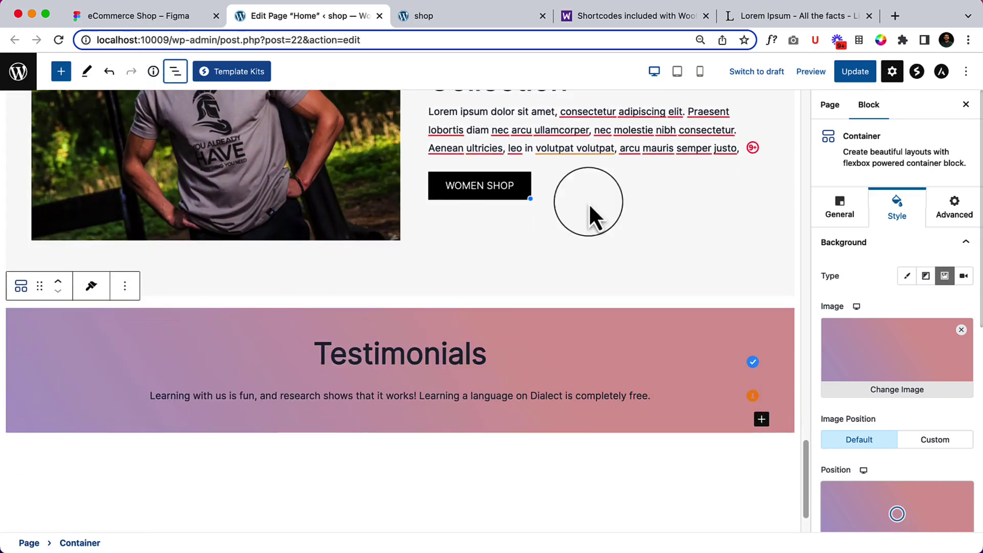
click(854, 75)
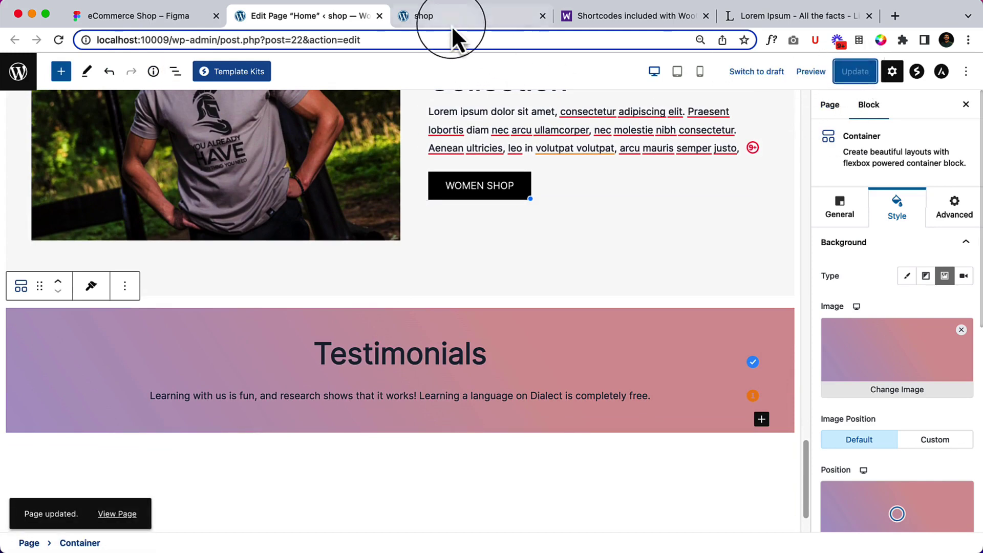
click(453, 23)
Reload the live home page and inspect the Testimonials section's gradient background.
right_click(516, 212)
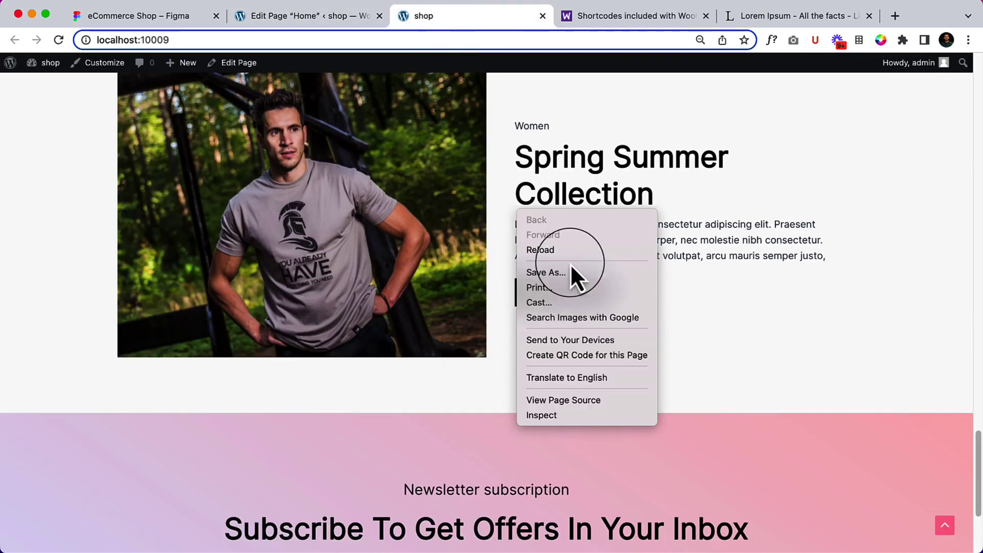
click(576, 252)
scroll(577, 252, down, 5)
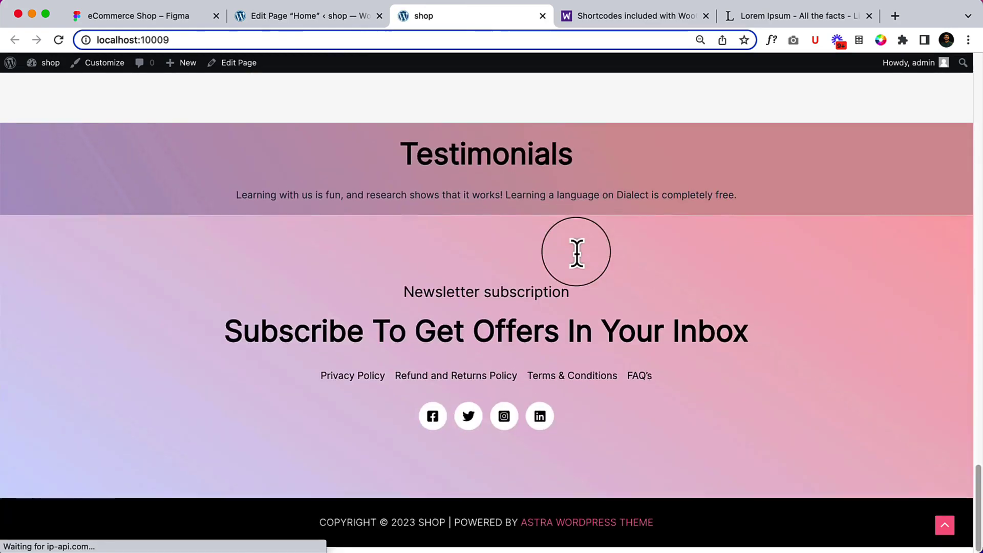
scroll(486, 235, up, 2)
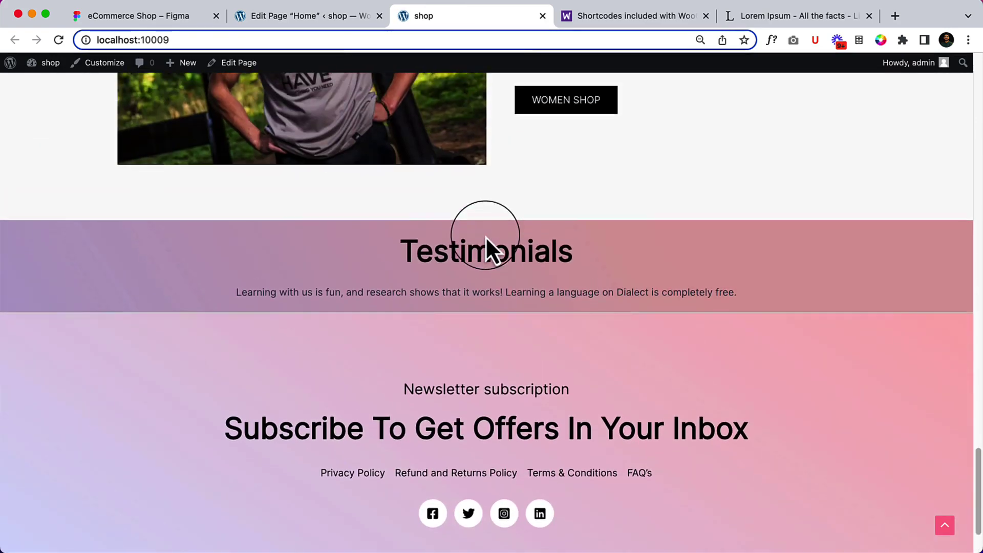
drag(412, 244, 623, 329)
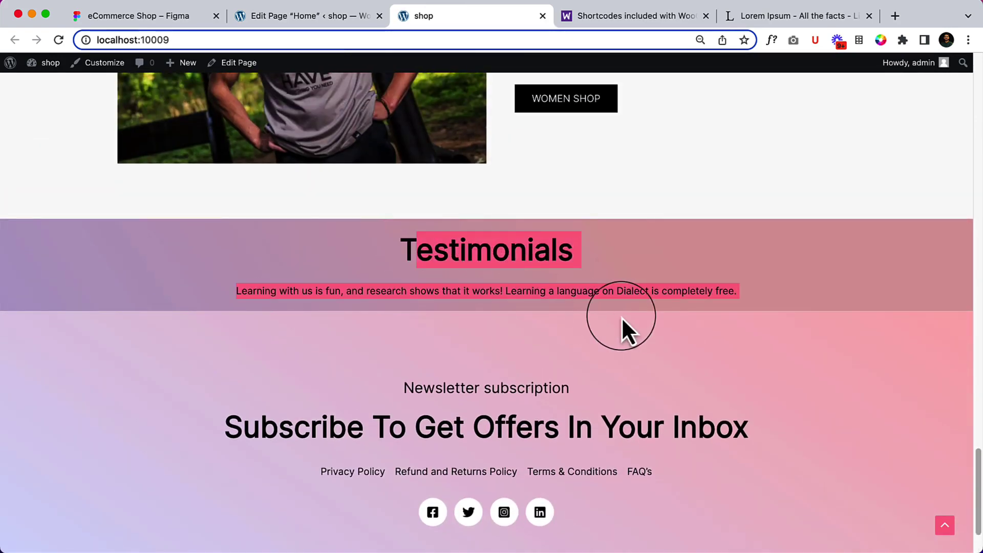
click(574, 285)
click(296, 16)
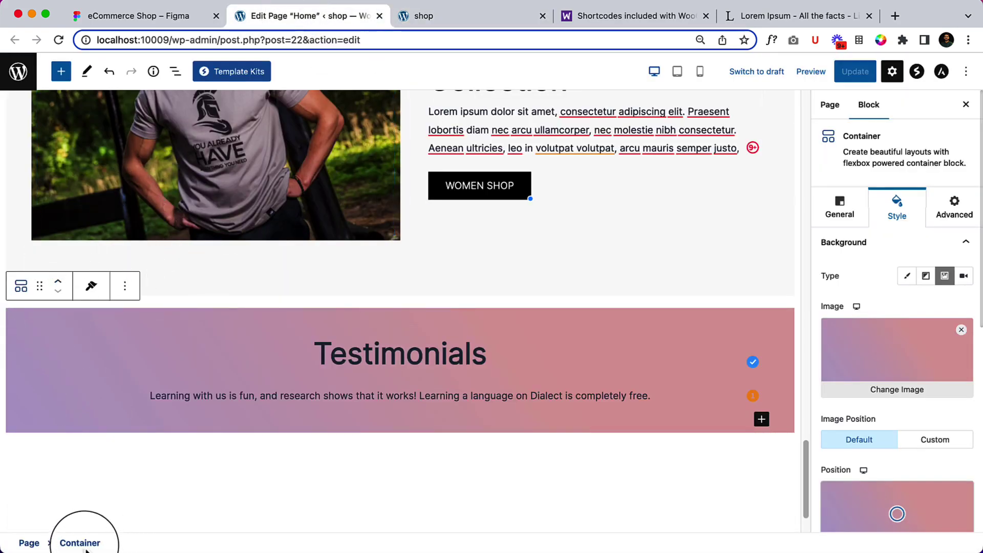
scroll(905, 389, down, 8)
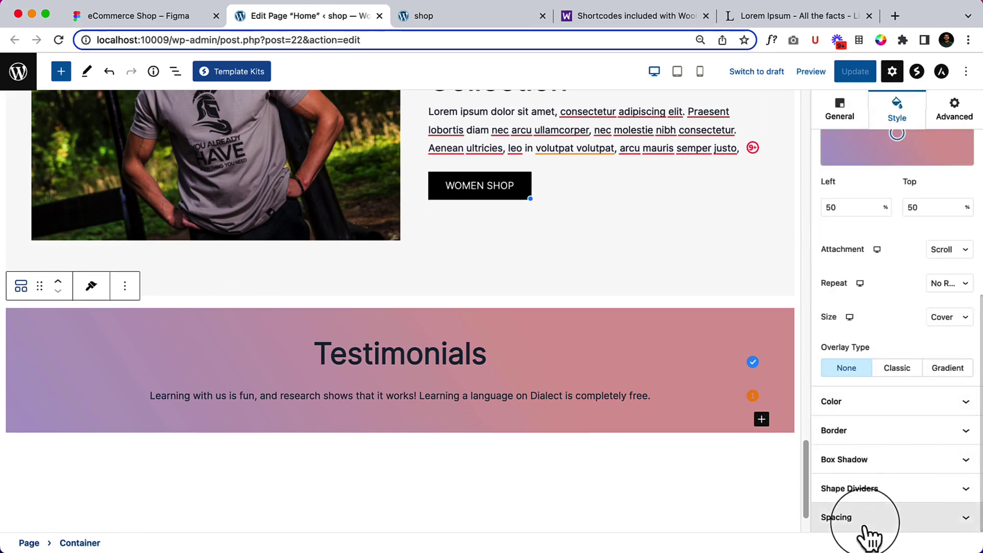
Unlink the padding and set the Testimonials container's top and bottom padding to 90 px.
click(866, 527)
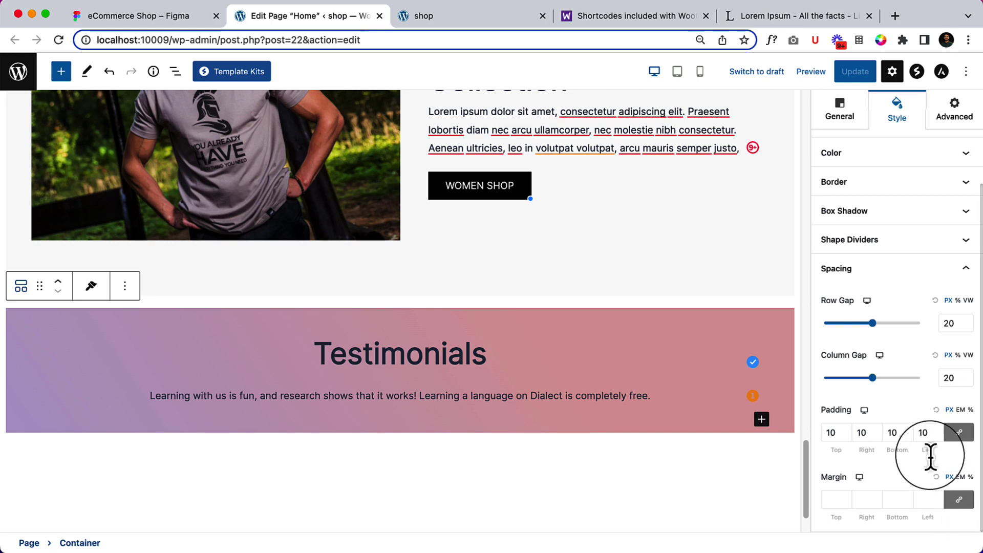
click(960, 433)
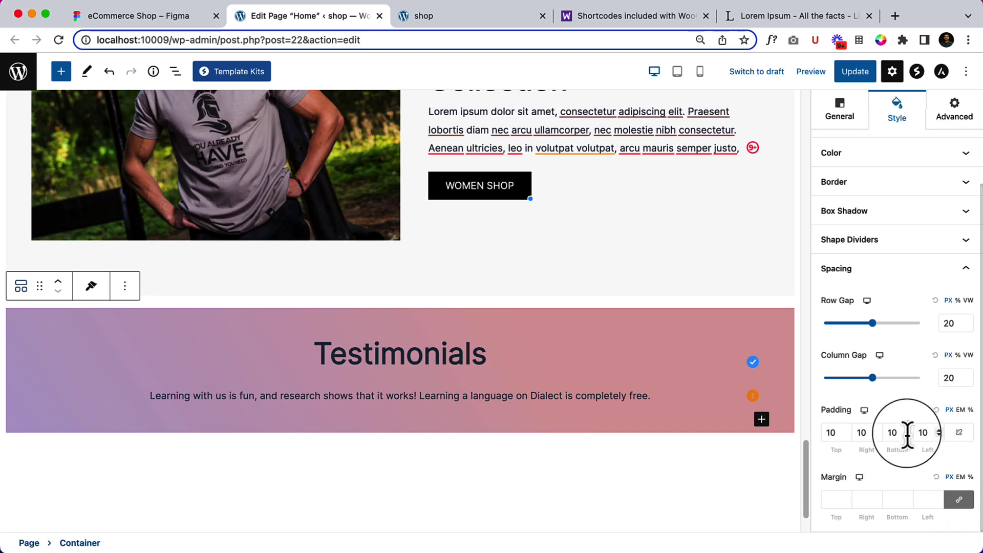
click(827, 433)
text(9)
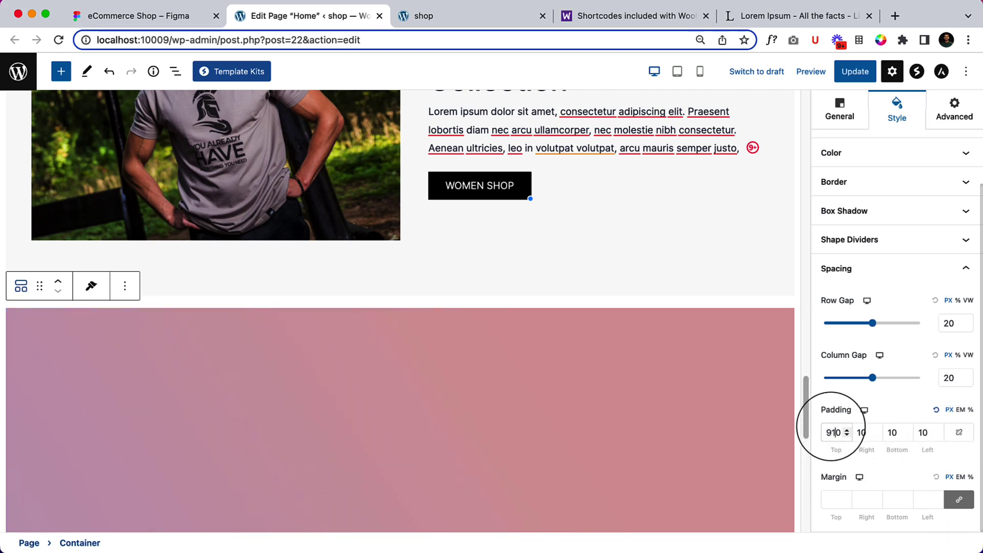
key(Delete)
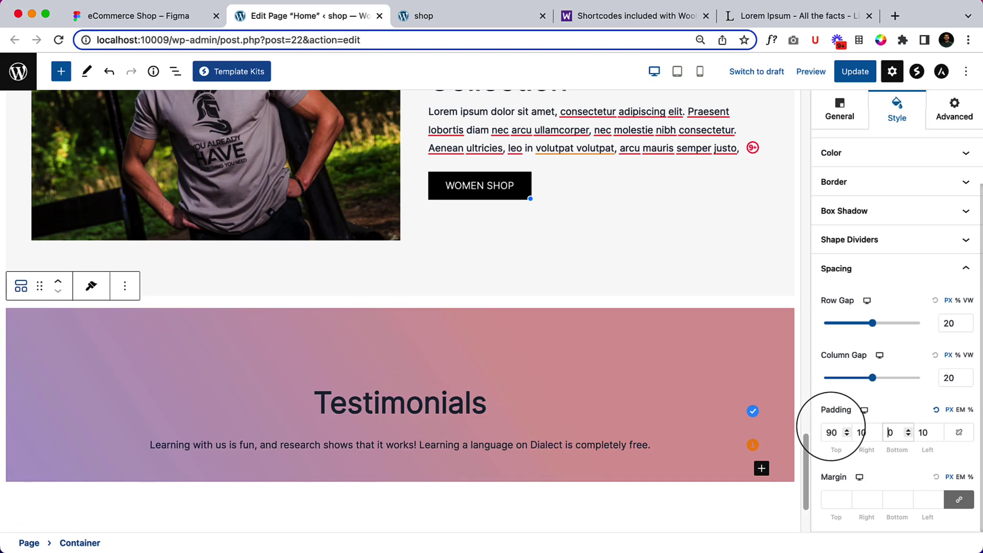
text(9)
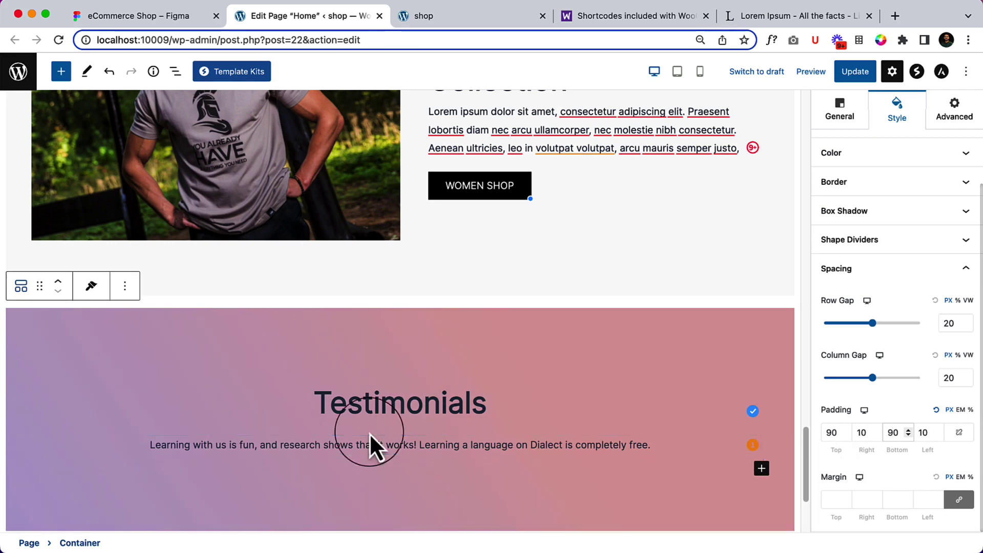
scroll(367, 428, down, 2)
click(133, 20)
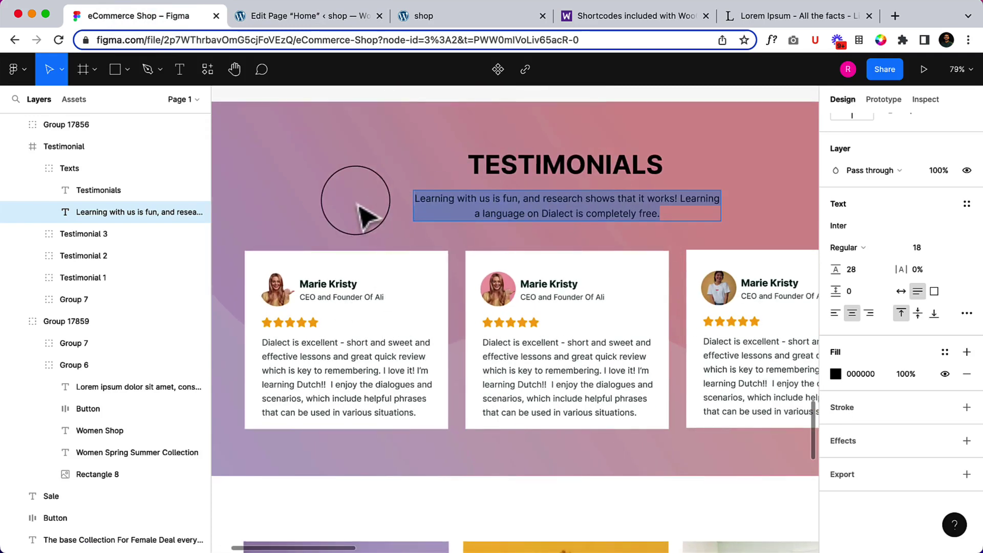
Exit text editing in Figma and look over the Testimonials design before returning to WordPress.
key(Escape)
scroll(615, 230, down, 2)
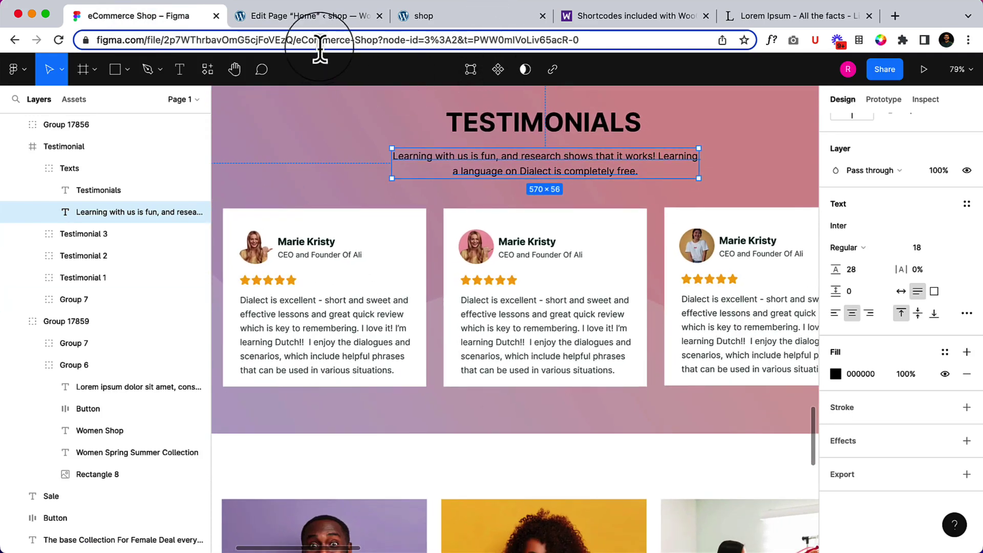
click(319, 21)
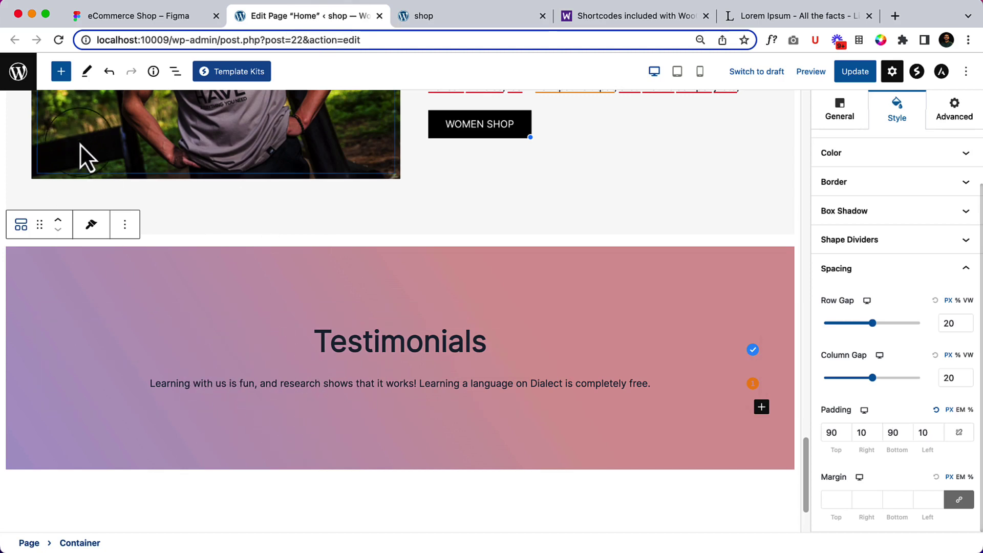
Drag a new Container from the block inserter into the Testimonials section.
click(172, 77)
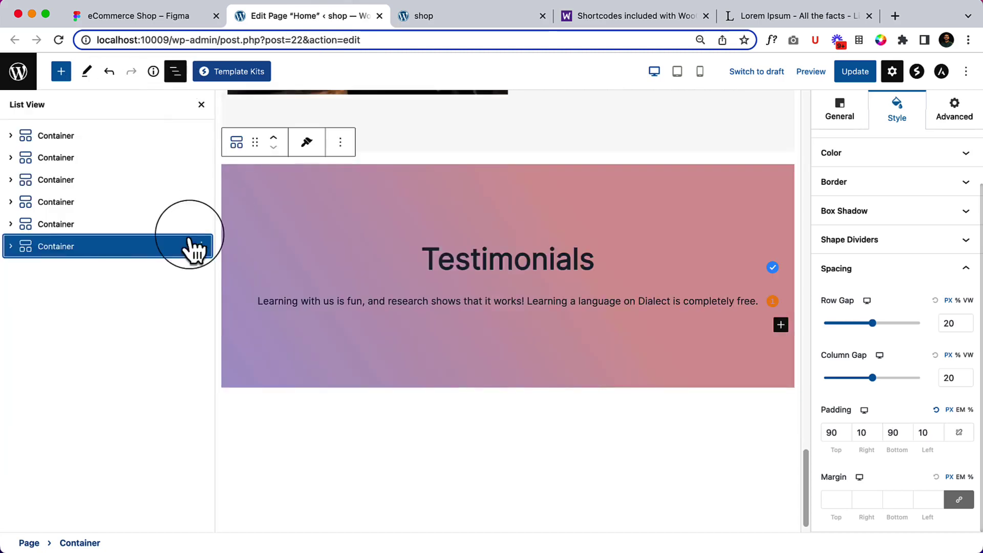
click(12, 246)
click(100, 269)
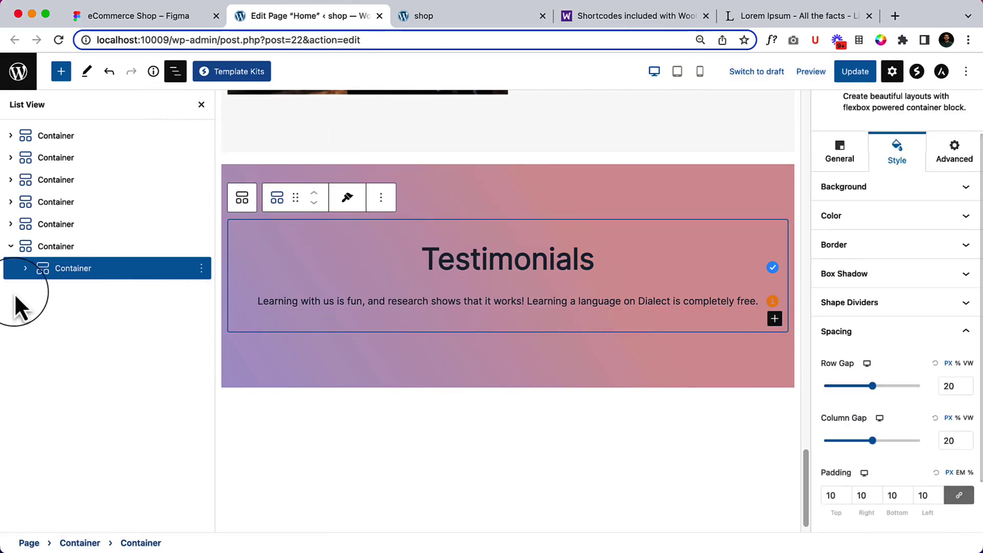
click(27, 270)
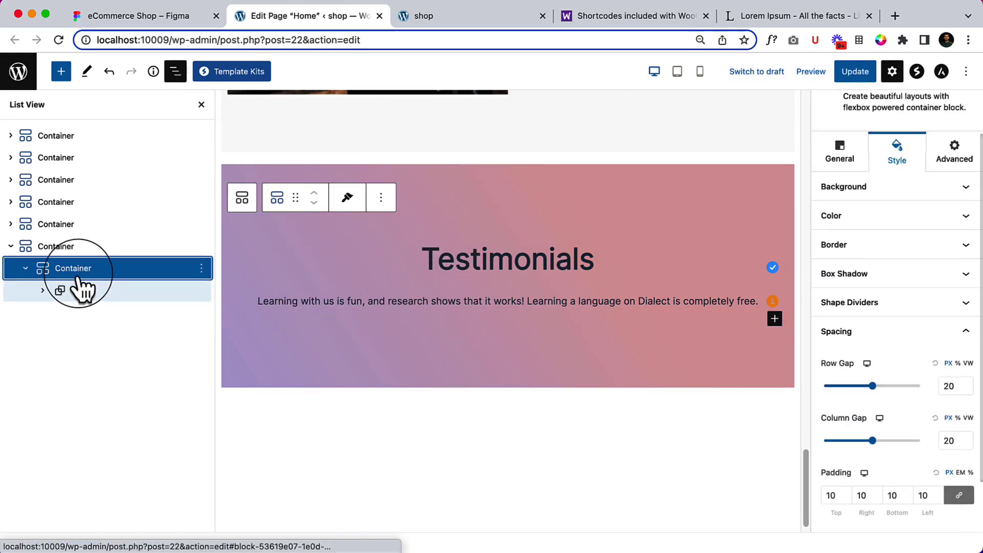
click(26, 270)
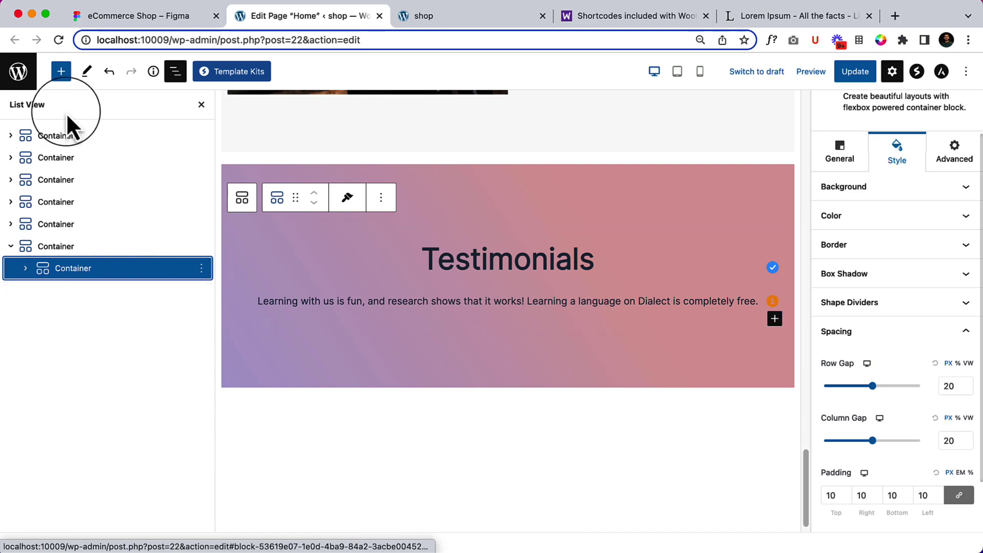
click(60, 74)
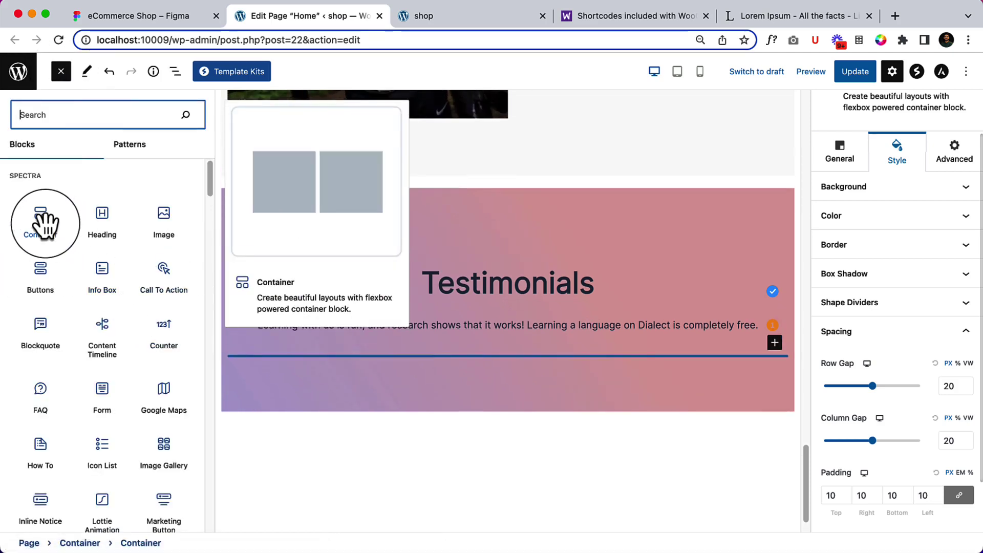
drag(45, 224, 358, 352)
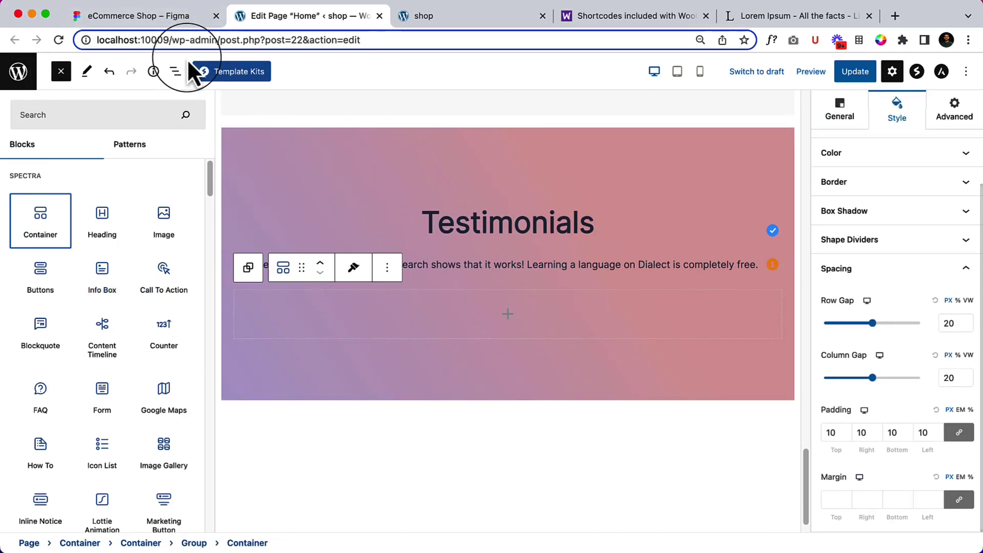
Move the new container below the heading-and-subtitle Group using List View.
click(176, 72)
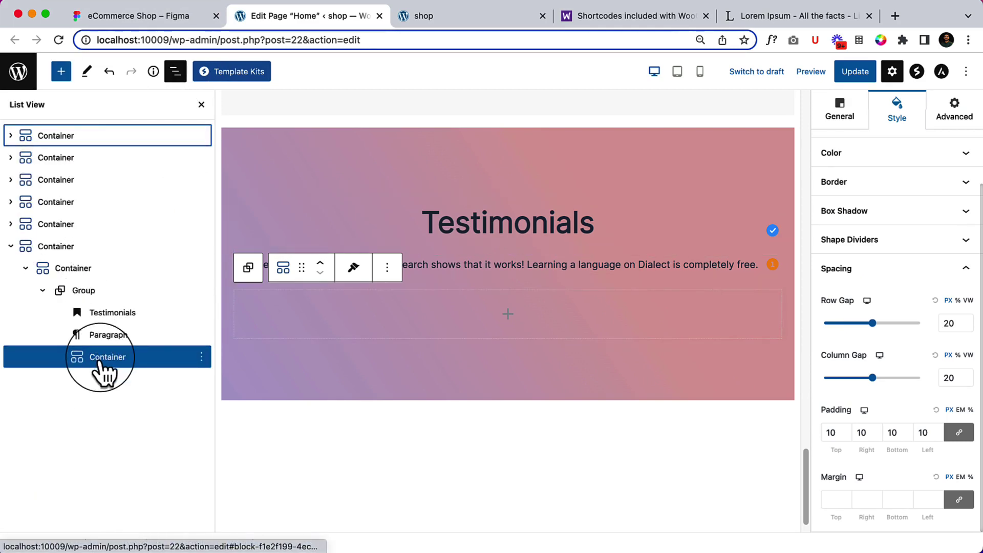
drag(101, 365, 47, 262)
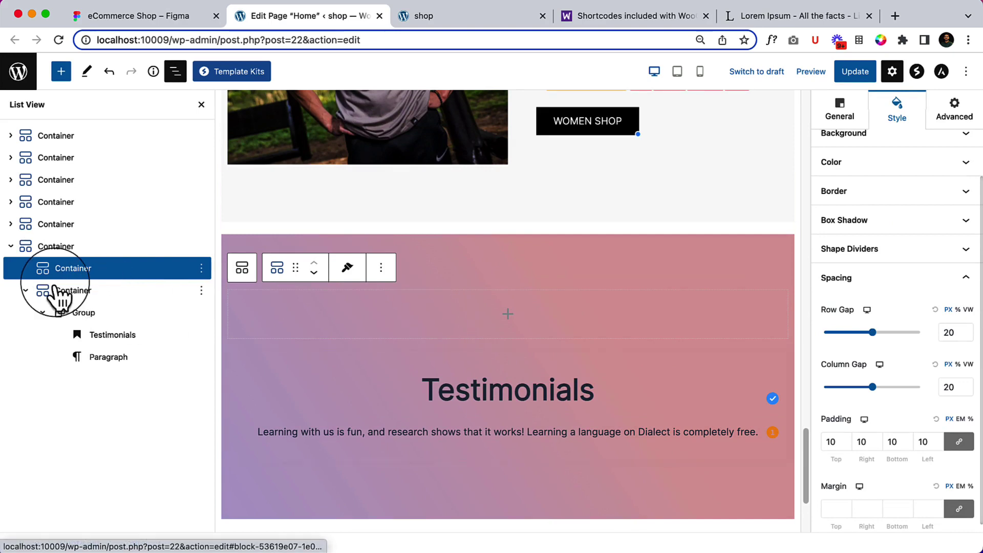
click(314, 273)
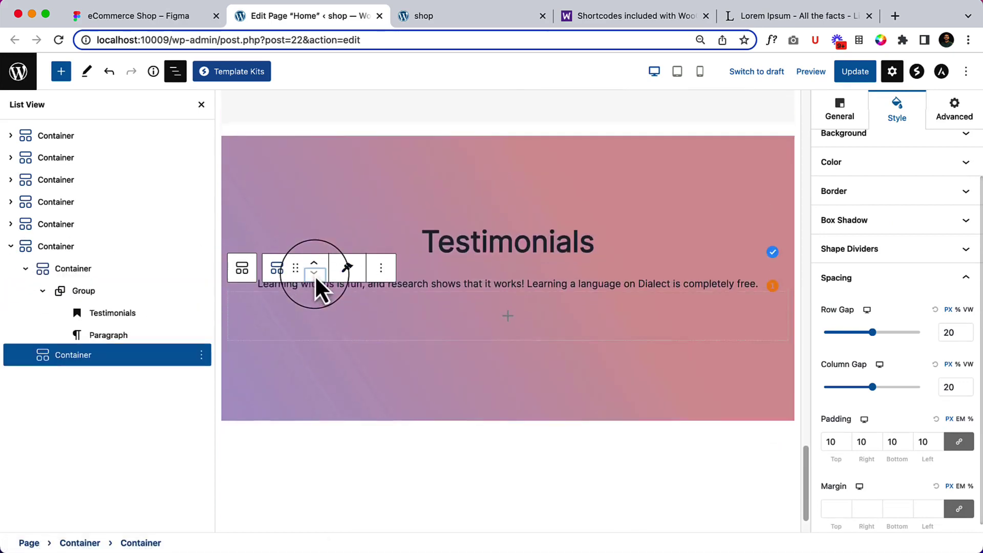
click(26, 270)
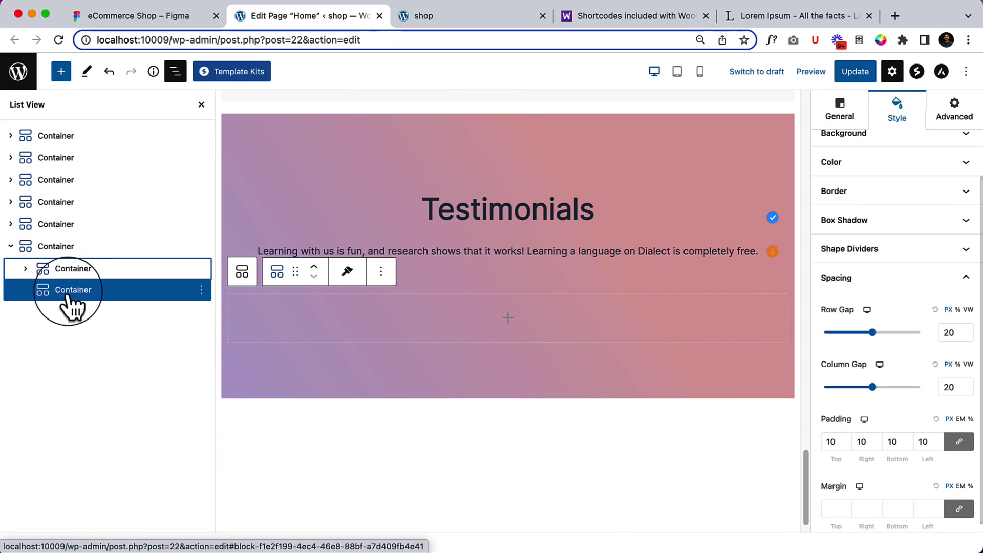
click(507, 318)
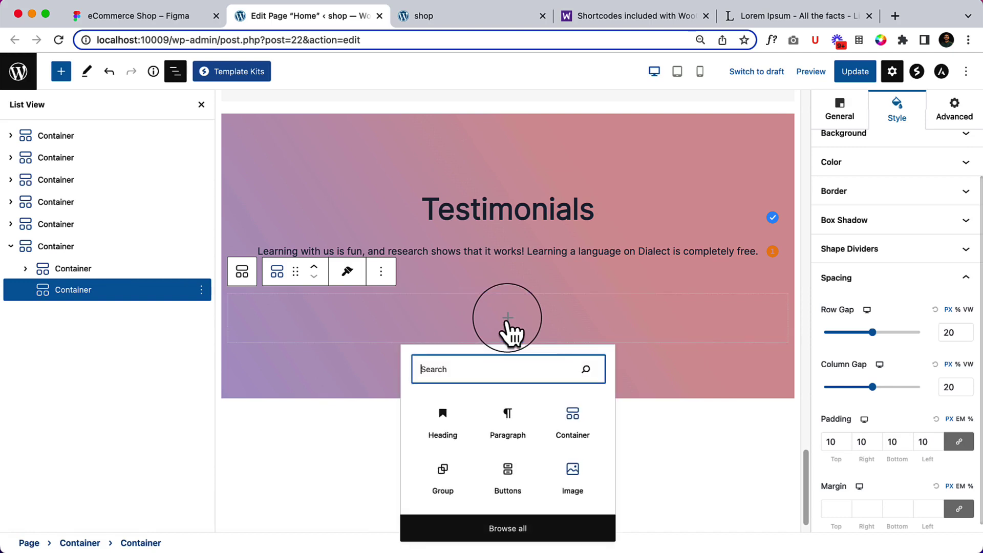
Insert a nested container with a Gradient background and duplicate it into three boxes.
click(572, 433)
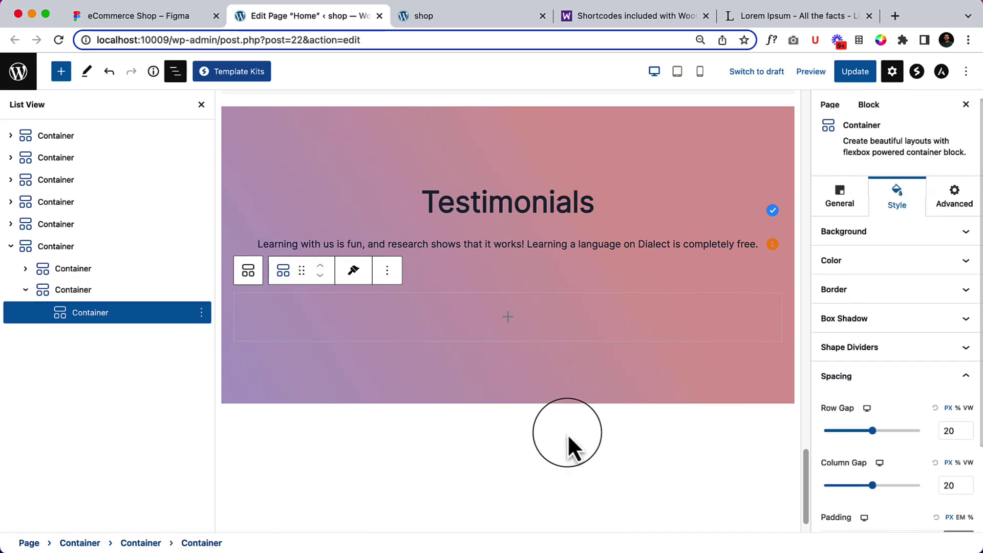
click(928, 235)
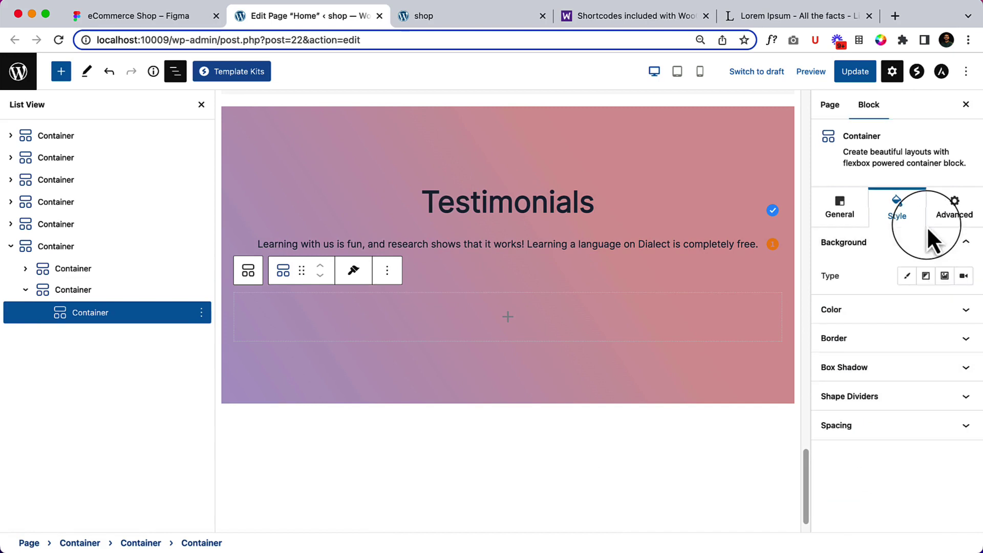
click(926, 277)
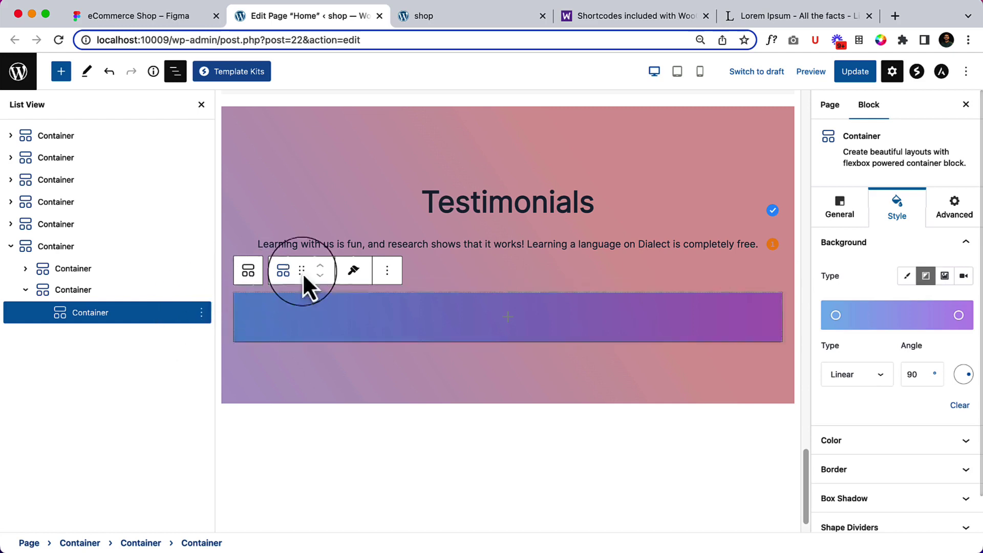
click(388, 271)
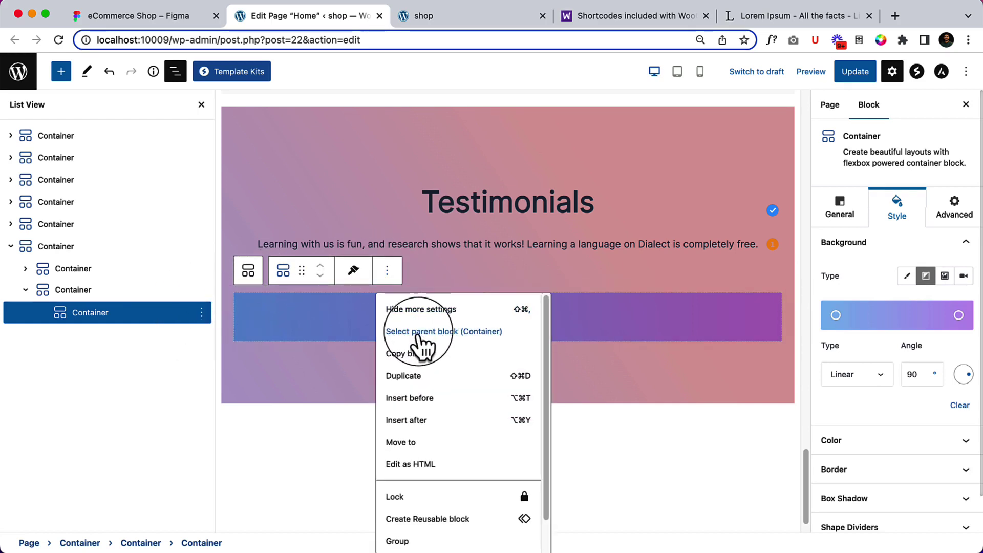
click(401, 378)
scroll(398, 353, down, 1)
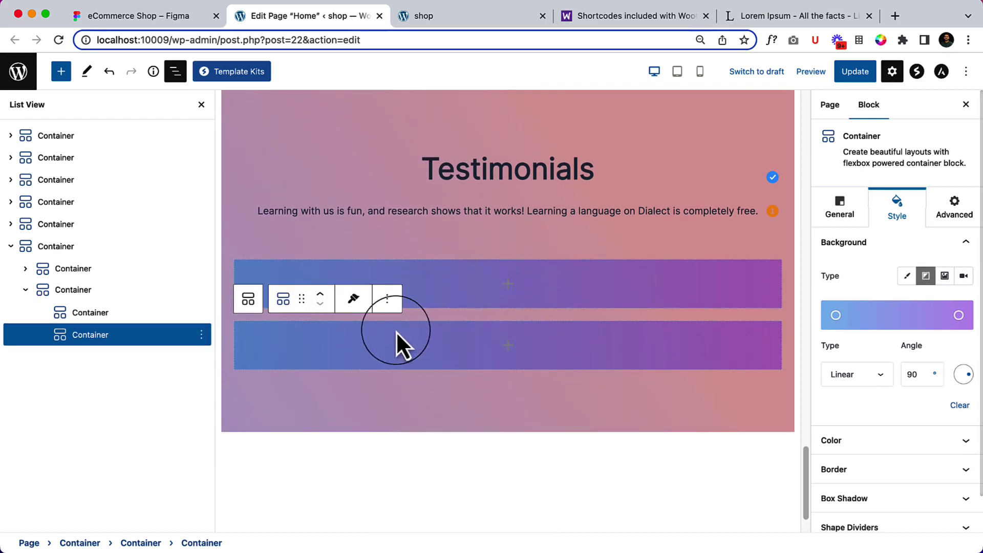
click(389, 305)
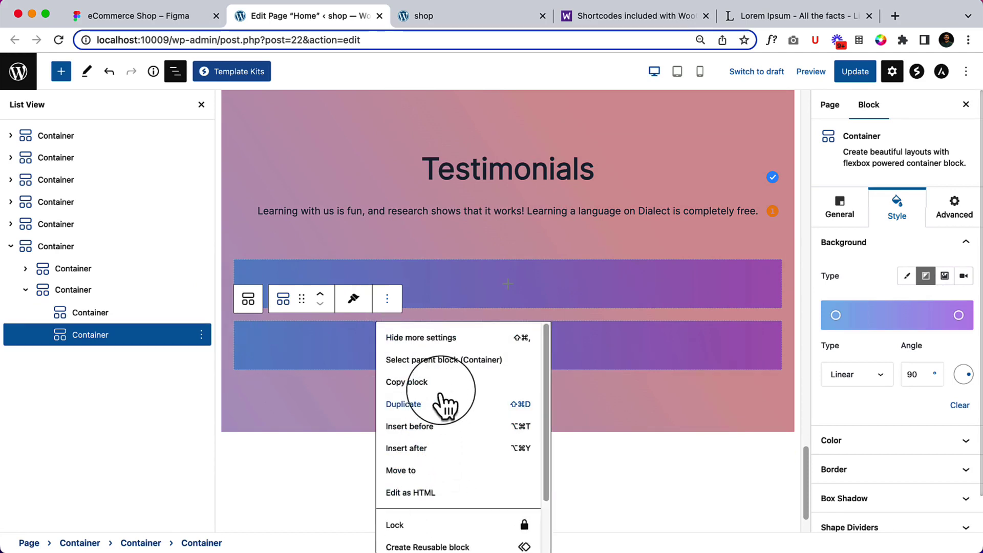
click(431, 410)
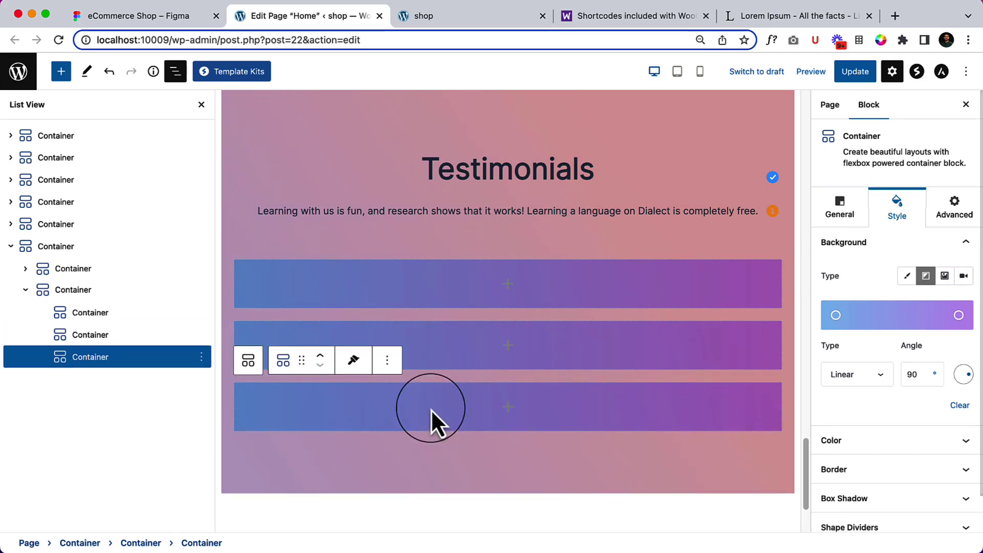
Set the parent container's Direction to Row so the three boxes sit side by side.
click(99, 295)
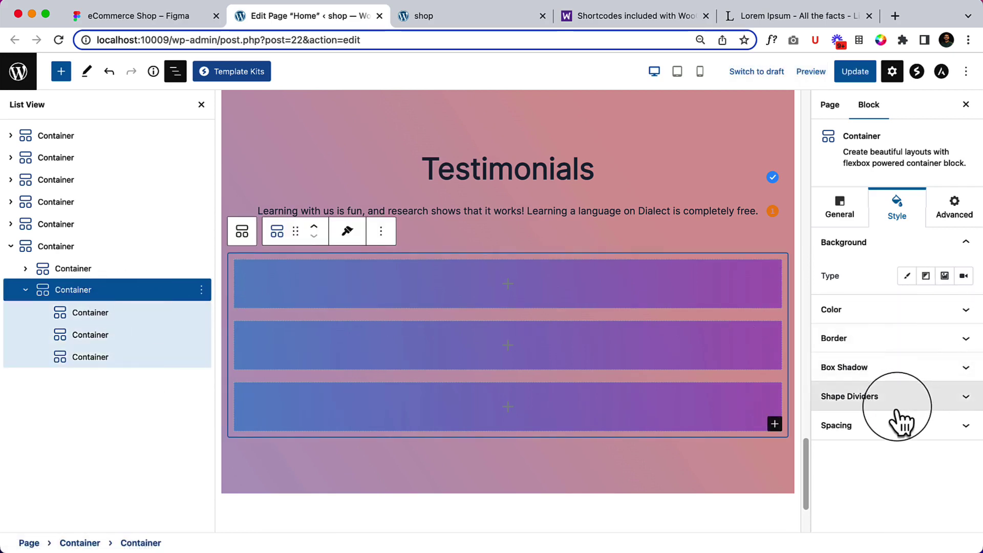
click(856, 223)
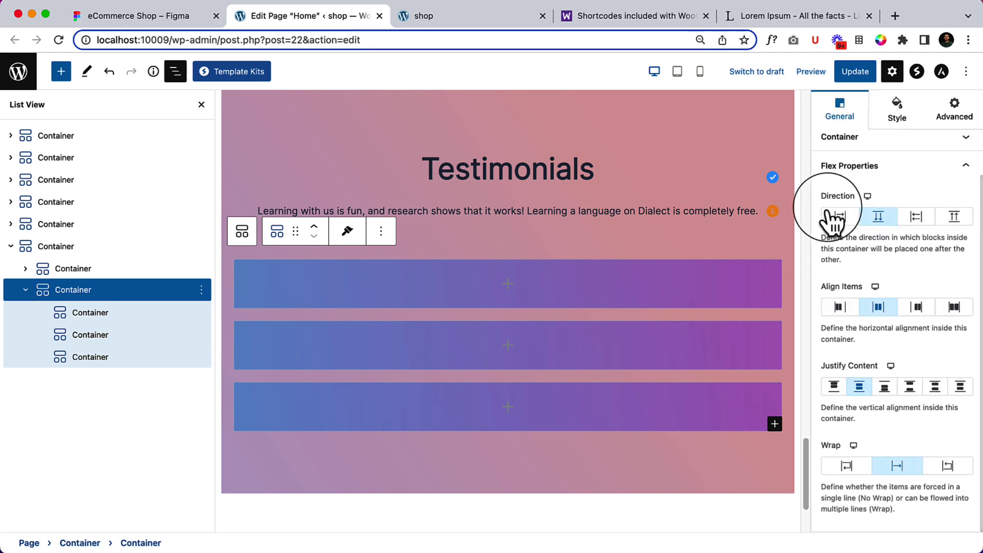
click(840, 217)
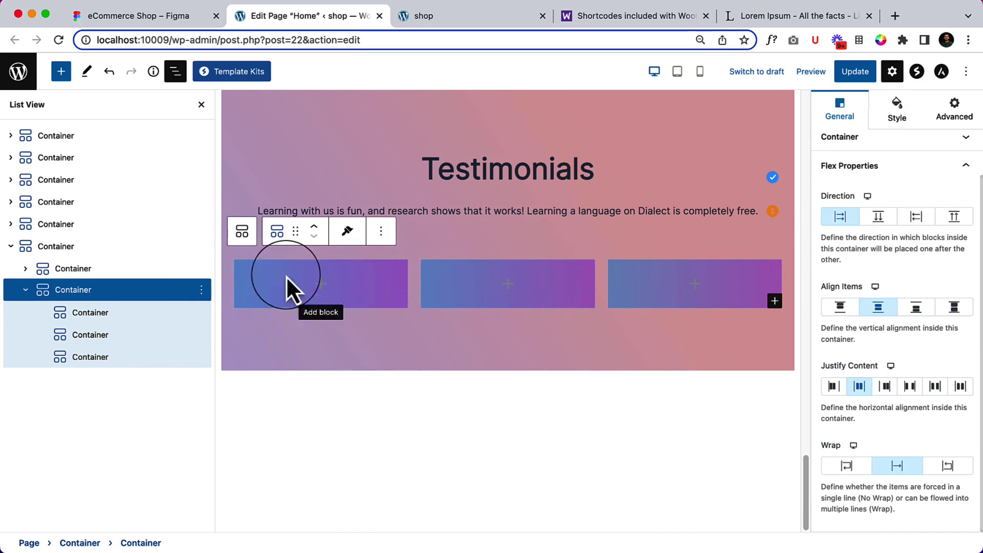
click(160, 21)
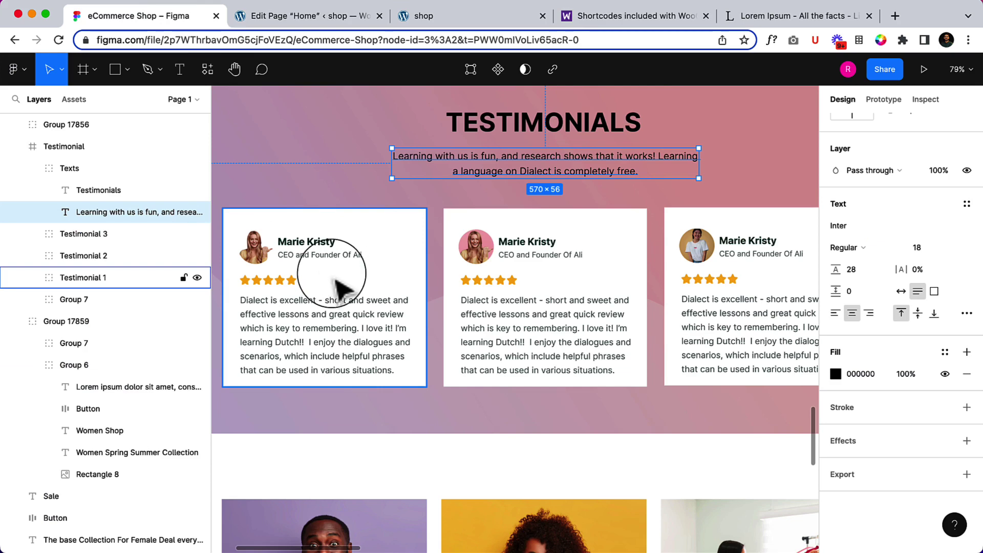
scroll(328, 274, down, 3)
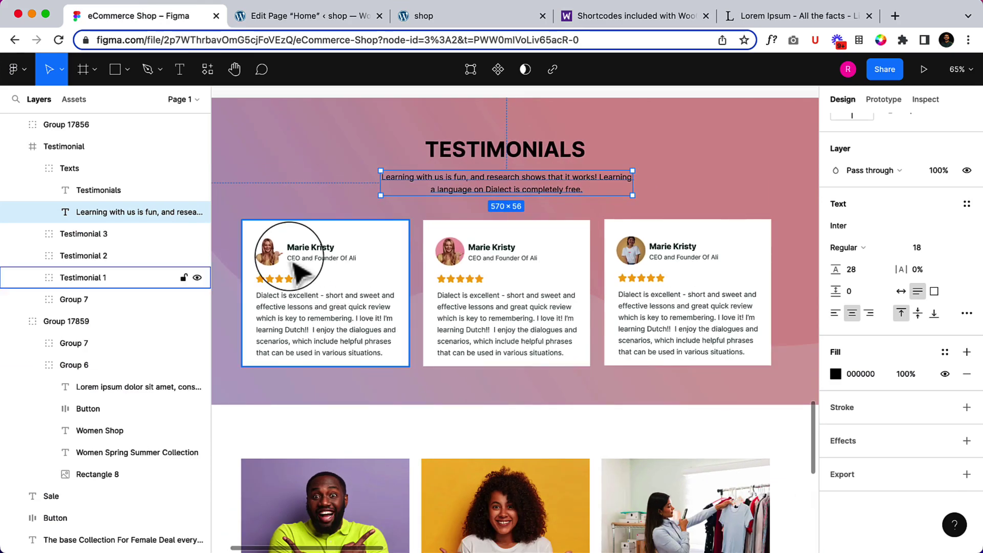
scroll(293, 248, up, 3)
scroll(266, 252, up, 5)
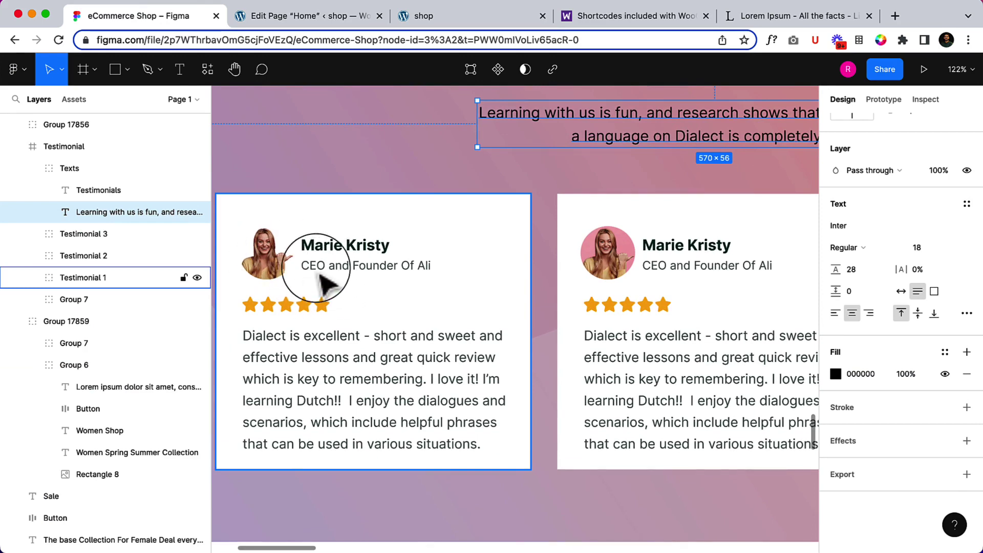
Open the block inserter in the first gradient box and search for 'con'.
click(291, 15)
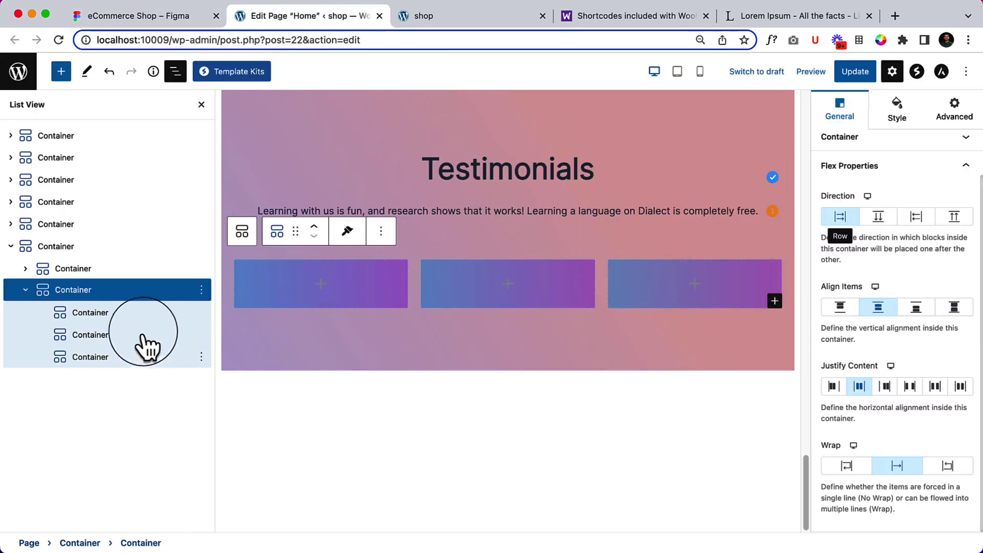
click(281, 286)
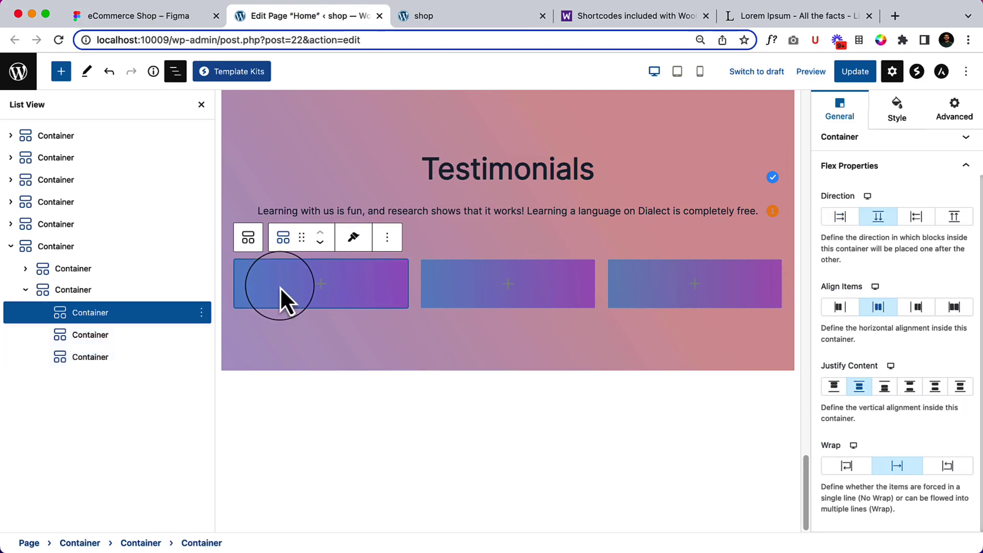
click(314, 287)
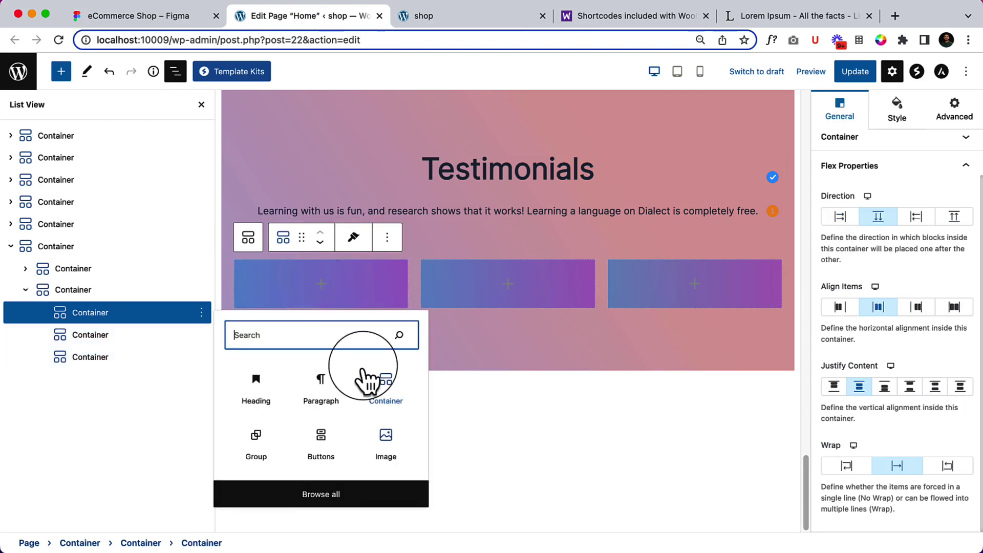
text(con)
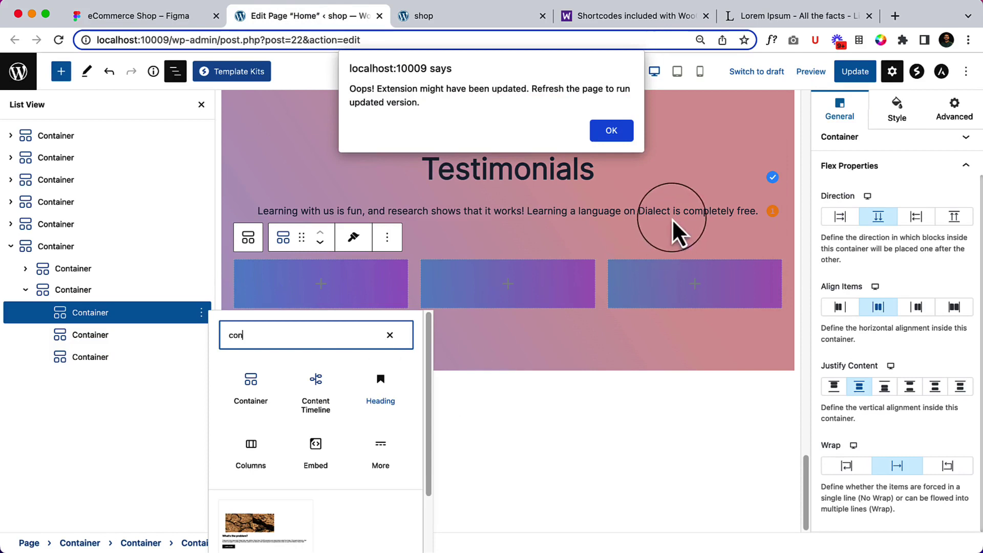
Dismiss the extension alerts, close the inserter without adding a block, and update the page.
click(612, 132)
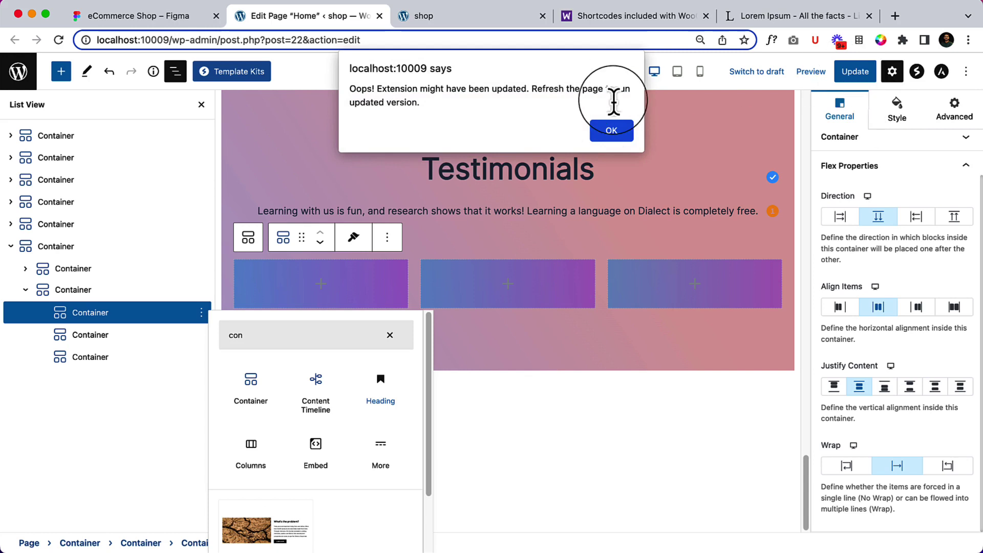
click(610, 132)
click(609, 135)
click(622, 154)
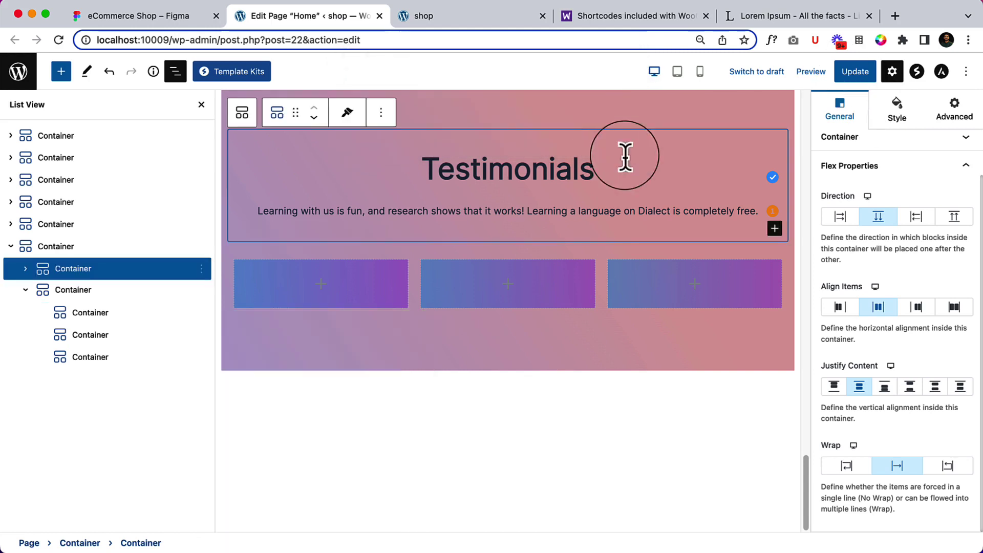
click(856, 78)
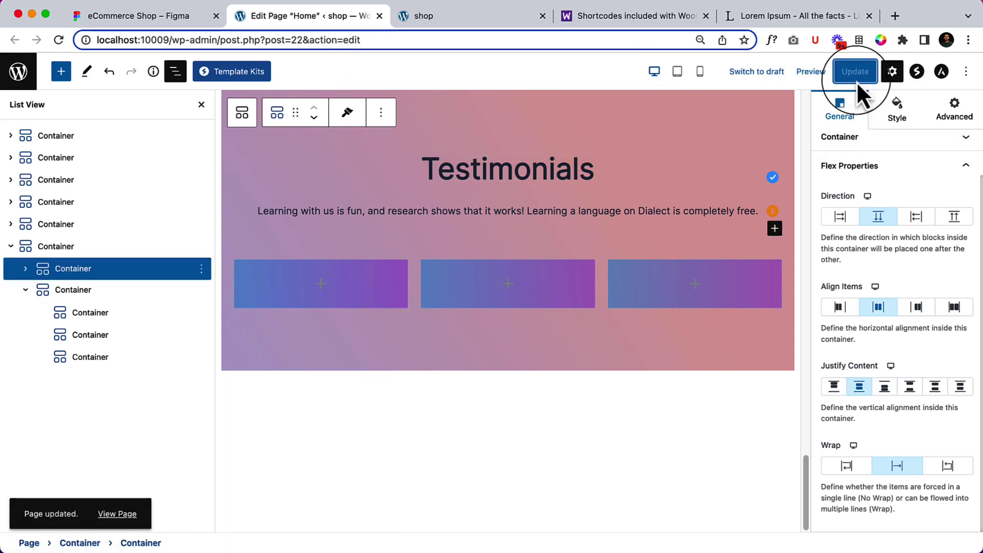
click(321, 286)
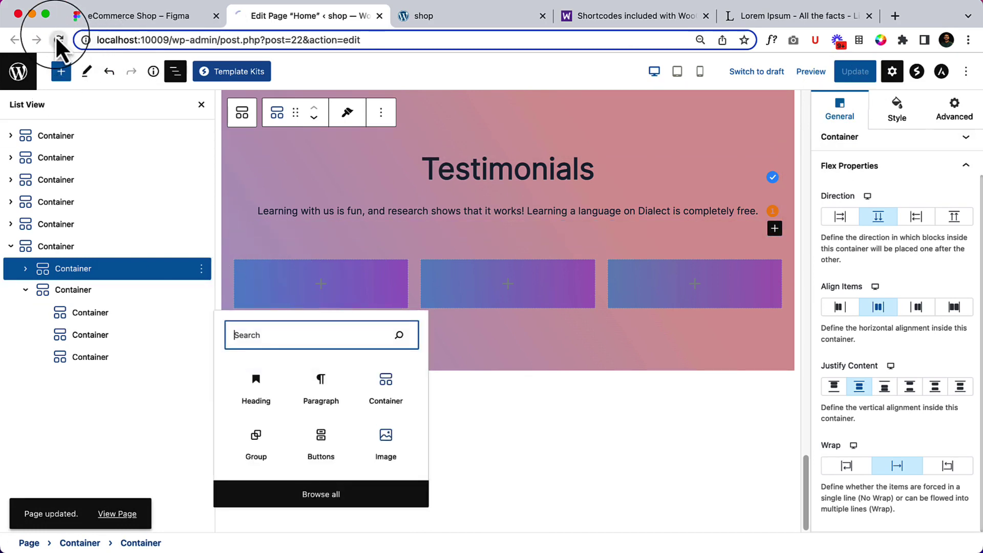
Reload the editor and add a Container block to the first testimonial column.
click(58, 40)
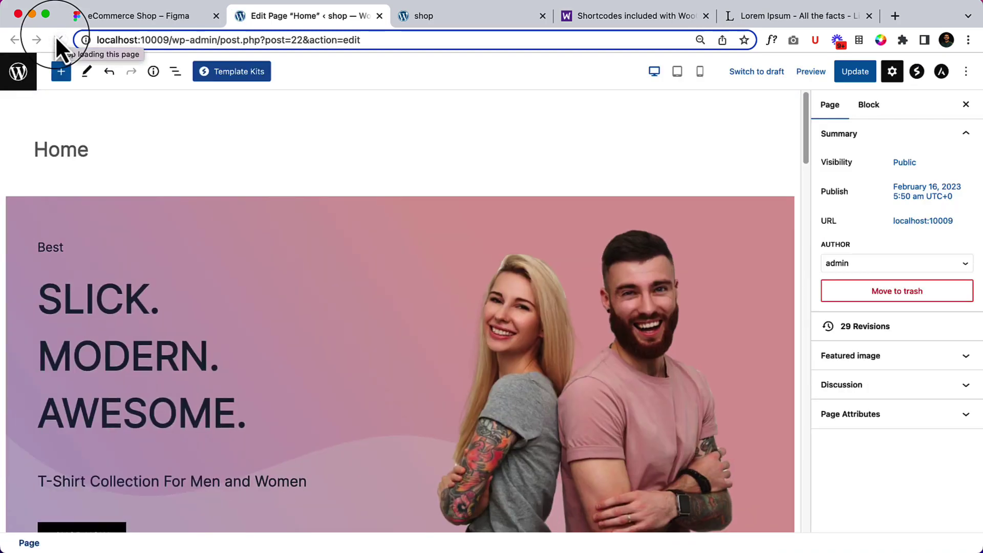
scroll(286, 392, down, 15)
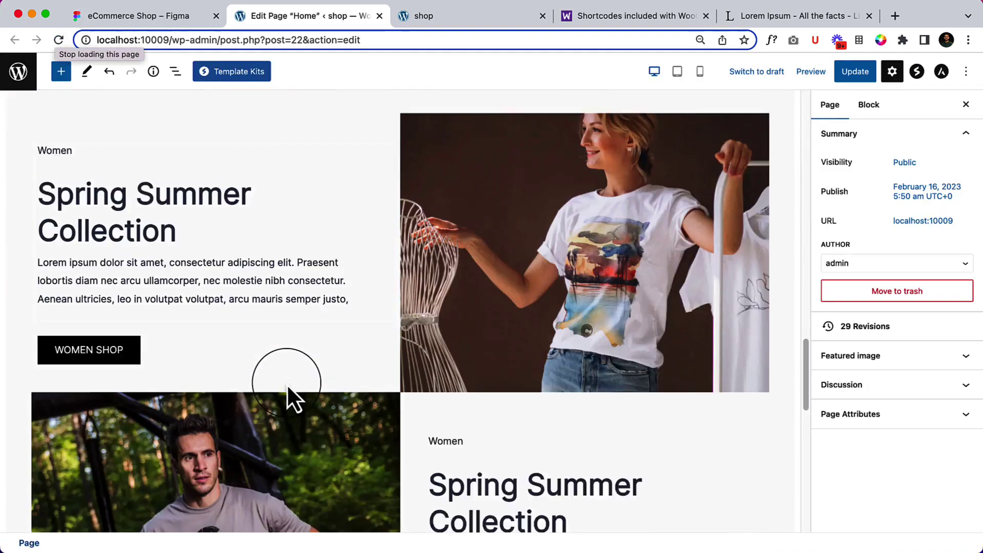
scroll(286, 389, down, 15)
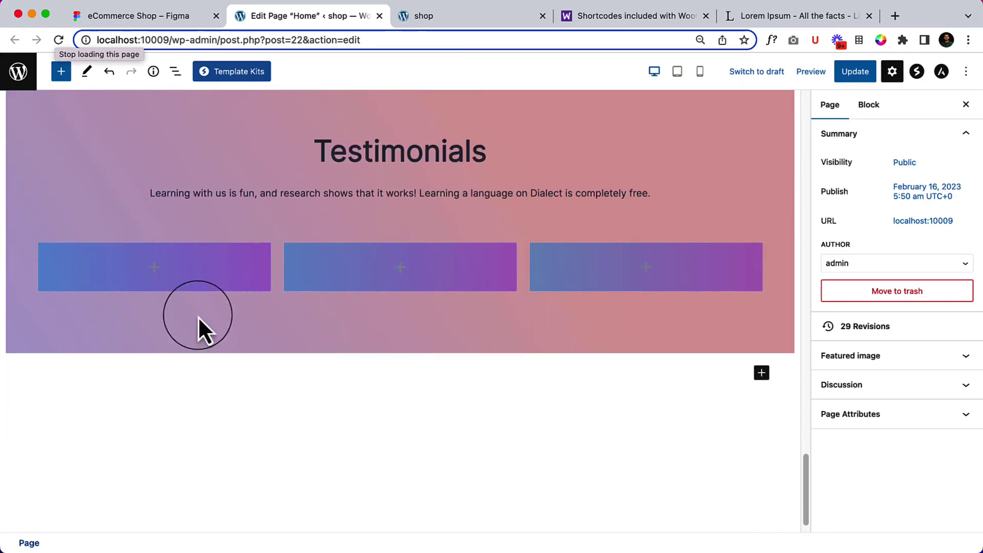
click(154, 267)
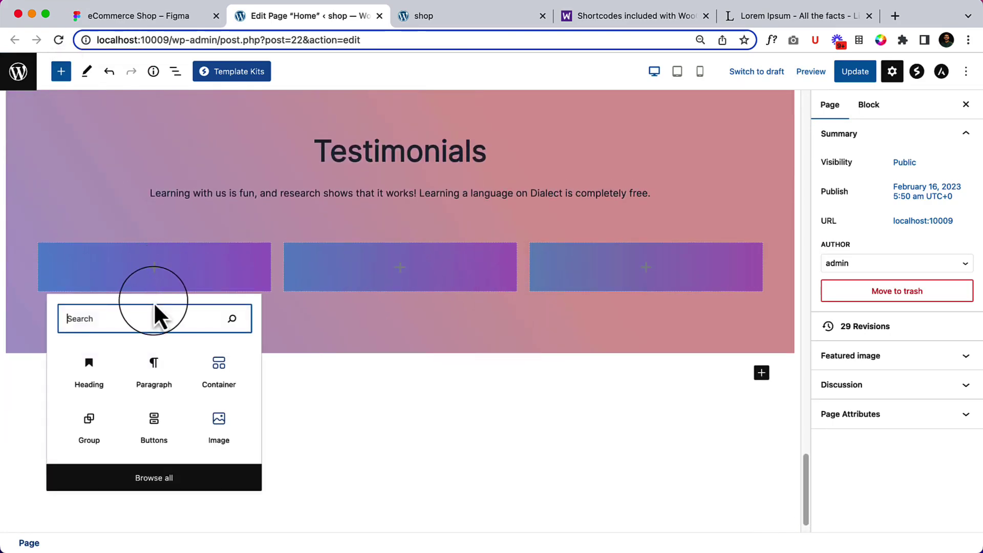
click(225, 366)
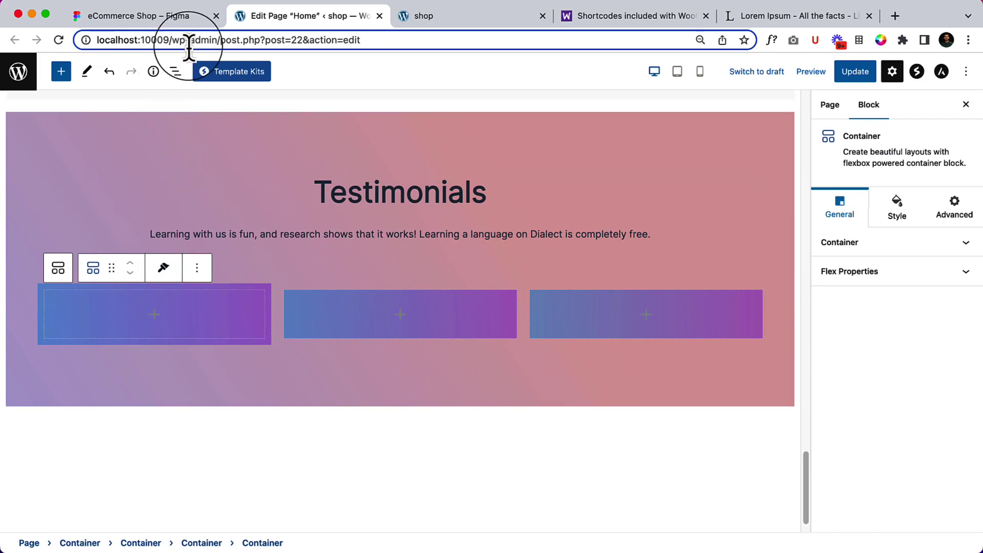
Insert an Info Box block into the new inner container, then bring up the Figma design.
click(176, 71)
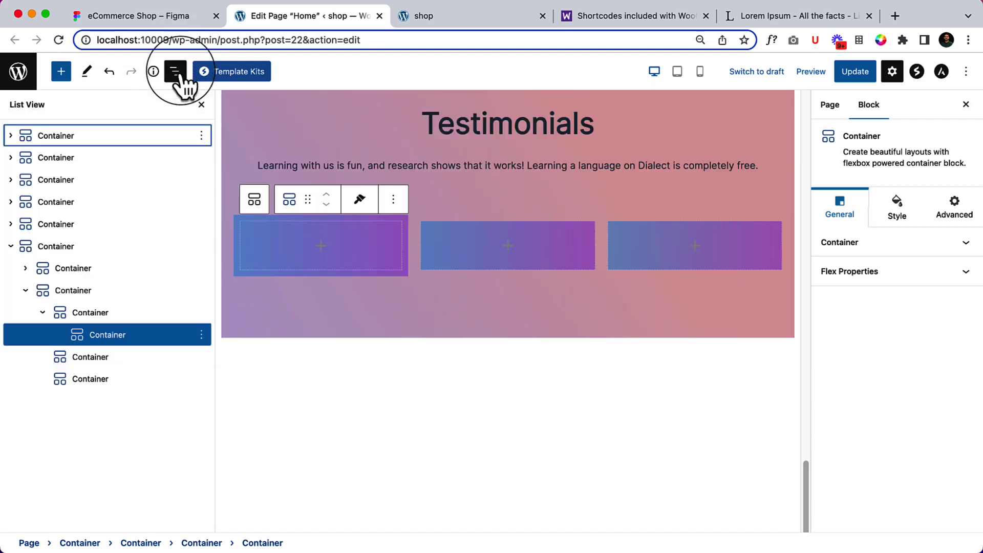
click(101, 335)
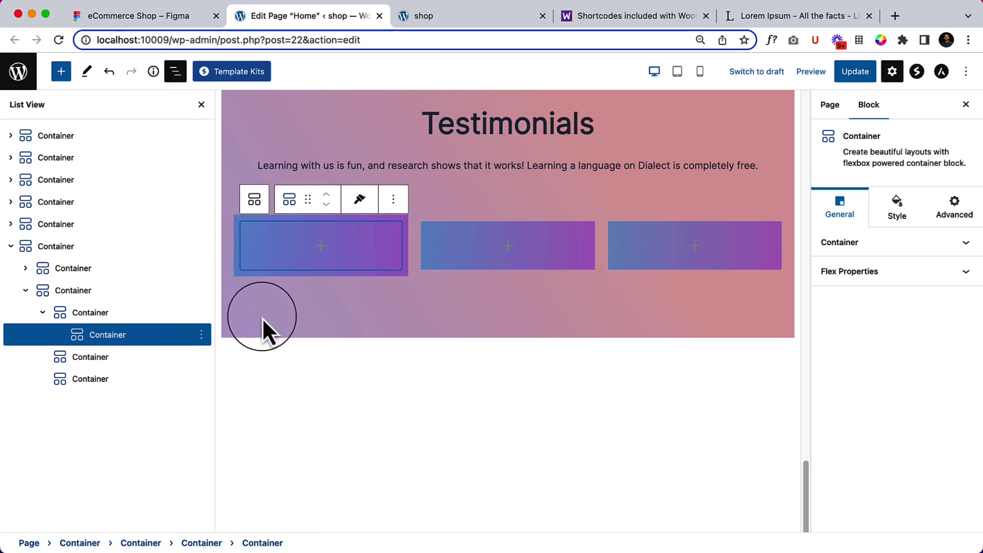
click(314, 251)
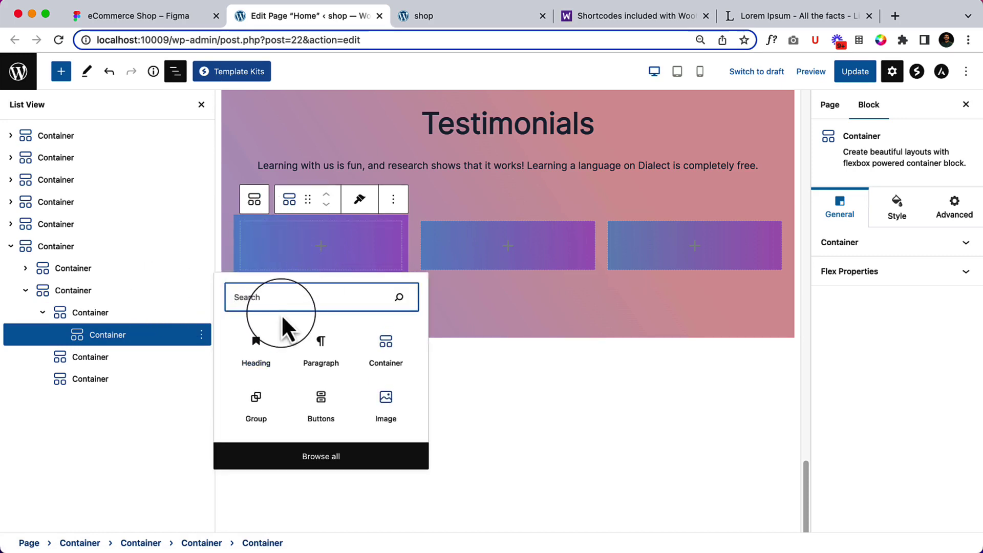
text(icon)
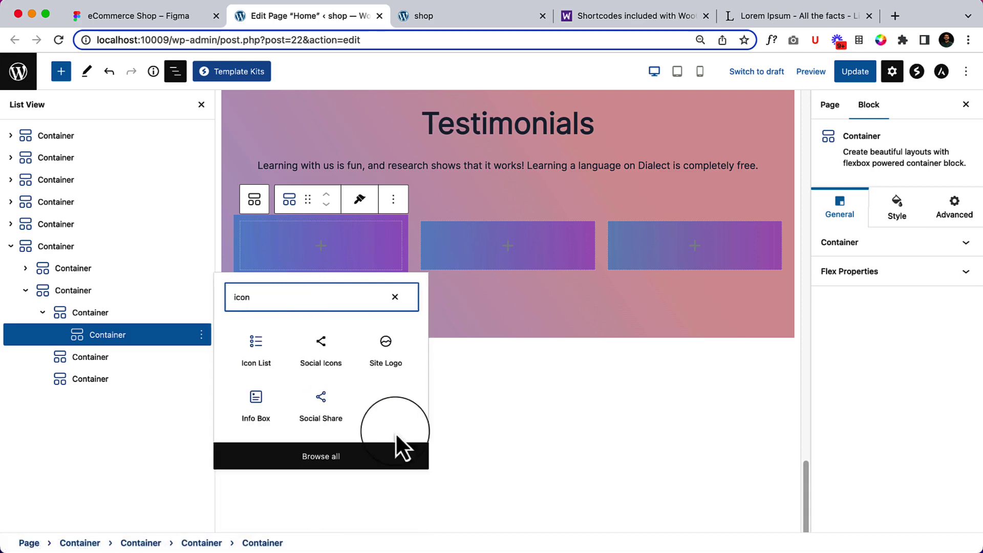
click(258, 396)
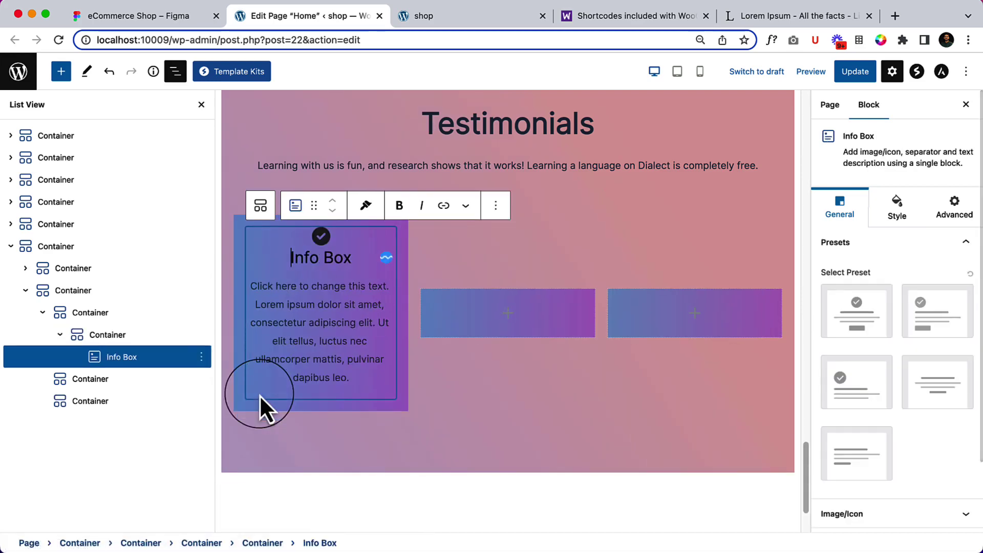
click(145, 23)
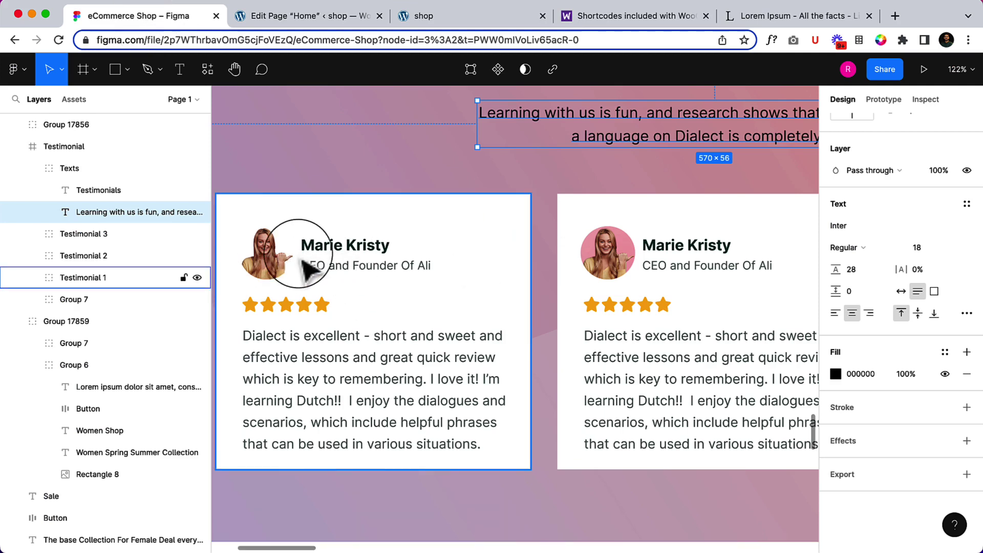
Inspect the Testimonial 1 card's name text styling (bold, colour 003D31) in Figma, then return to the editor.
double_click(351, 240)
double_click(352, 238)
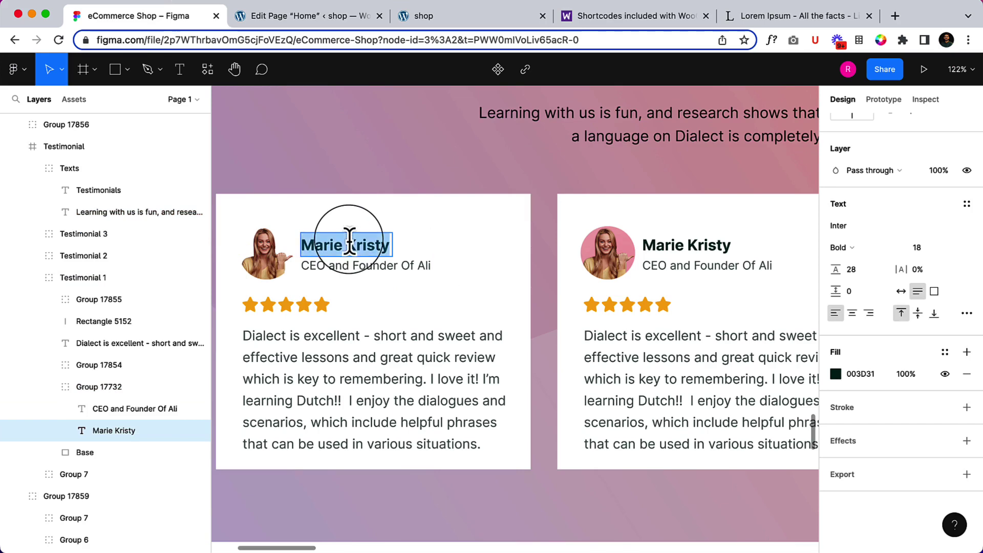
click(324, 26)
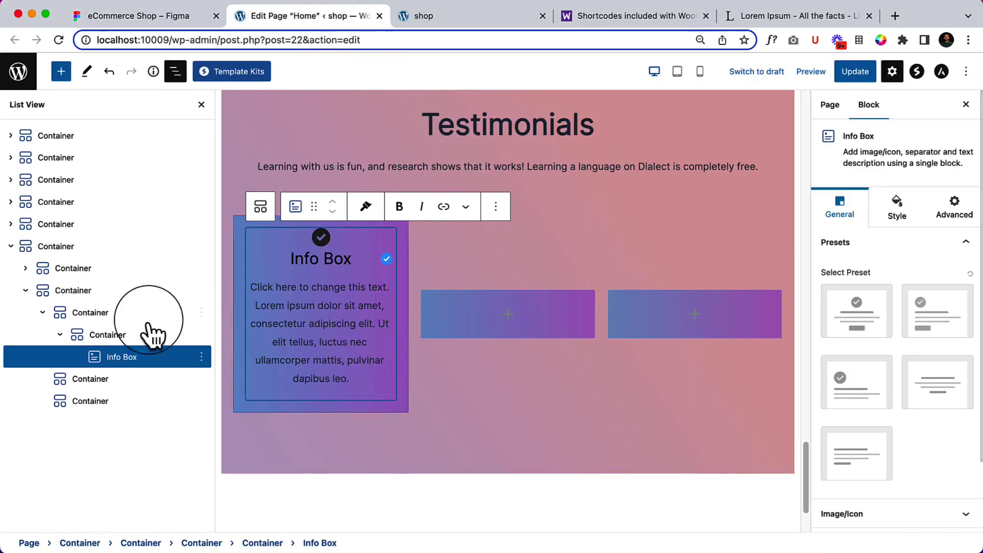
Try the Info Box layout presets, ending with the one without icon or button.
click(862, 395)
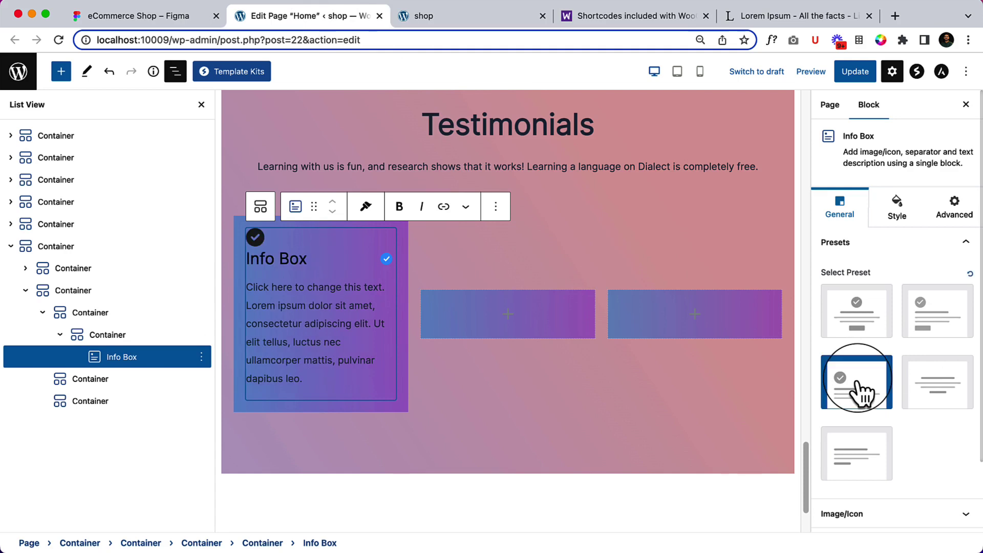
click(876, 466)
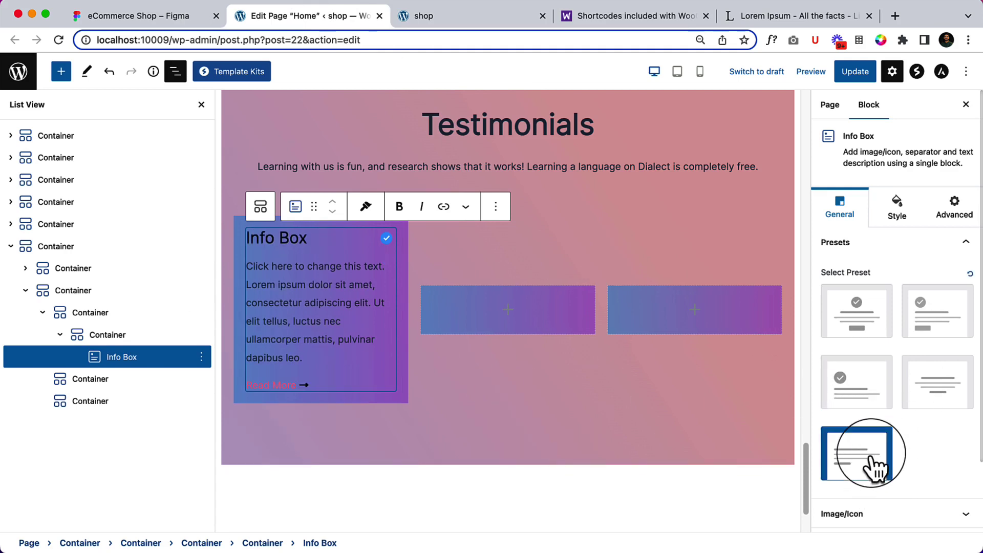
click(877, 392)
click(871, 323)
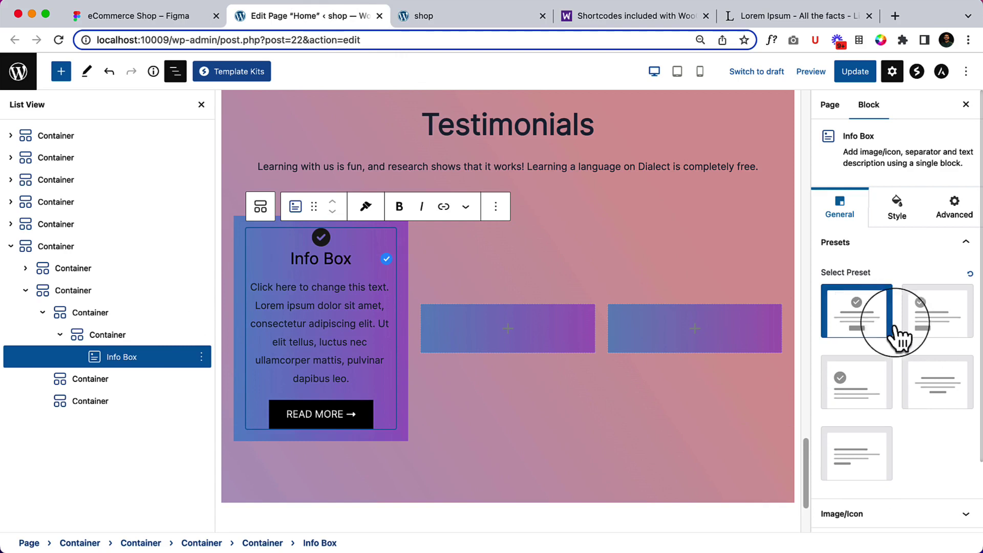
click(935, 326)
click(866, 469)
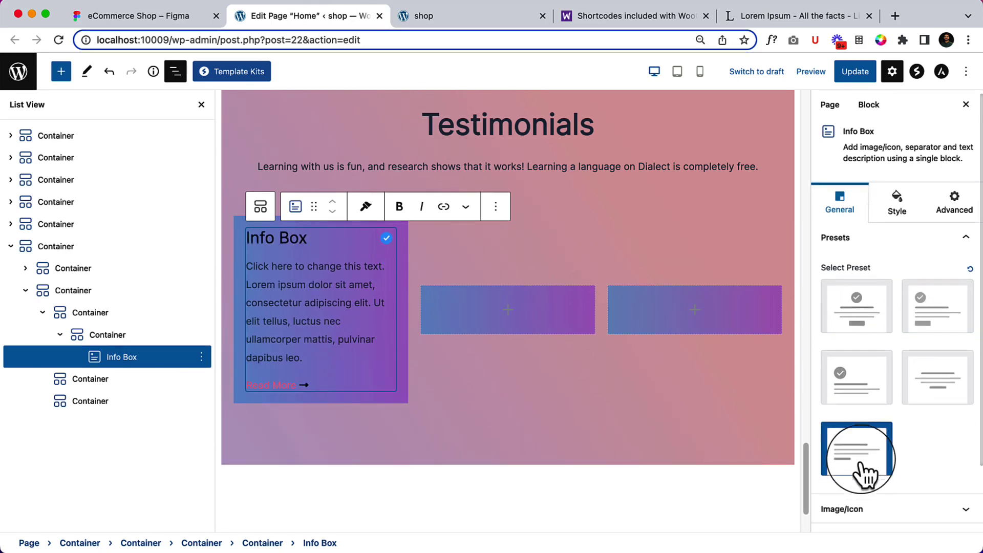
Enable the Info Box Icon/Image and toggle Content alignment between centre and left.
scroll(877, 451, down, 2)
click(881, 440)
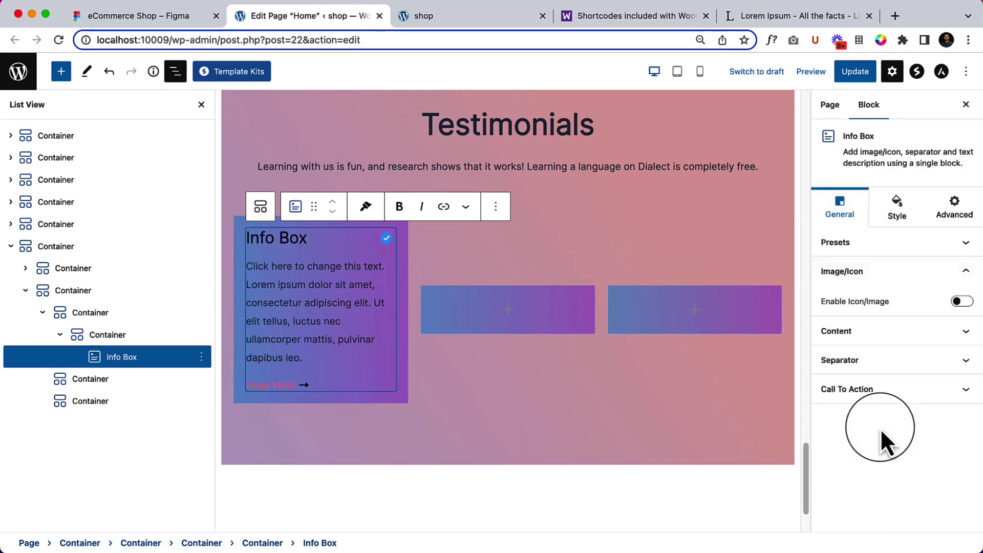
click(961, 302)
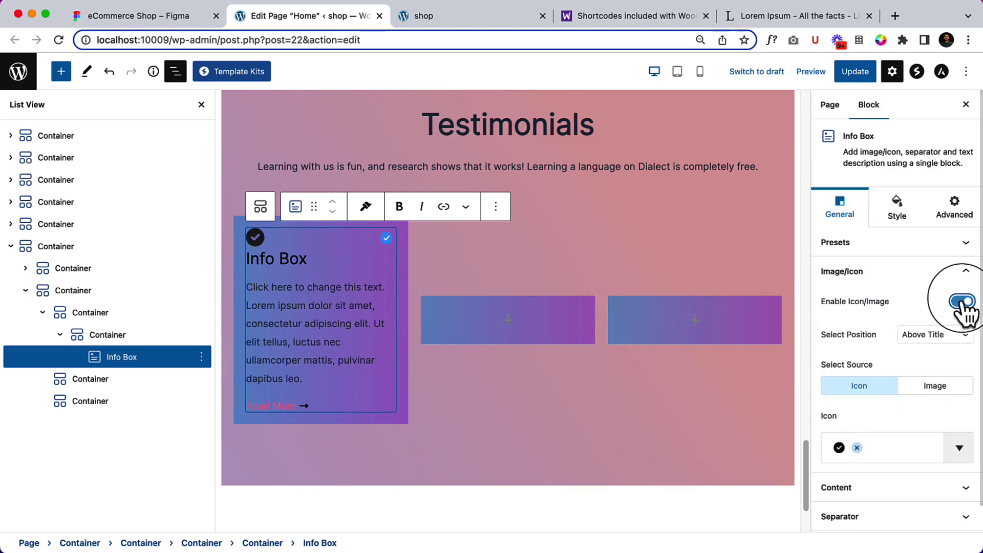
scroll(902, 429, down, 1)
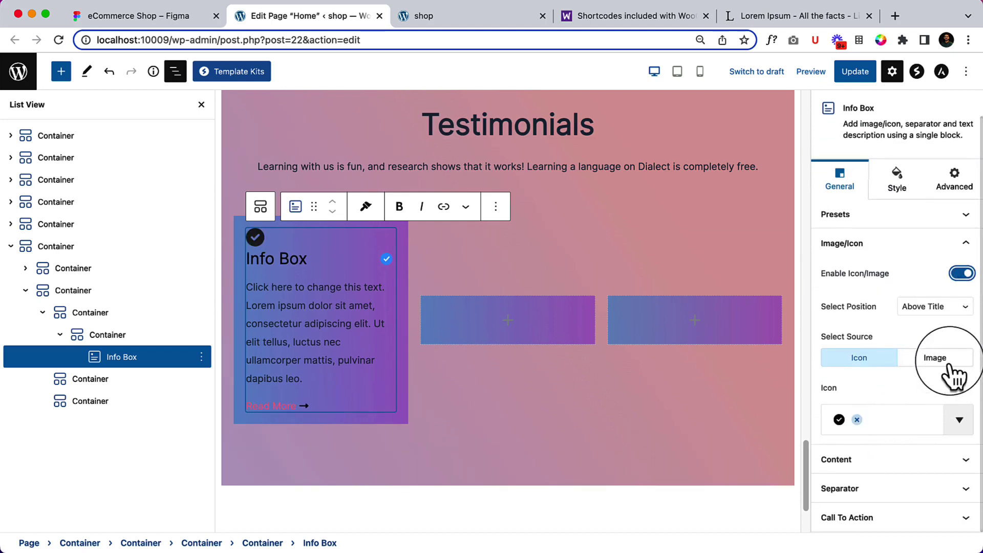
click(896, 461)
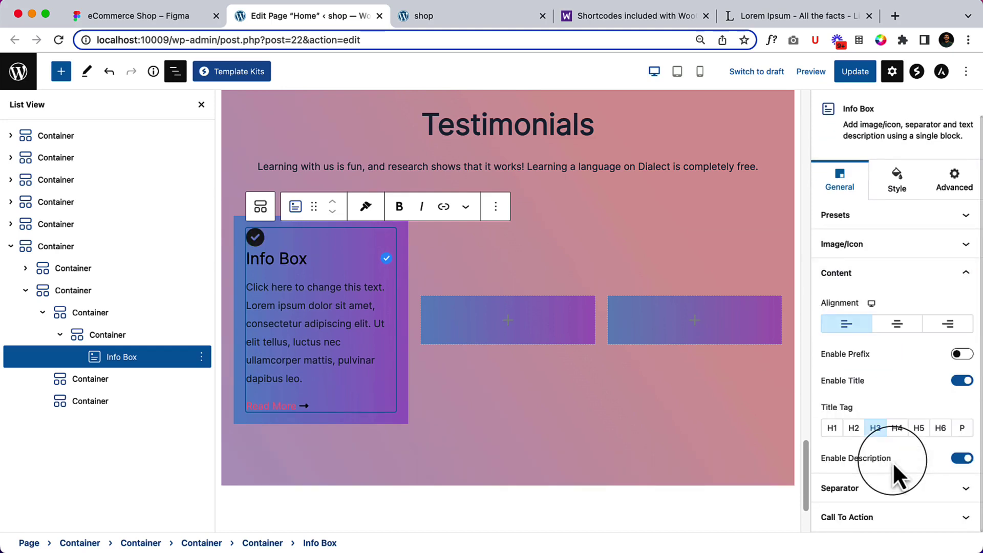
click(899, 326)
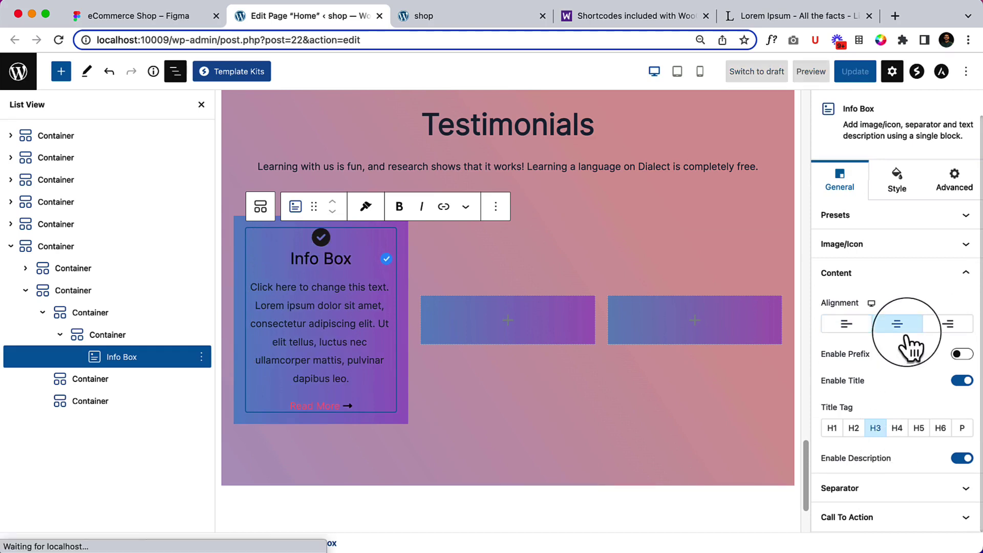
click(846, 325)
Remove the Info Box block from the first column.
click(883, 484)
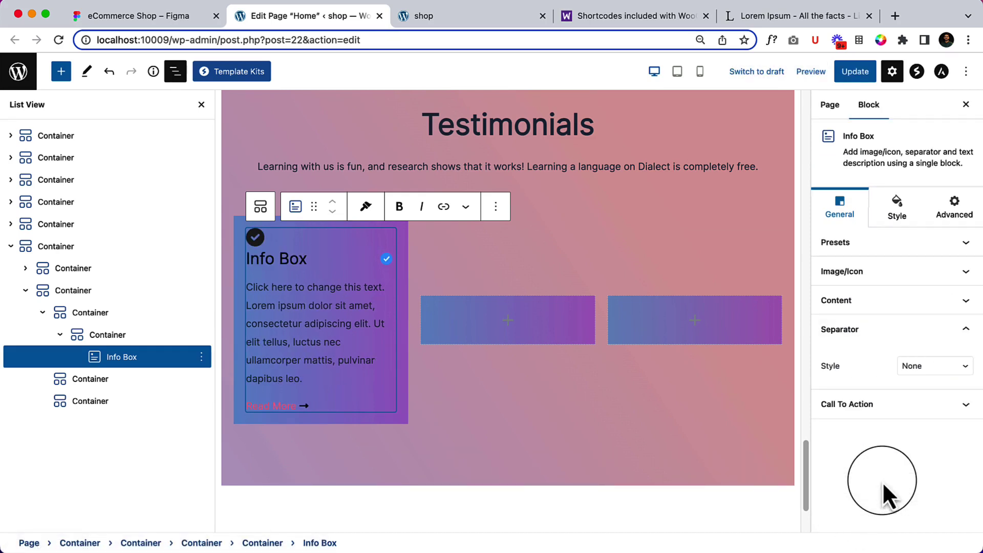
click(496, 207)
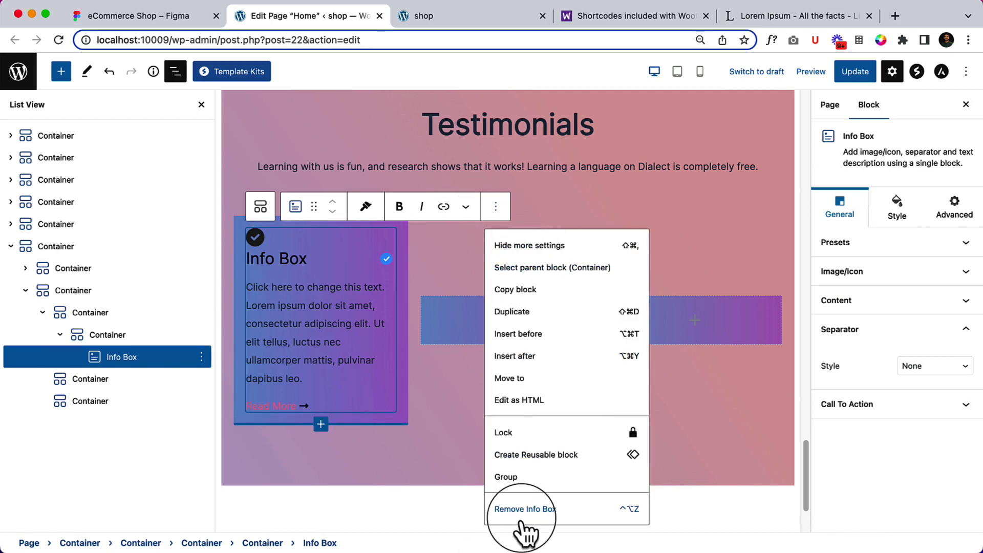
click(566, 511)
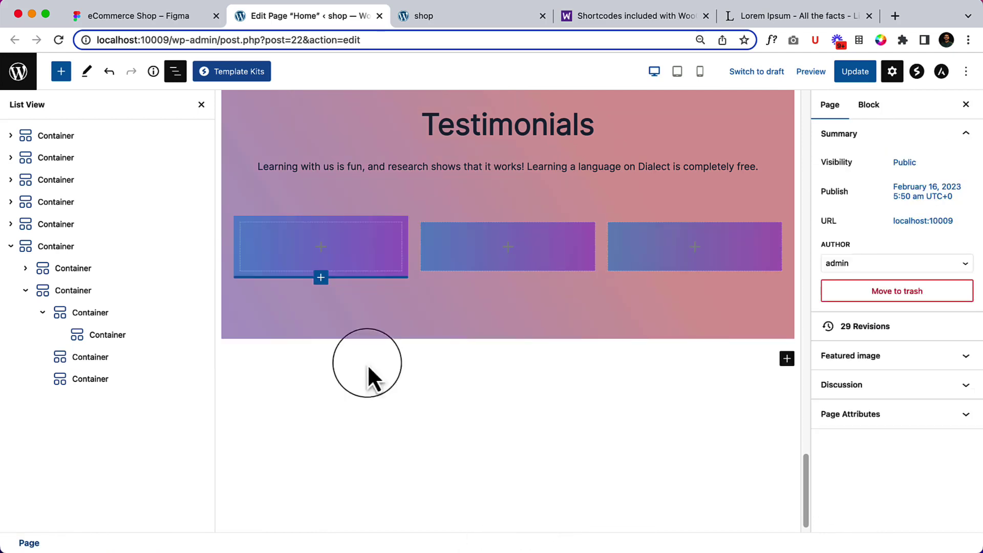
Switch the first column's container background to Classic with white #FFFFFF colour.
click(112, 336)
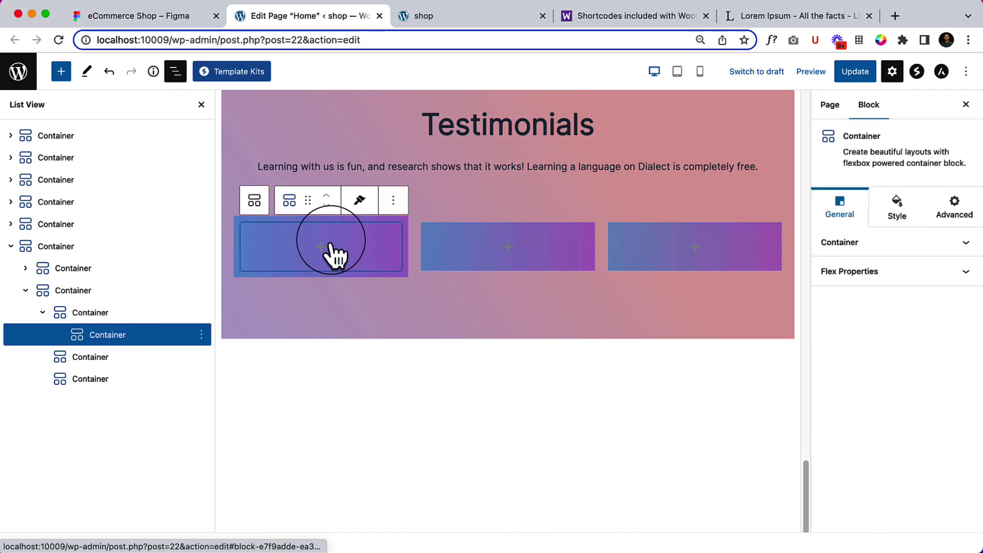
click(109, 314)
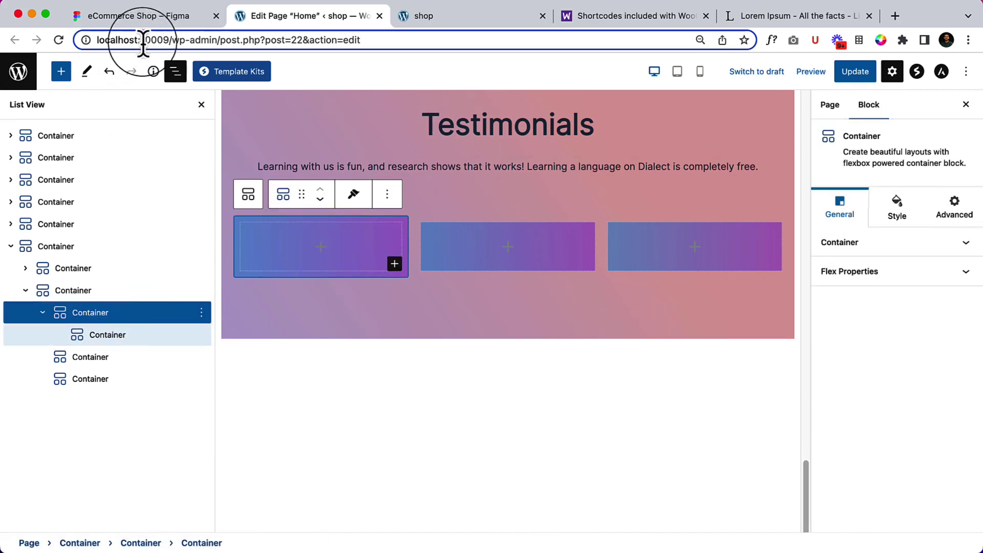
click(899, 212)
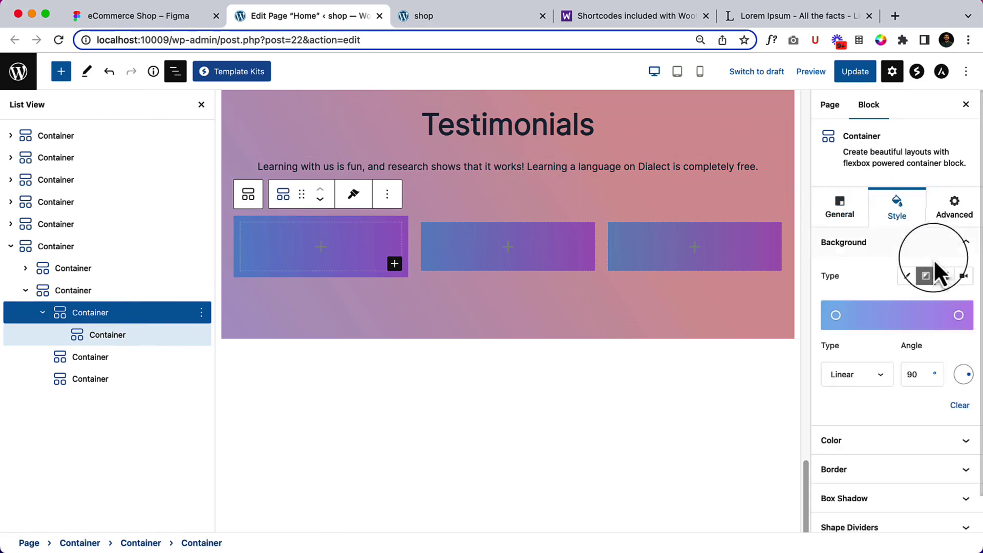
click(909, 278)
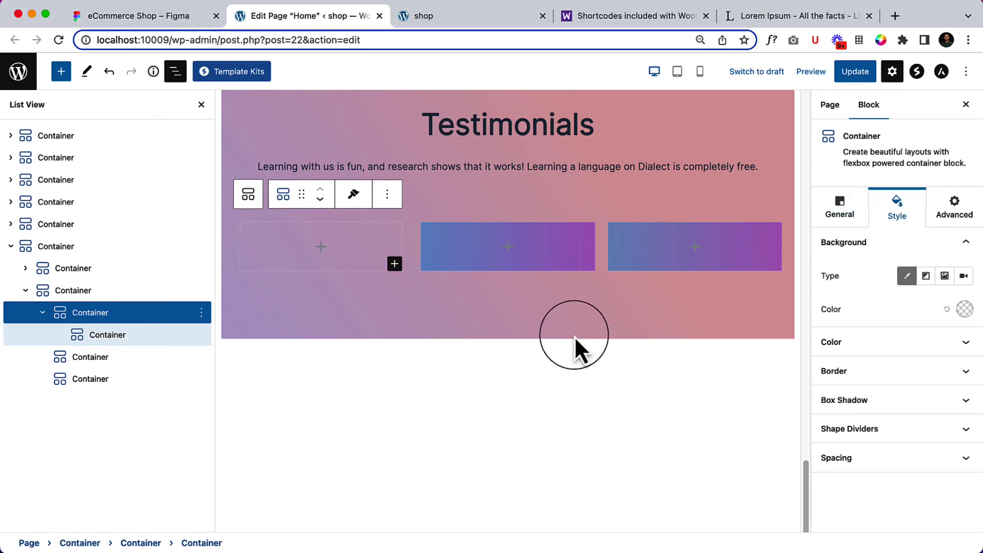
click(964, 309)
drag(868, 109, 797, 40)
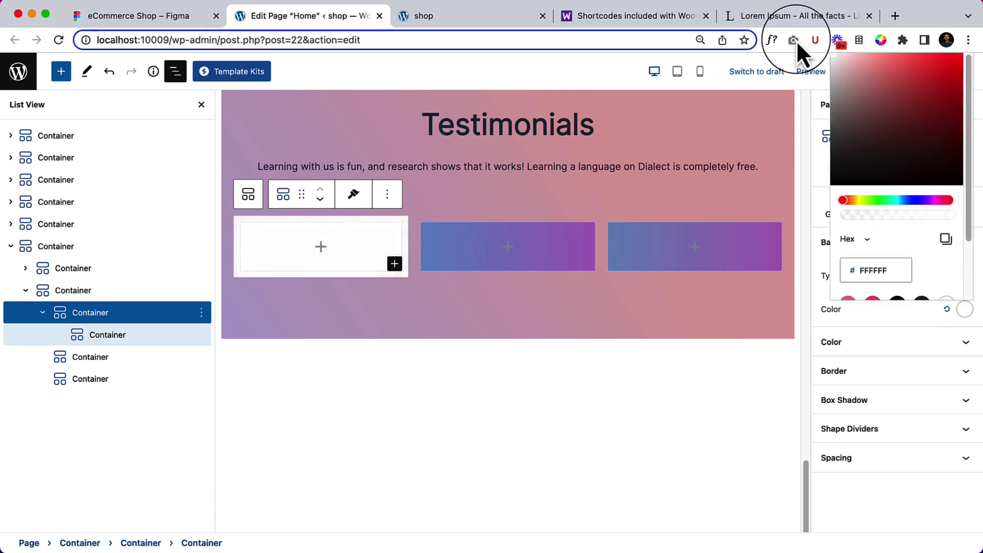
click(109, 334)
click(321, 253)
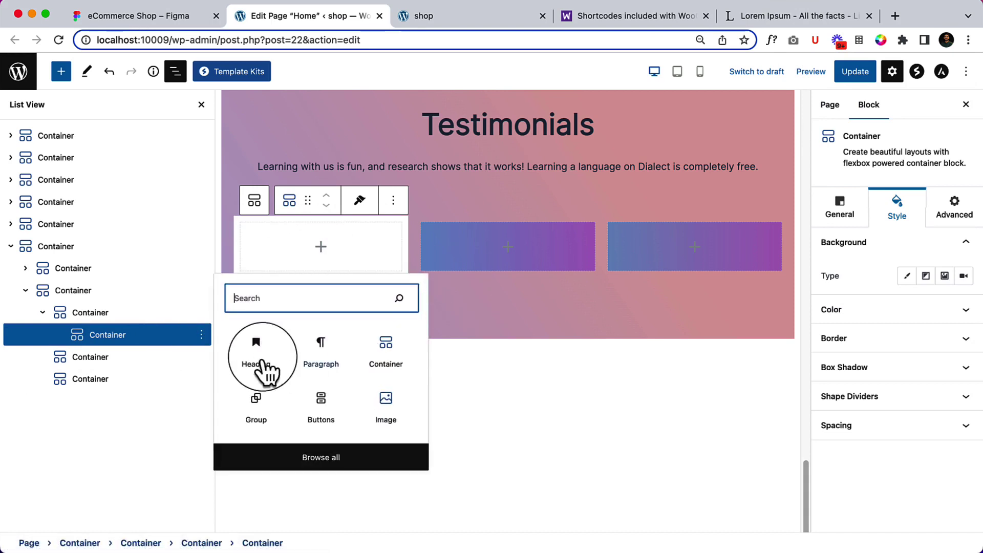
Insert a nested Container in the white card and duplicate it.
click(372, 353)
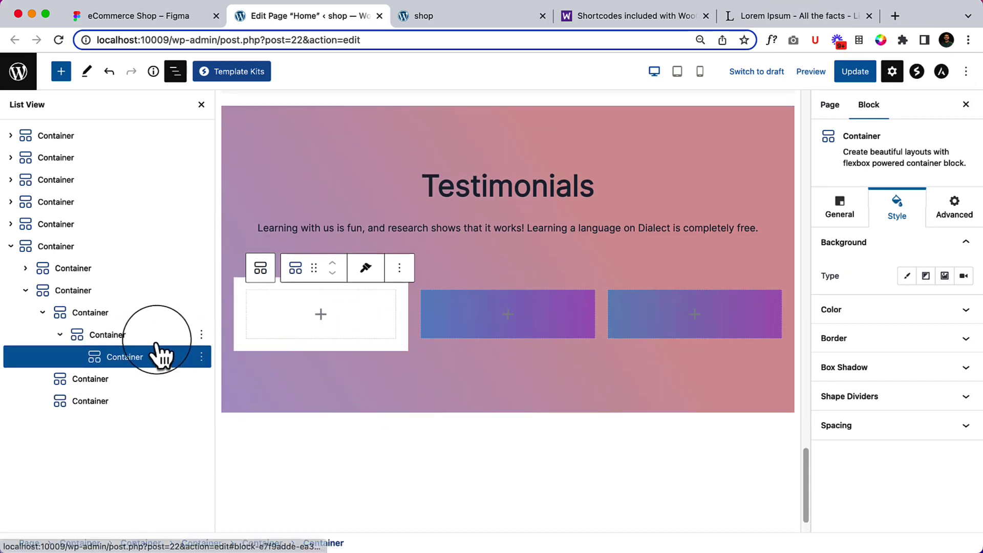
click(201, 358)
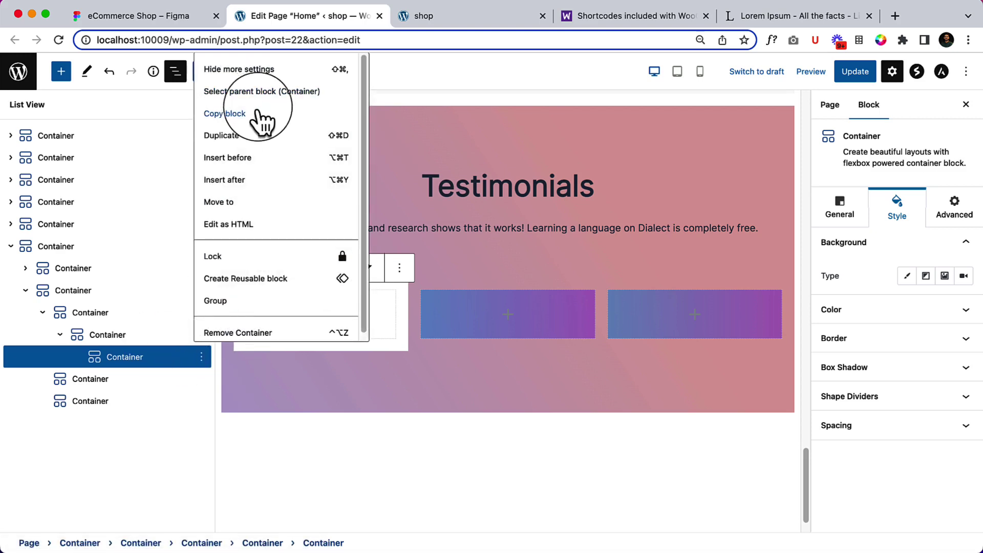
click(243, 135)
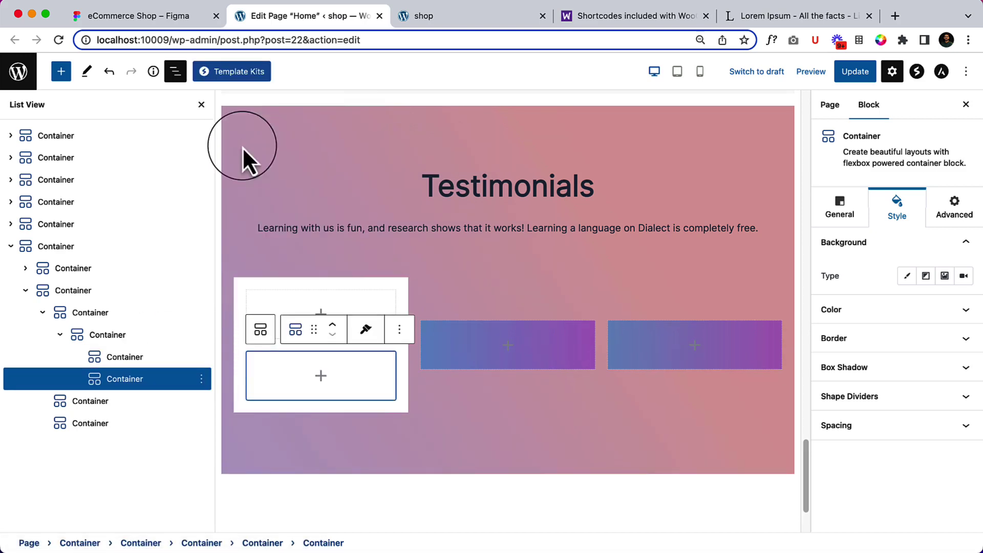
Set the parent container's Flex direction to Row and add an Image block to the first container.
click(117, 337)
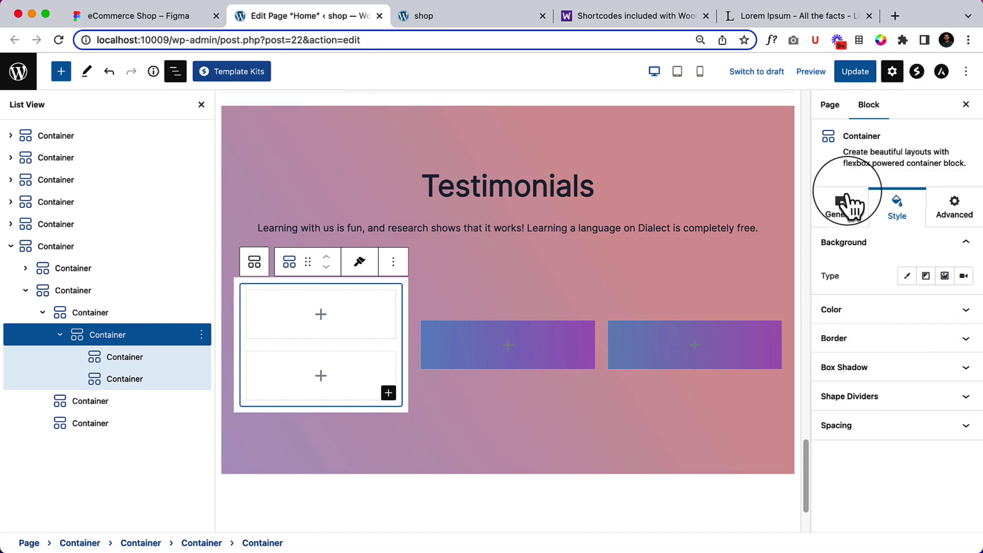
click(866, 217)
click(915, 272)
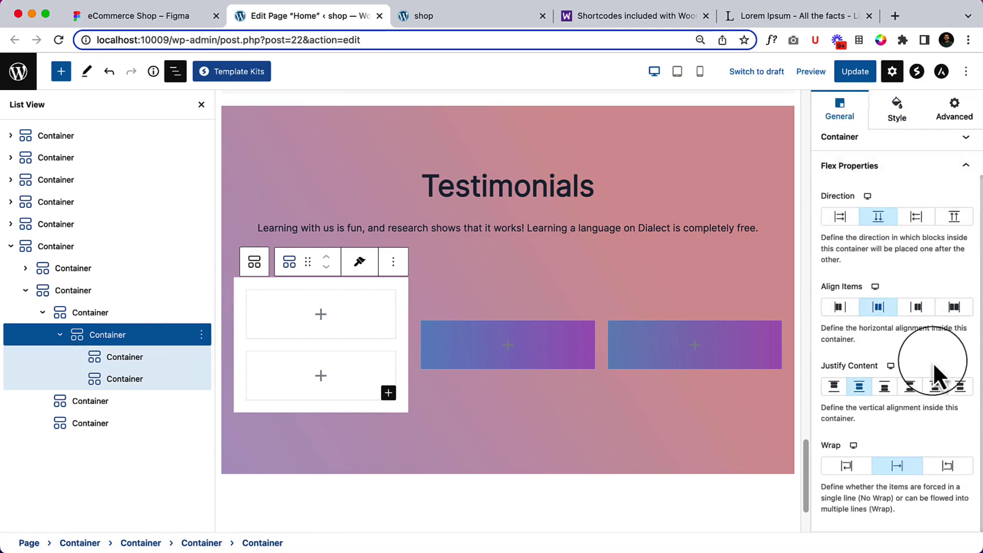
click(841, 217)
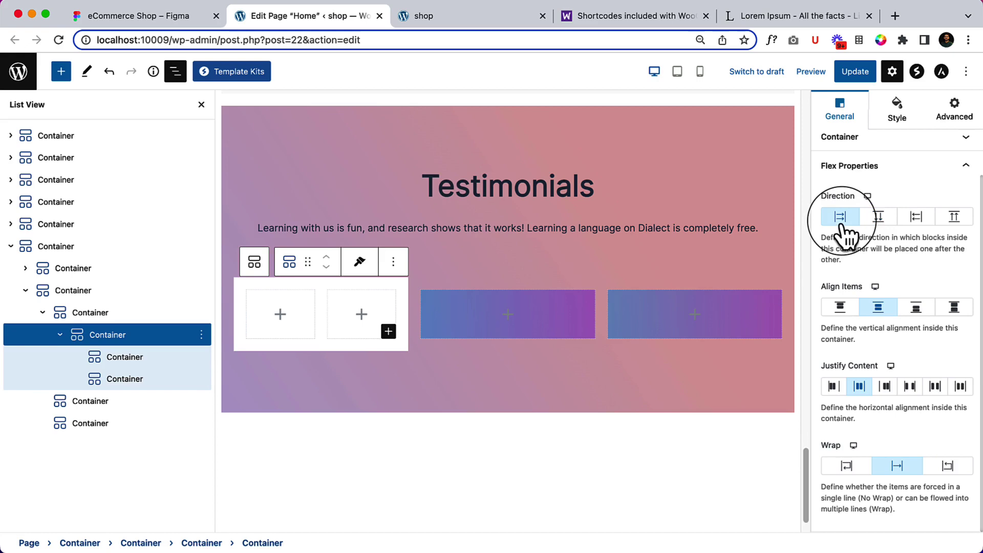
click(279, 315)
click(342, 464)
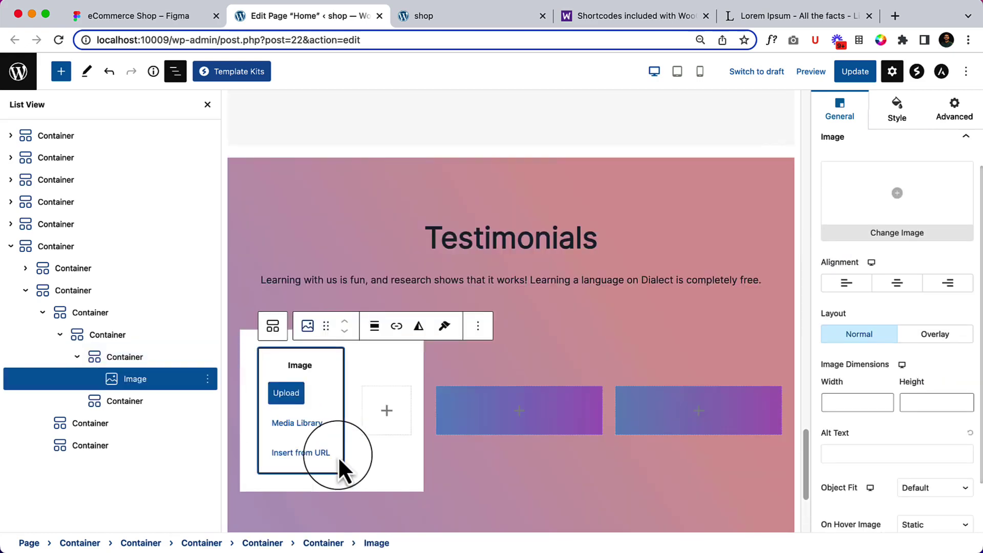
Insert the smiling woman photo from the Media Library into the Image block.
click(281, 328)
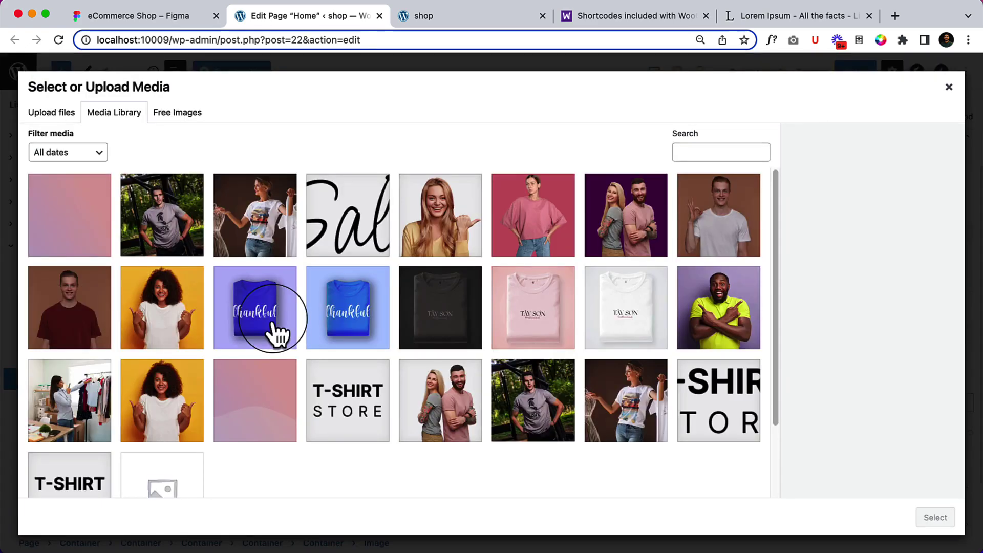
click(429, 252)
click(935, 518)
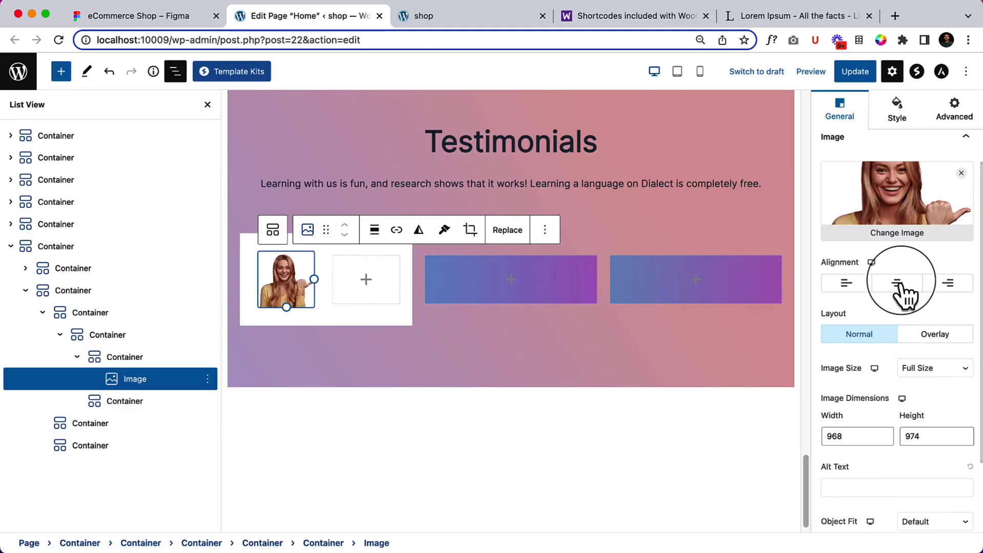
Mask the photo with a Circle mask shape.
scroll(904, 296, down, 3)
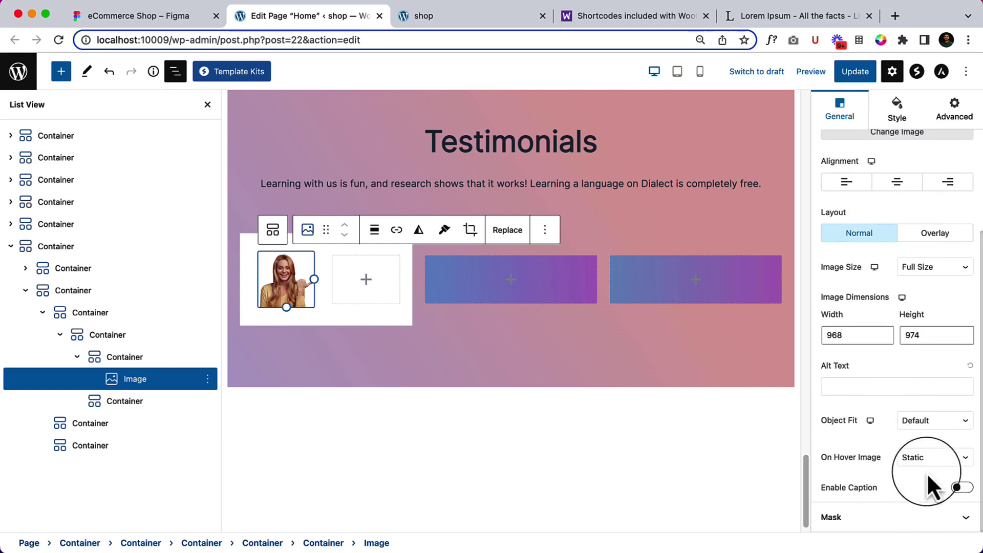
click(900, 527)
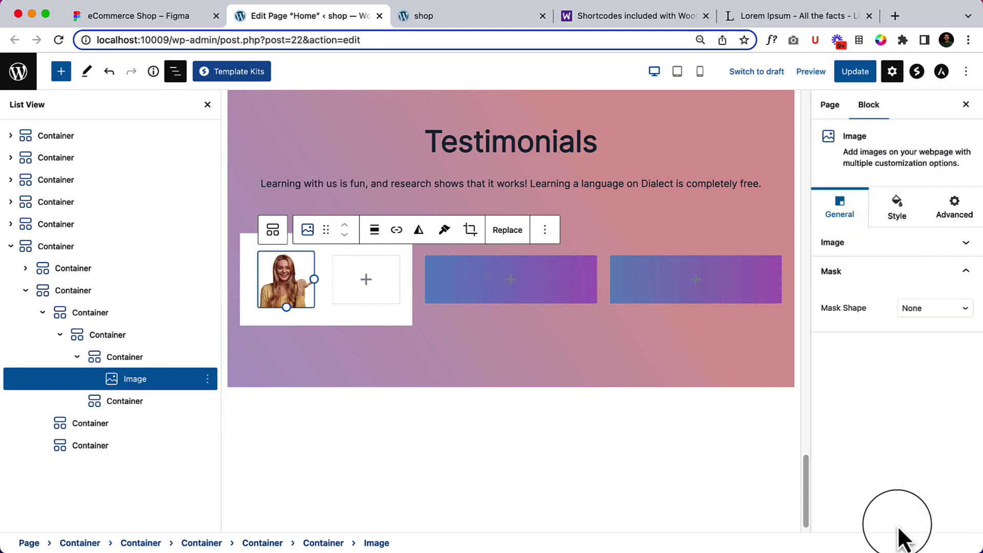
click(950, 316)
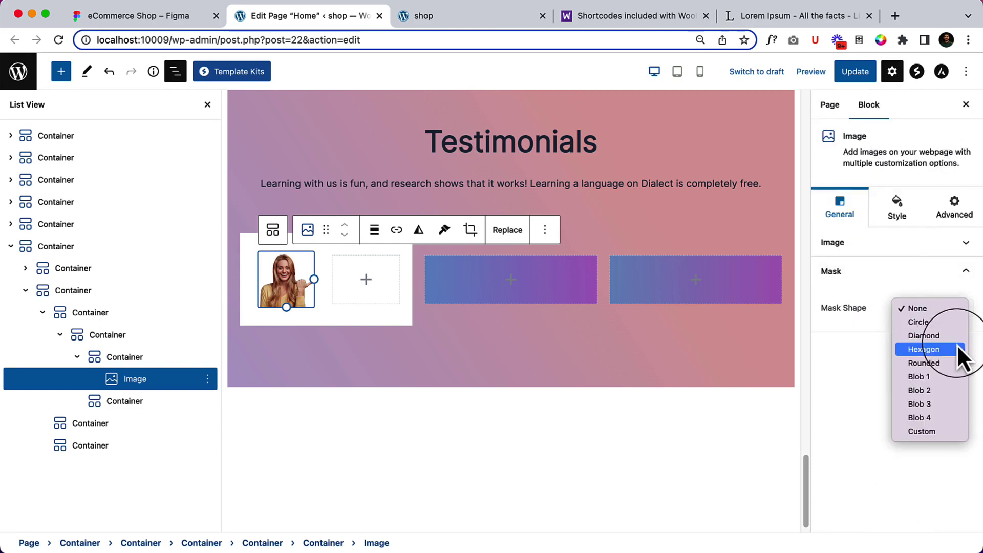
click(947, 326)
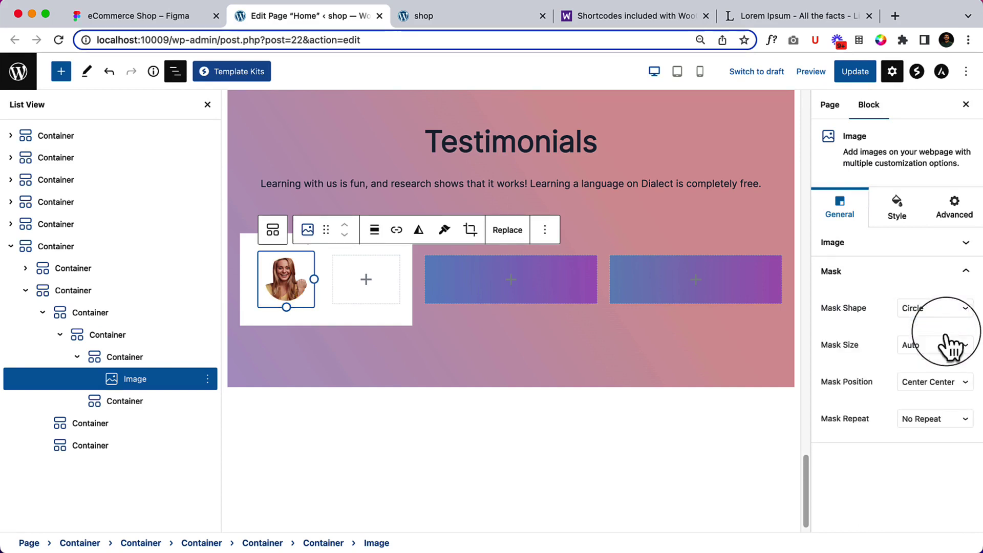
click(366, 280)
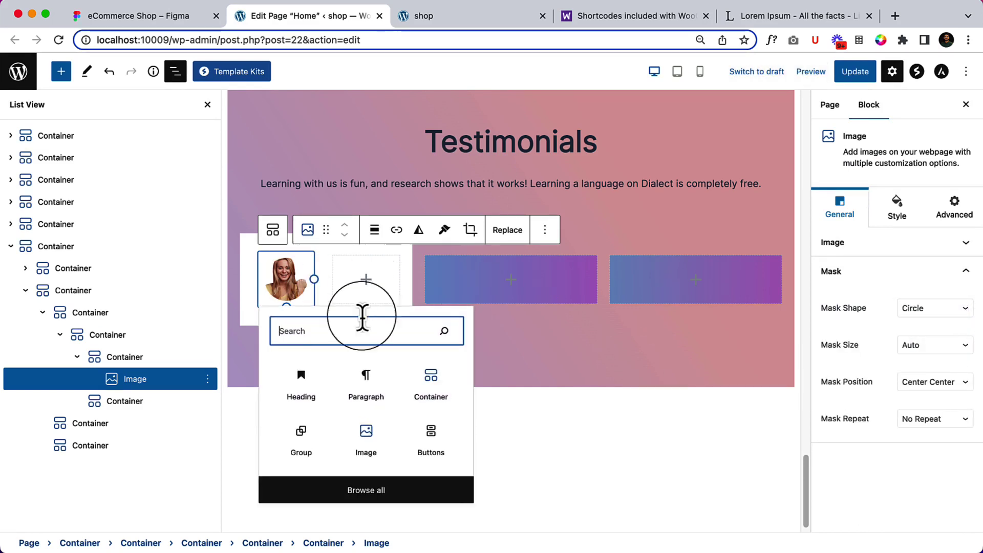
Add a heading with the reviewer's name pasted in beside the avatar.
click(368, 379)
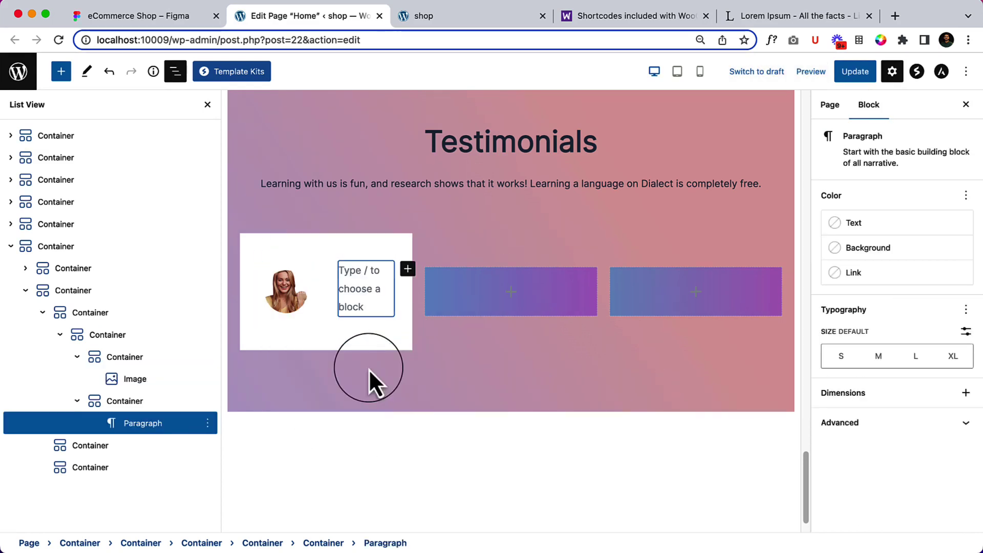
text(/he)
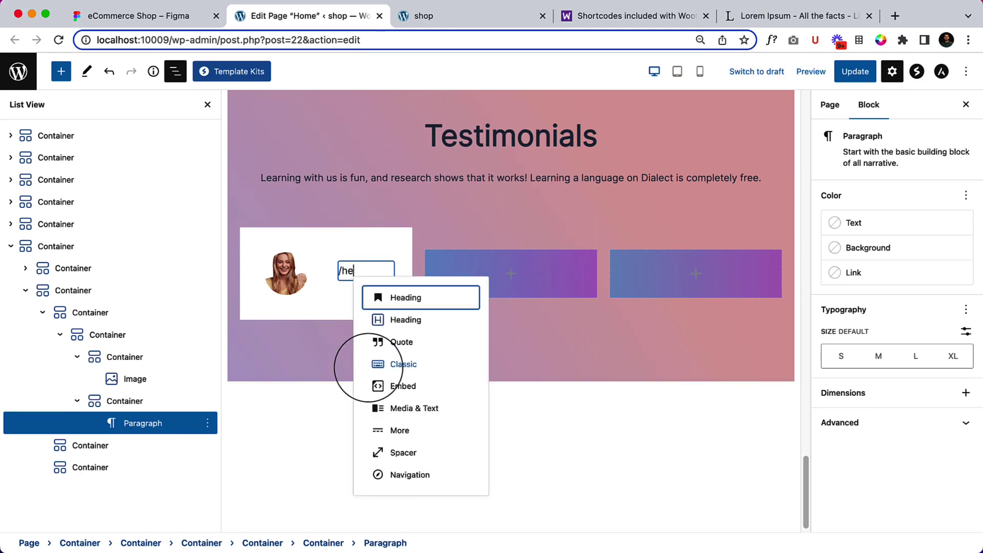
key(Return)
scroll(368, 369, down, 1)
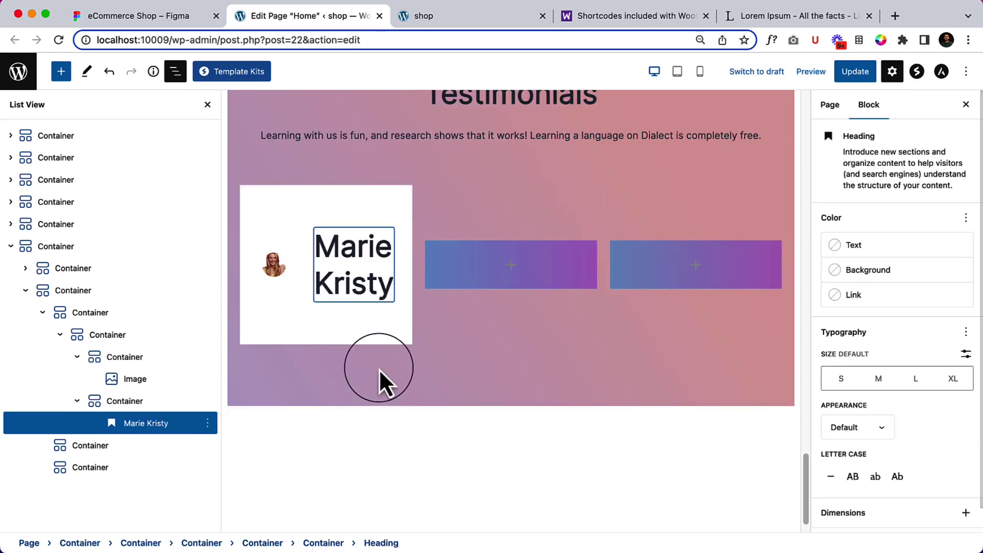
Paste the 'CEO and Founder Of Ali' role line from Figma below it and select both blocks.
key(Return)
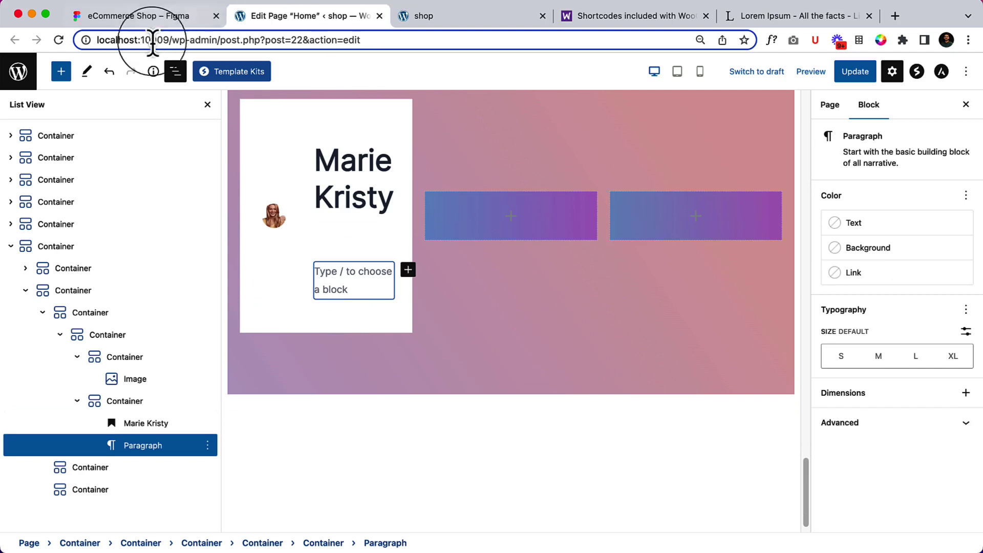
click(160, 18)
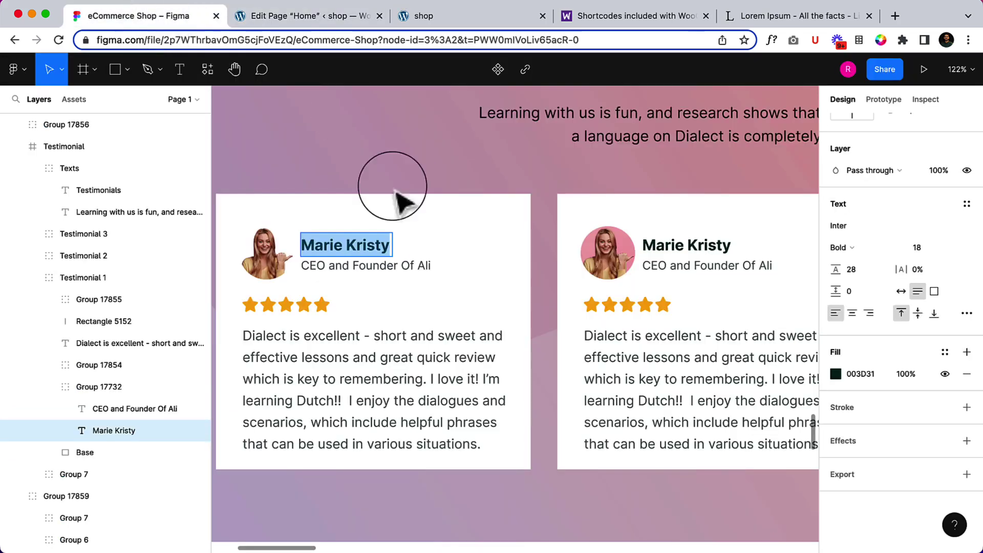
double_click(365, 267)
key(super+c)
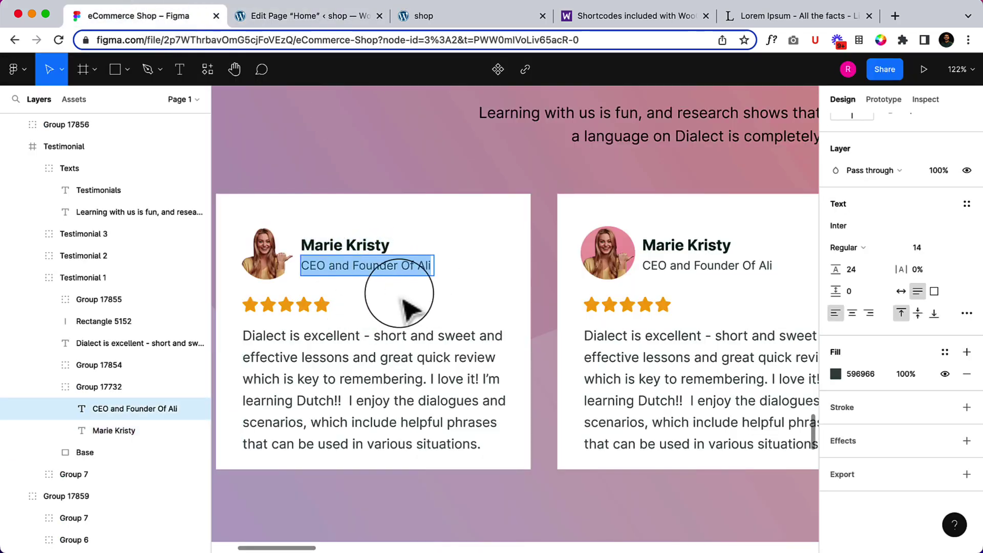
click(275, 13)
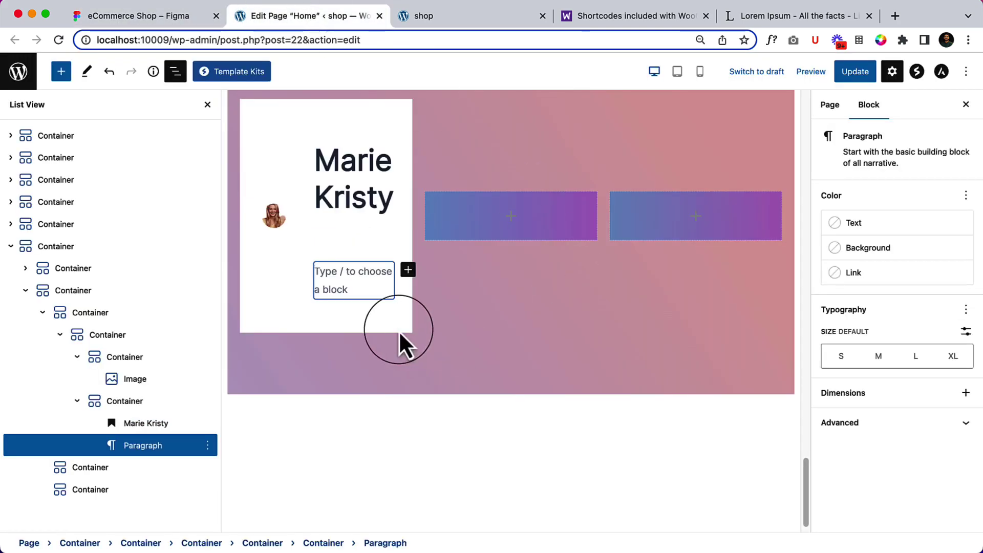
key(super+v)
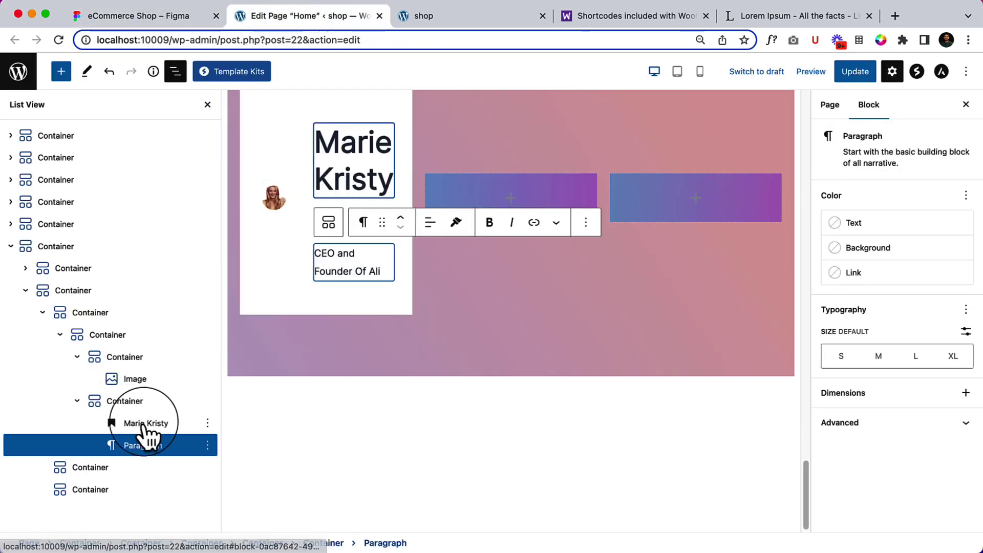
click(145, 425)
shift+click(143, 446)
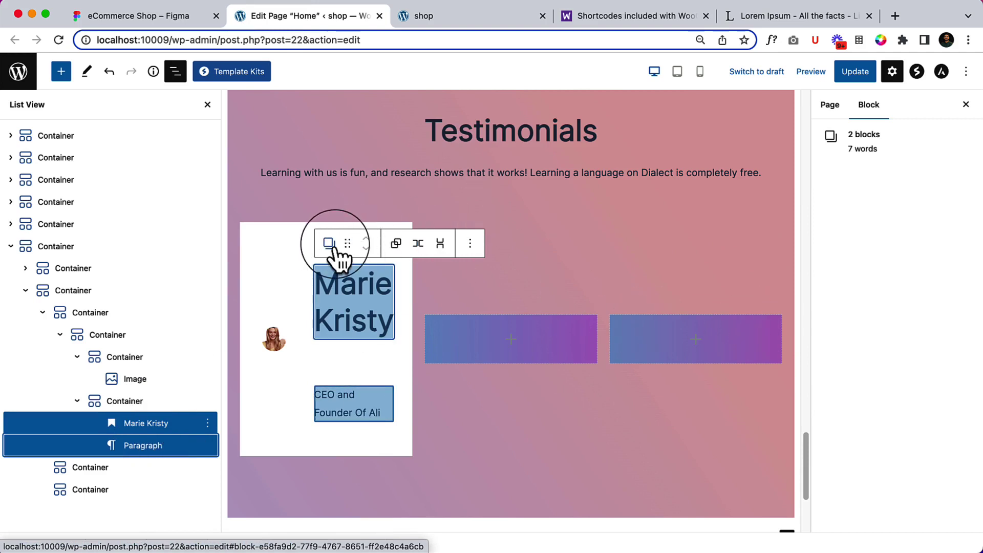
Group the name and role blocks, make the name an H5 heading, and select their container.
click(398, 245)
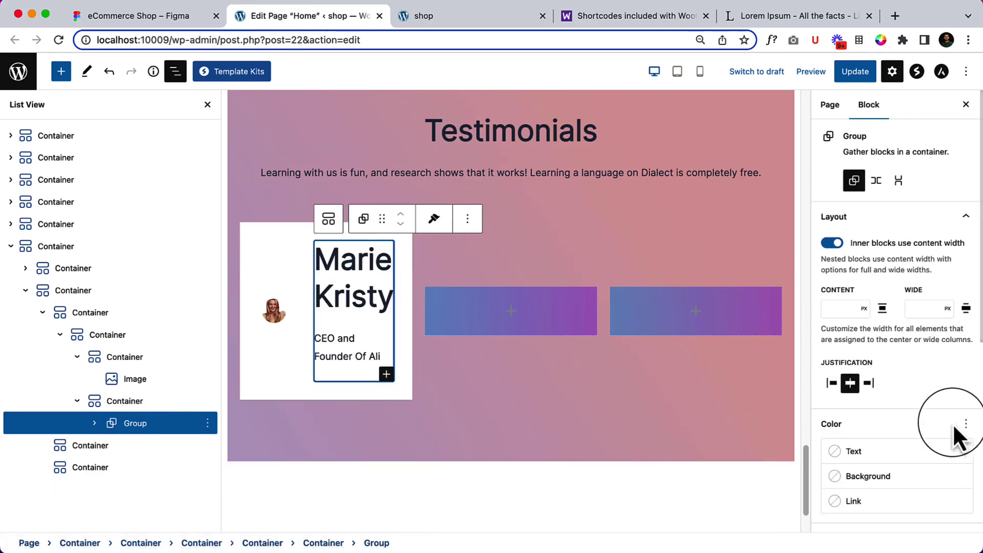
click(362, 245)
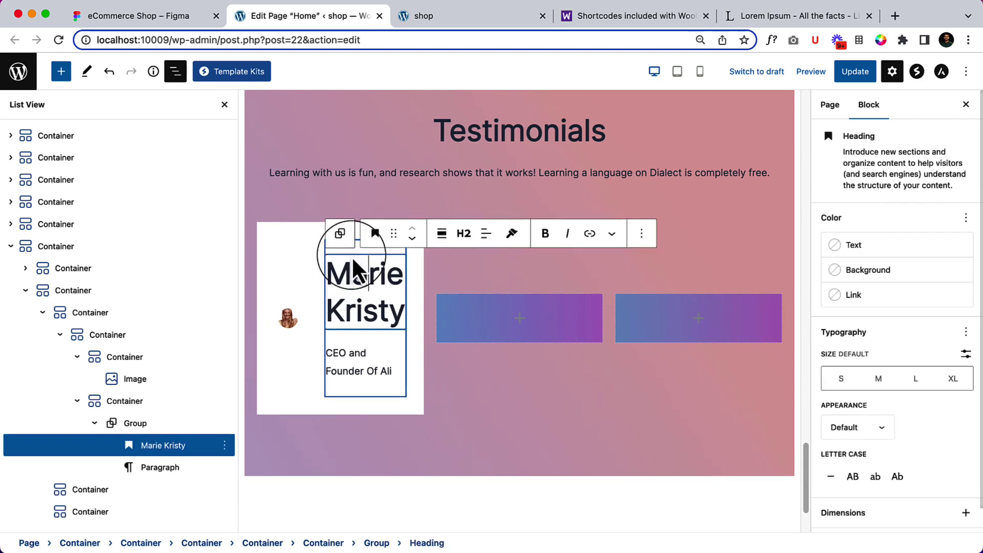
click(464, 234)
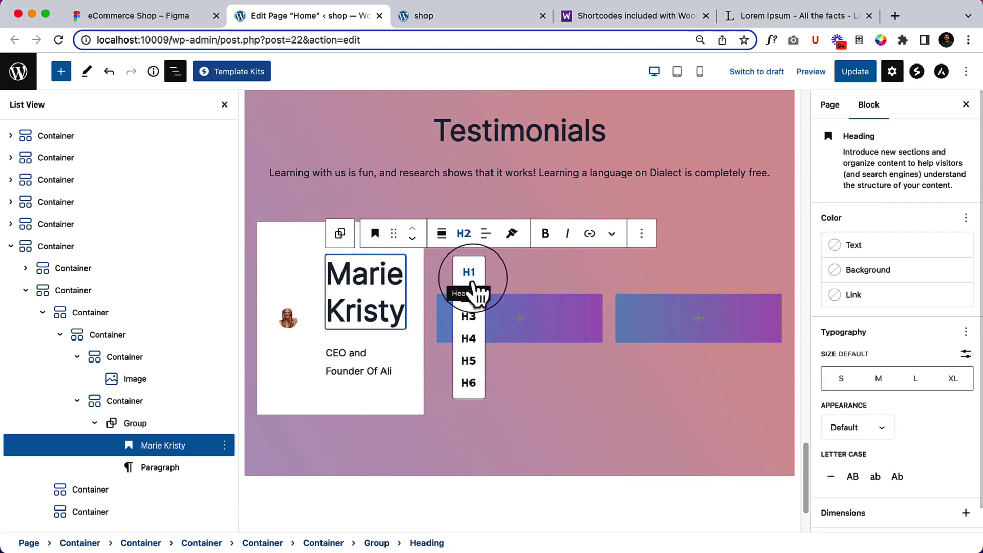
click(468, 360)
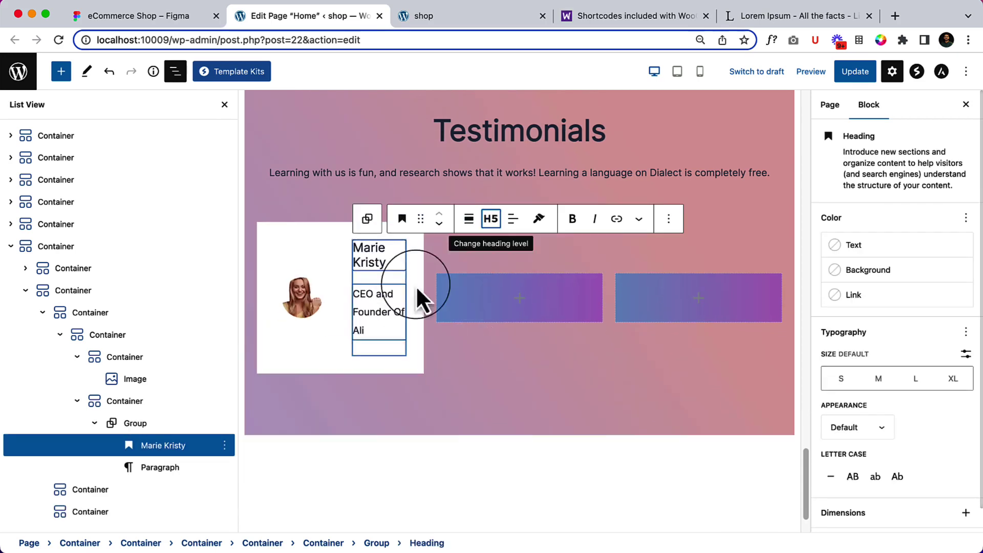
click(134, 402)
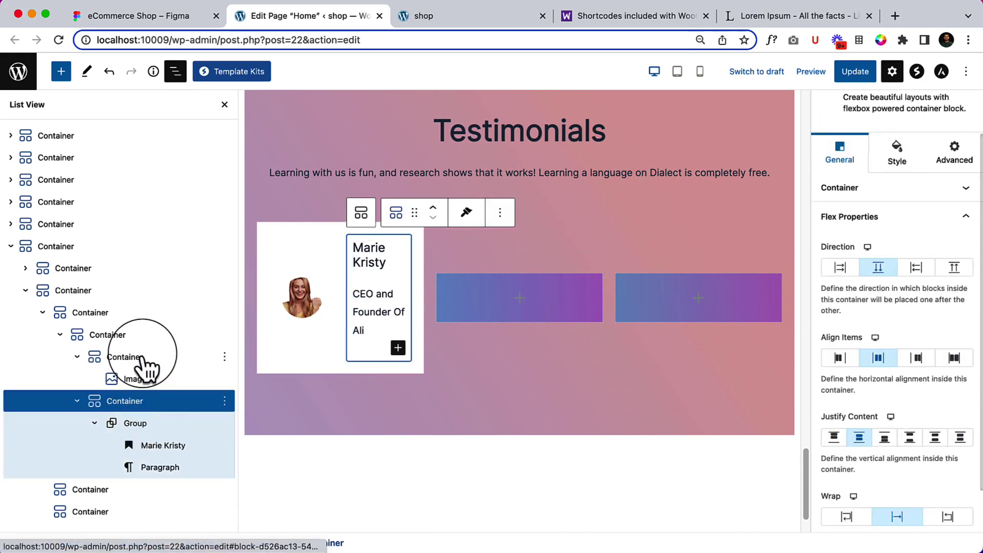
Set the avatar container's custom width to 106 px so name and role fit beside the photo.
click(145, 358)
click(879, 173)
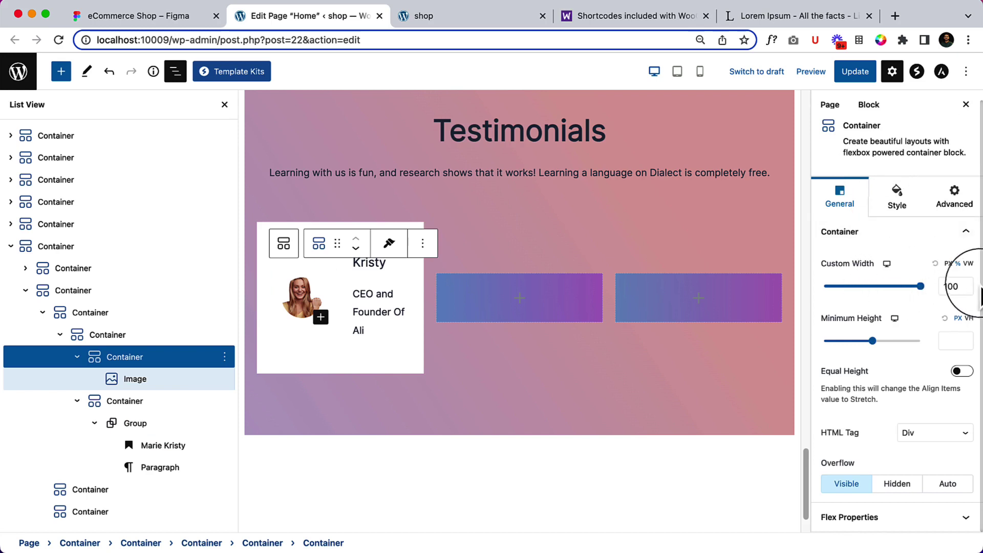
click(949, 264)
mouse_move(830, 289)
mouse_down()
mouse_move(877, 298)
mouse_move(832, 307)
mouse_up()
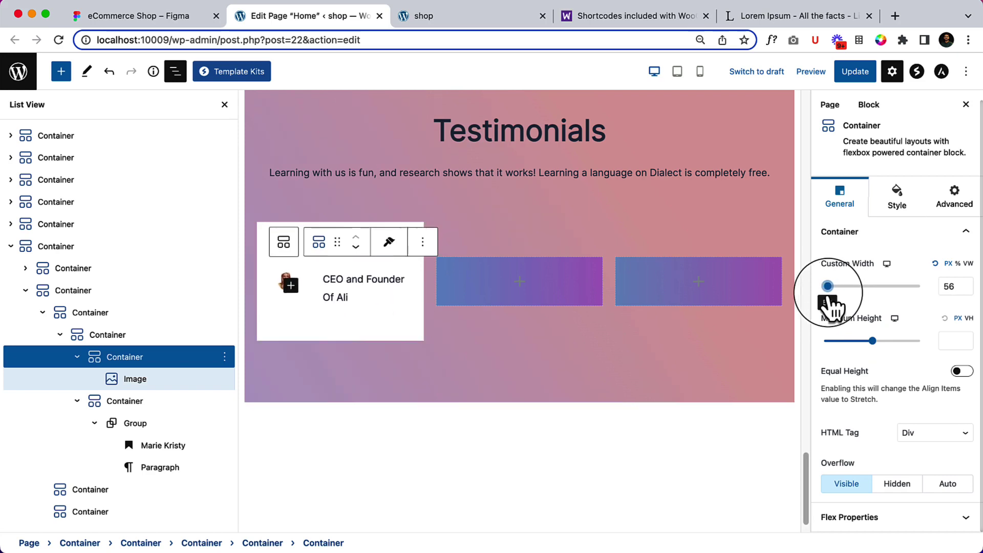
click(156, 398)
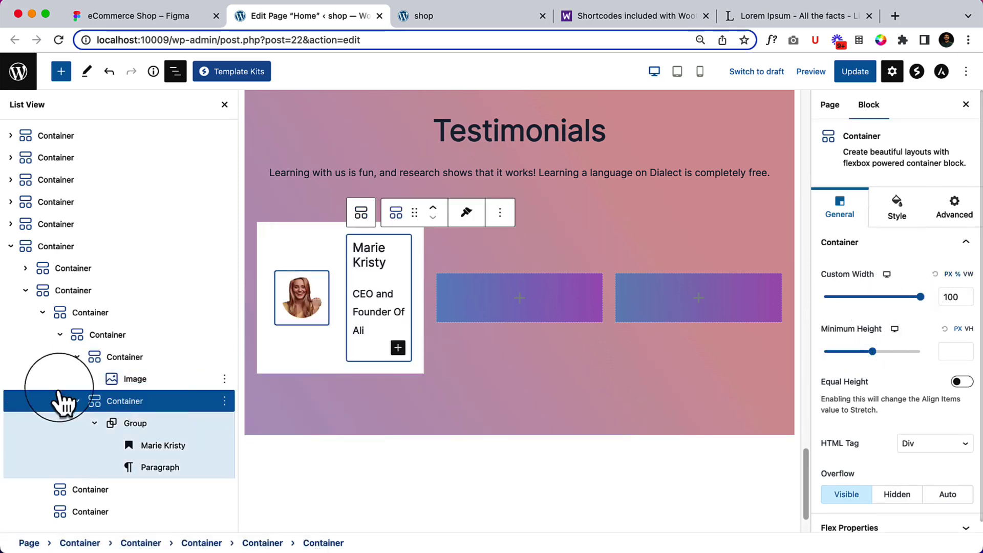
click(134, 359)
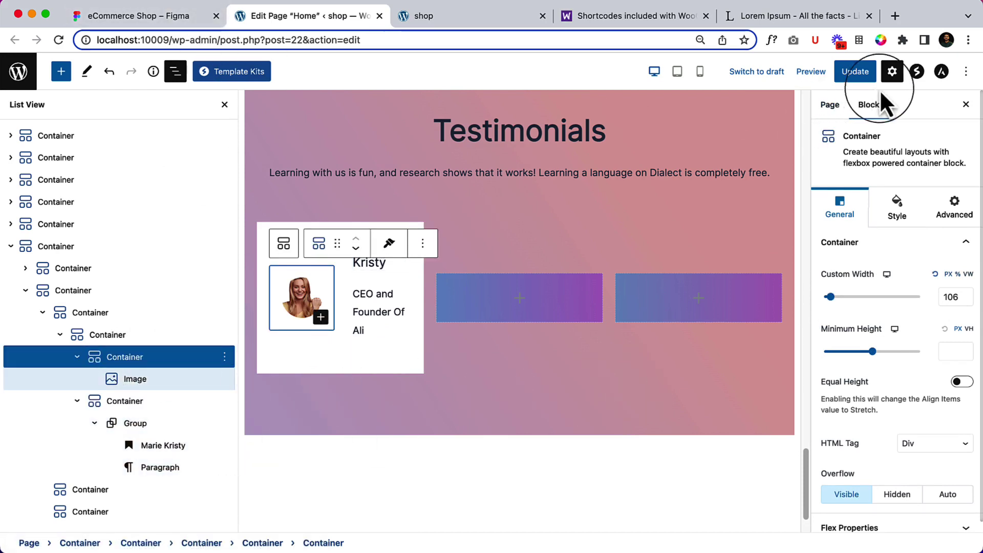
click(175, 71)
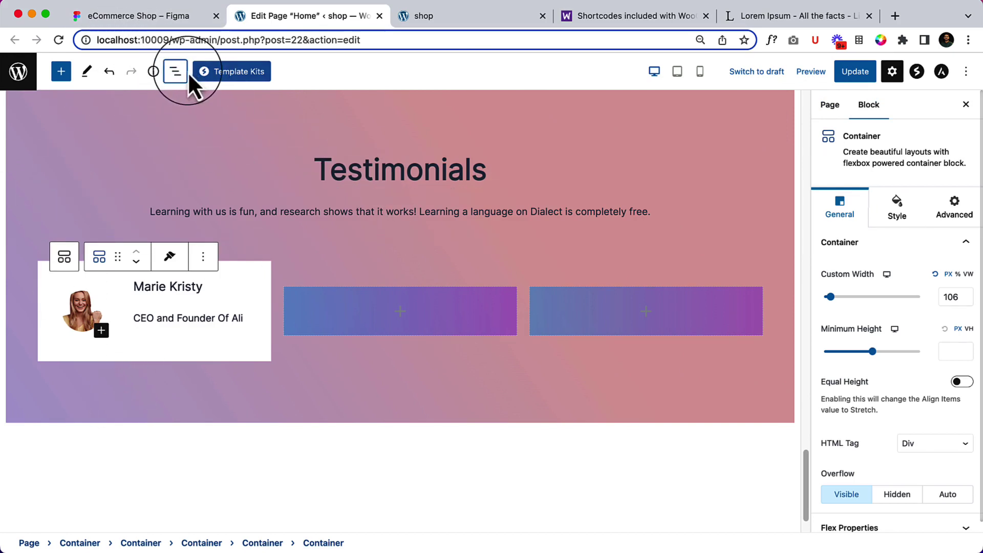
Reset the avatar container's custom width to its default 100 and expand the card's Flex Properties.
click(175, 72)
click(132, 337)
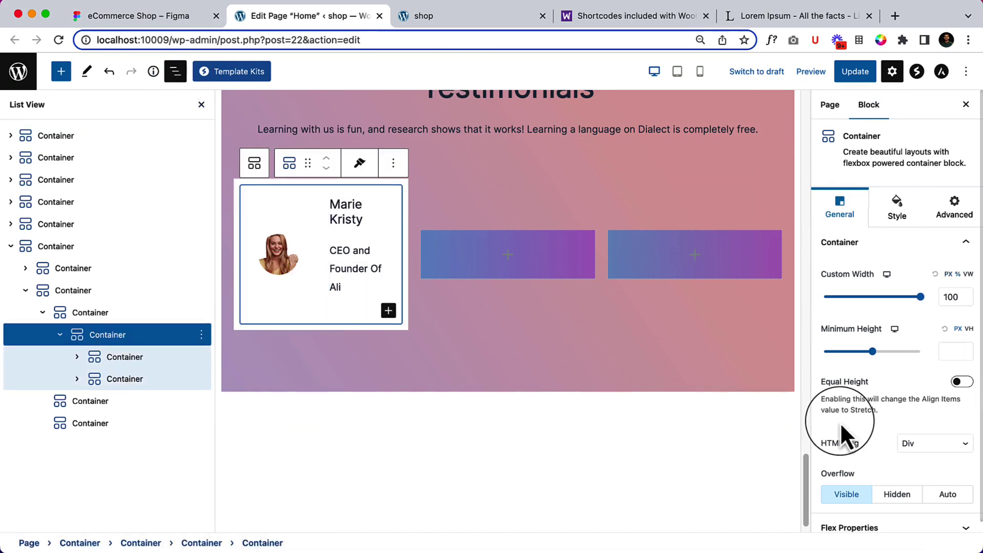
click(150, 357)
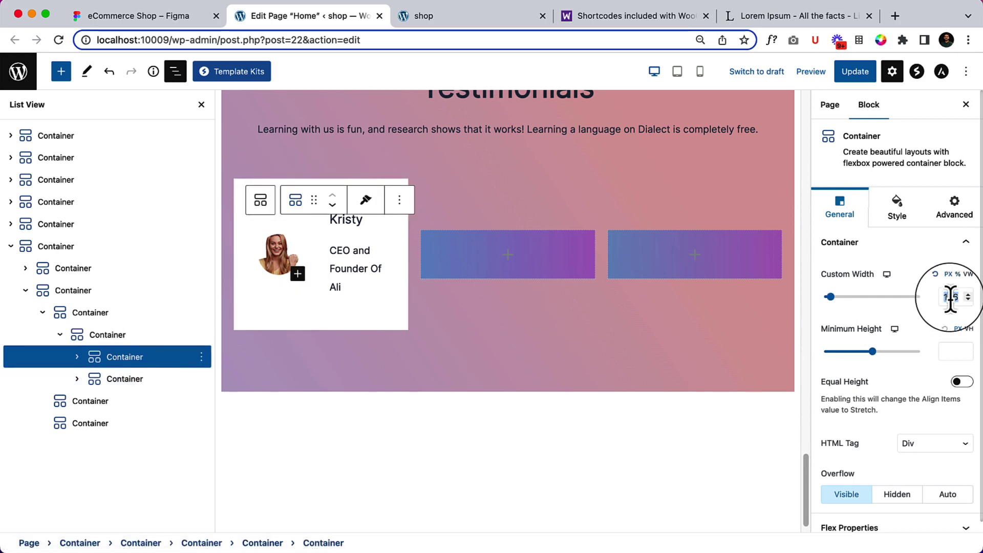
click(936, 274)
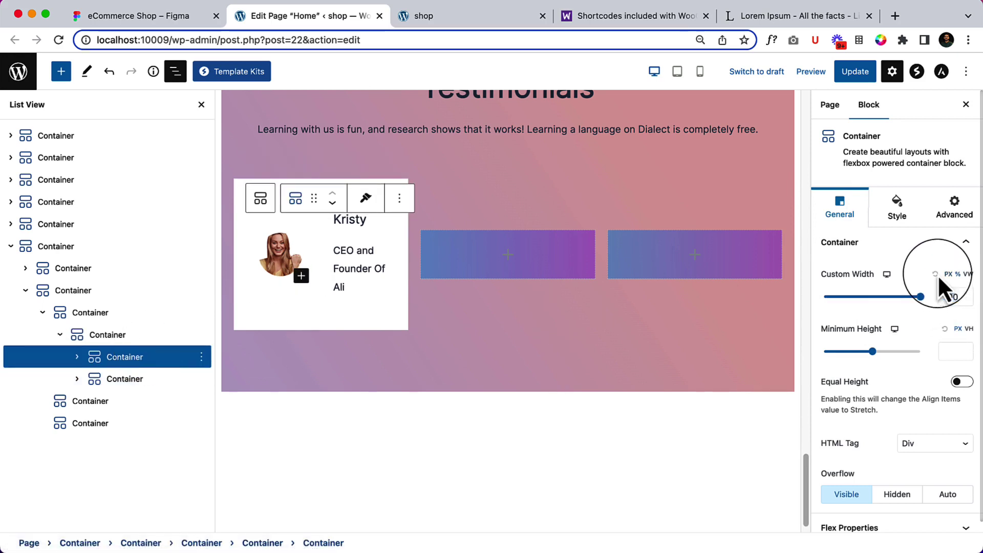
click(132, 339)
scroll(830, 402, down, 1)
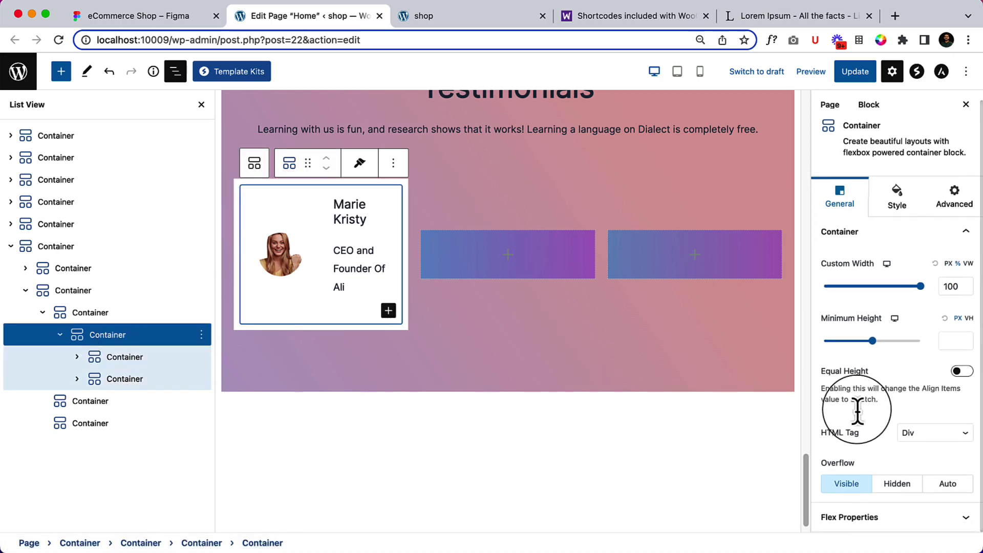
click(842, 518)
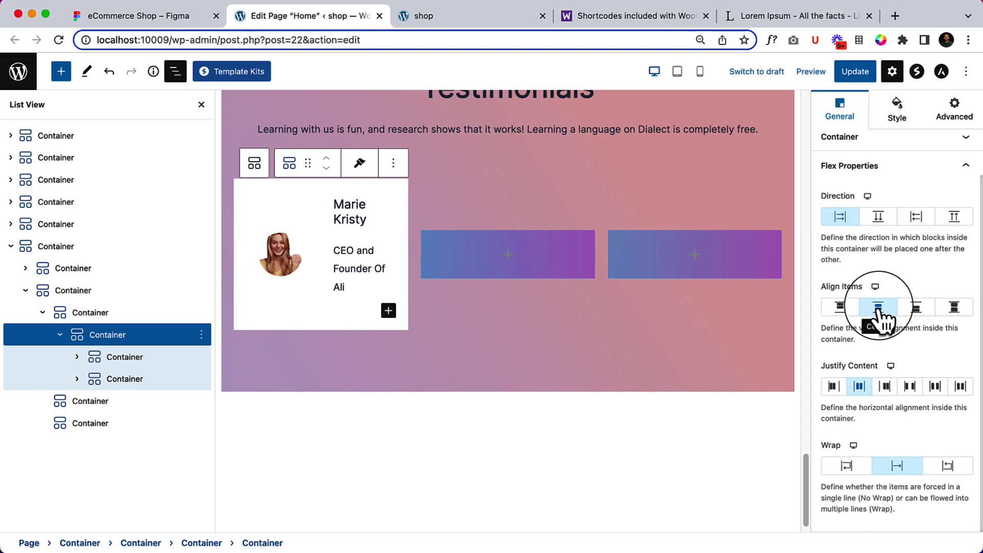
click(175, 72)
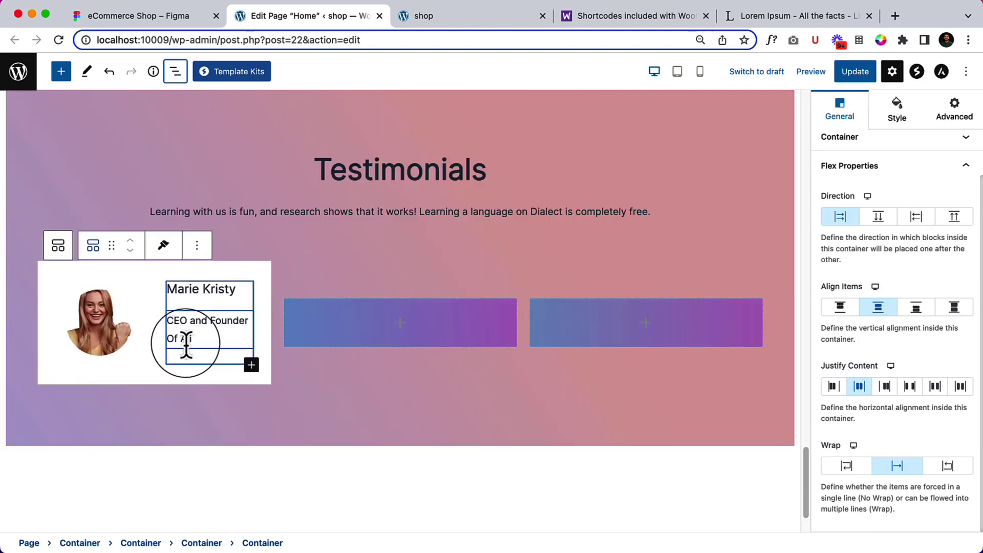
Change the testimonial name heading to heading level H4.
click(186, 295)
click(304, 272)
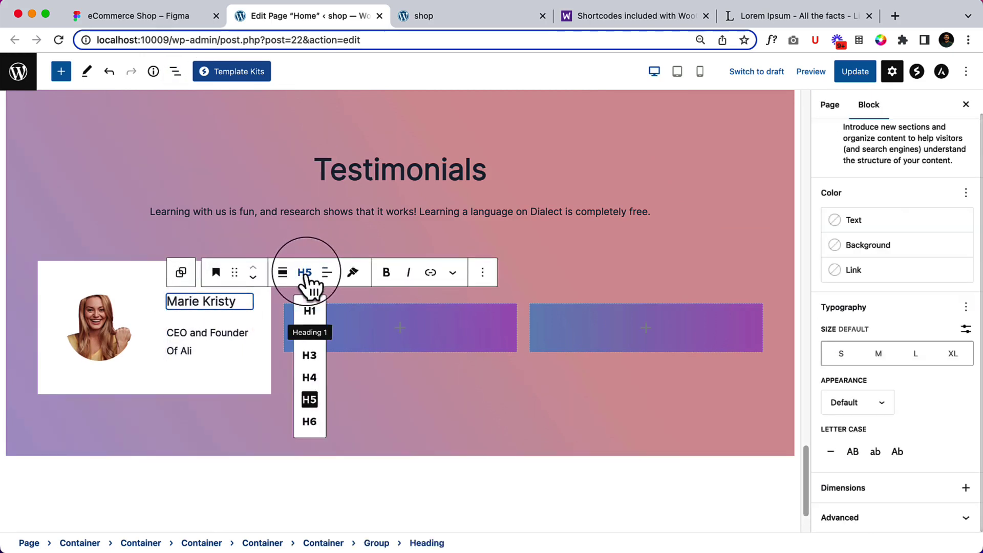
click(310, 379)
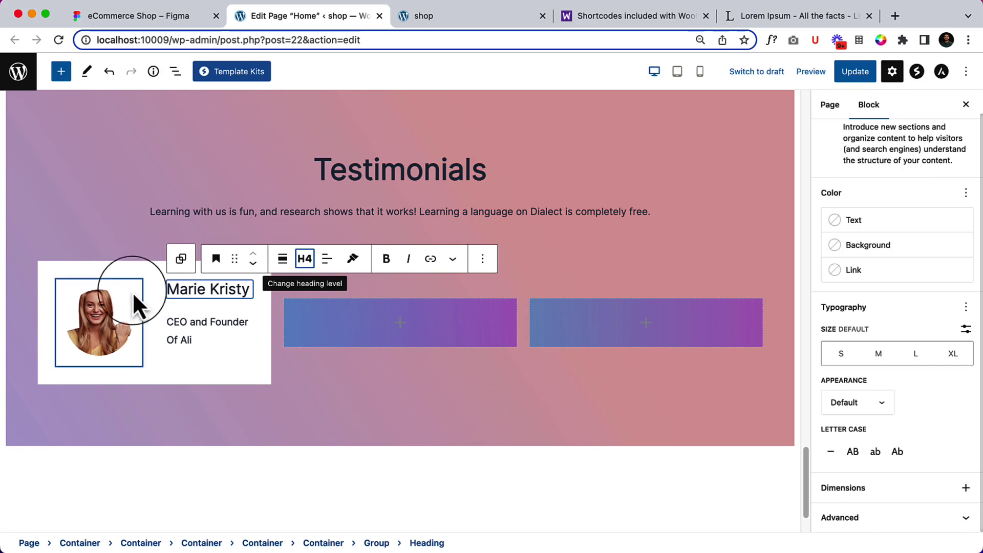
Resize the circular avatar image with its handle so it fills its column.
click(137, 313)
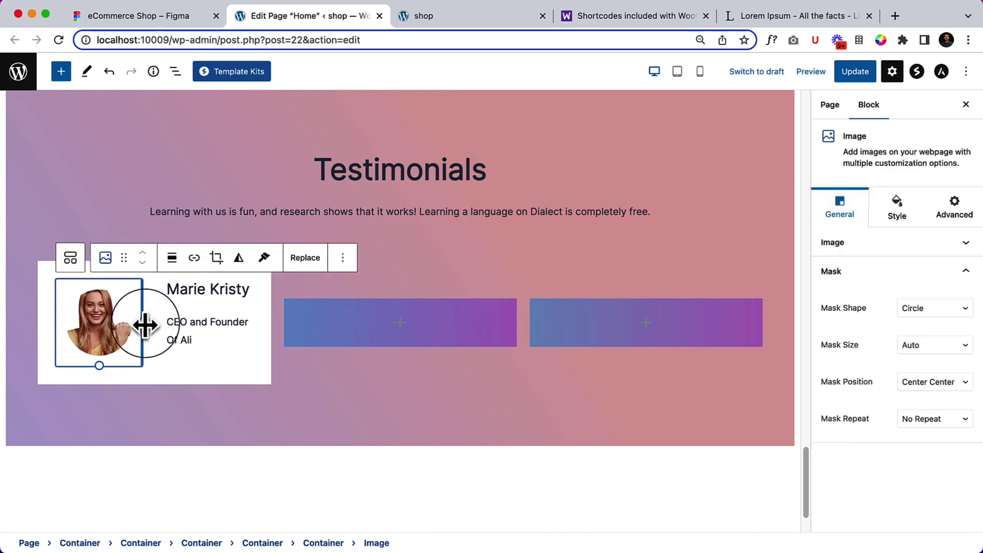
drag(144, 325, 67, 323)
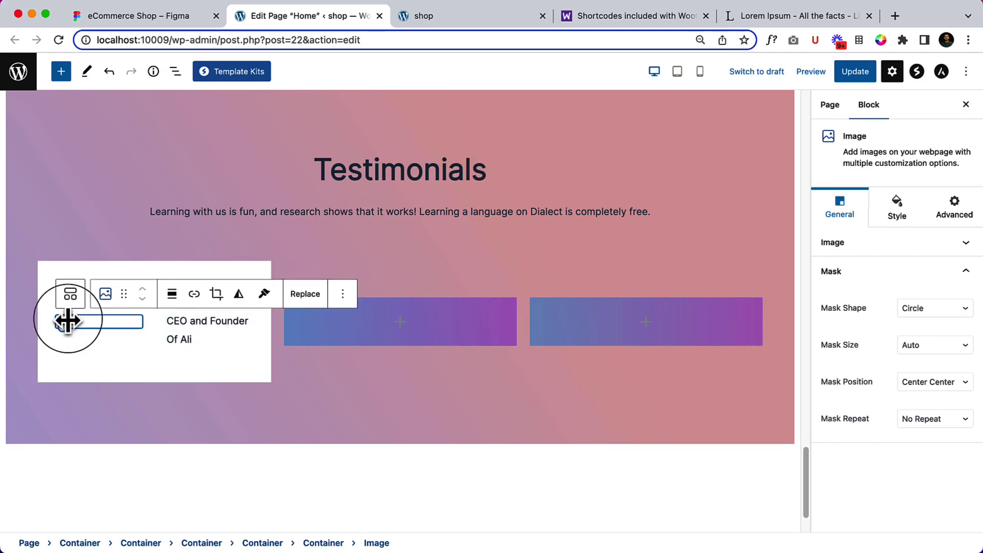
click(75, 295)
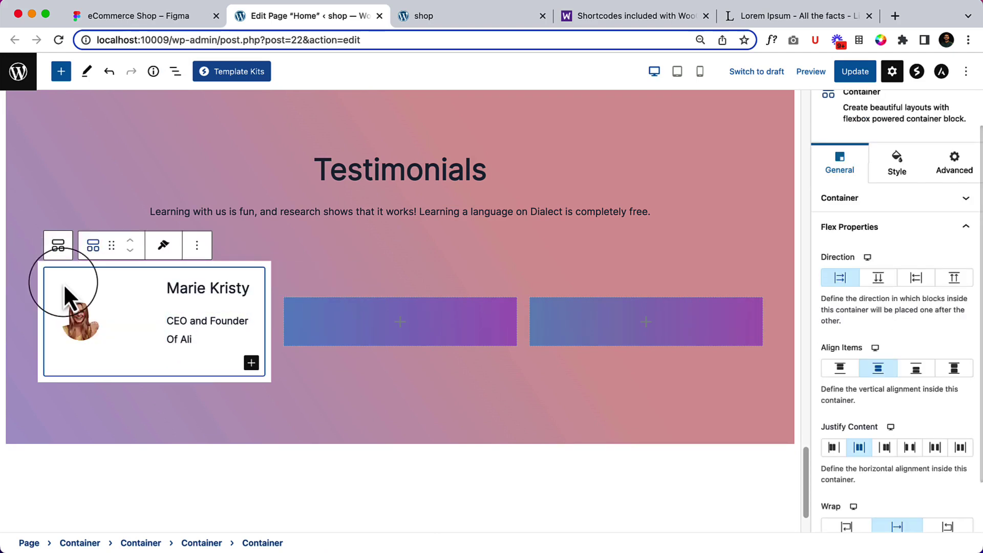
click(84, 336)
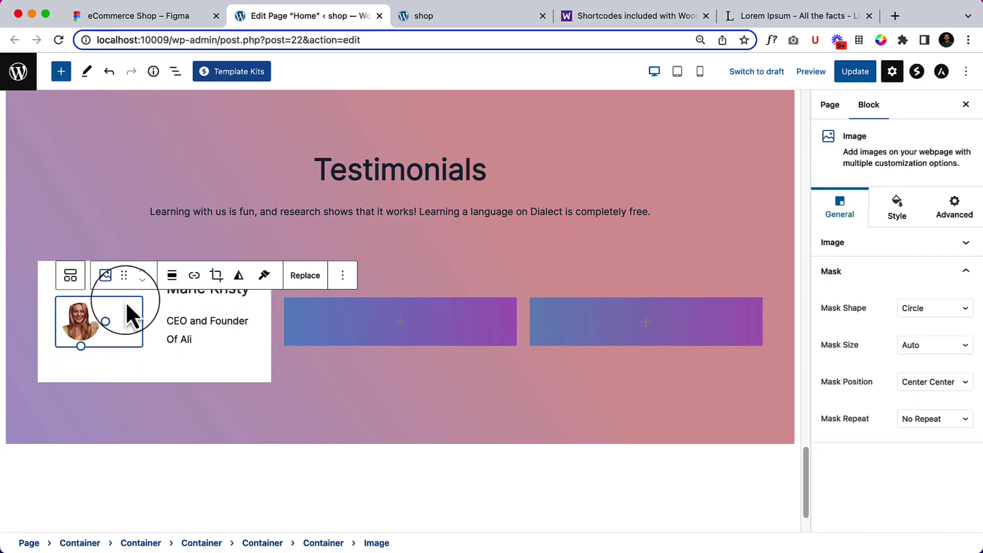
drag(105, 321, 142, 322)
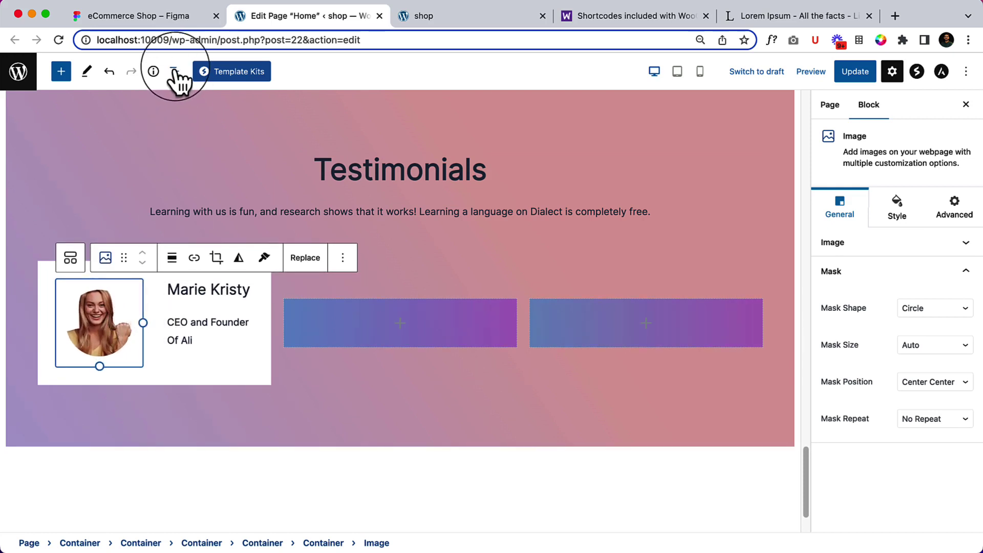
click(175, 71)
click(128, 357)
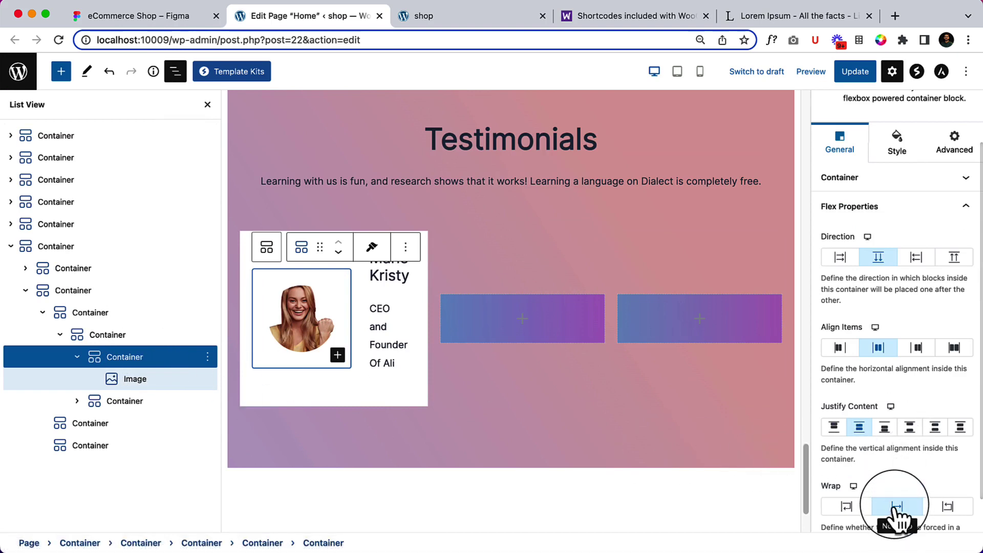
In List View, expand the card's nested containers to reach the avatar and name/role columns.
click(329, 317)
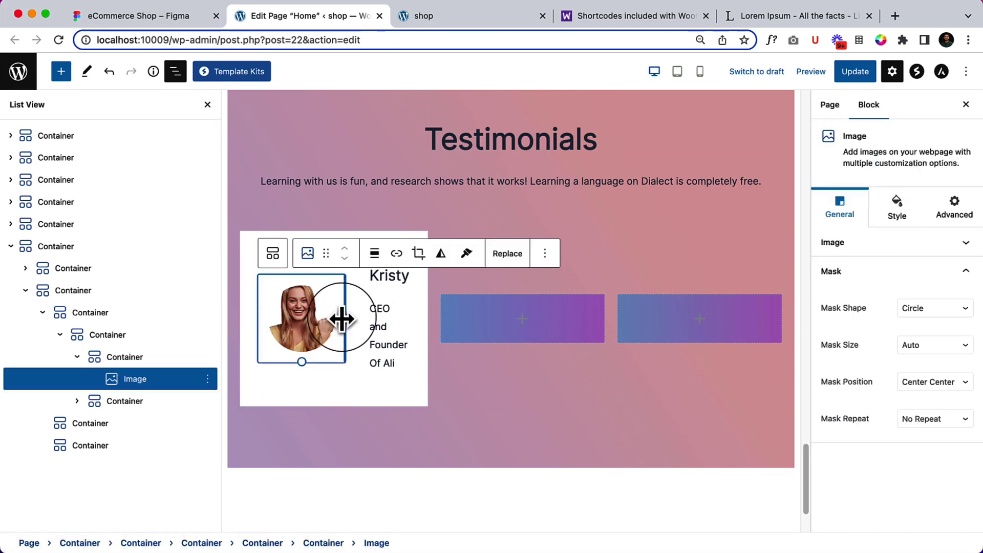
click(880, 245)
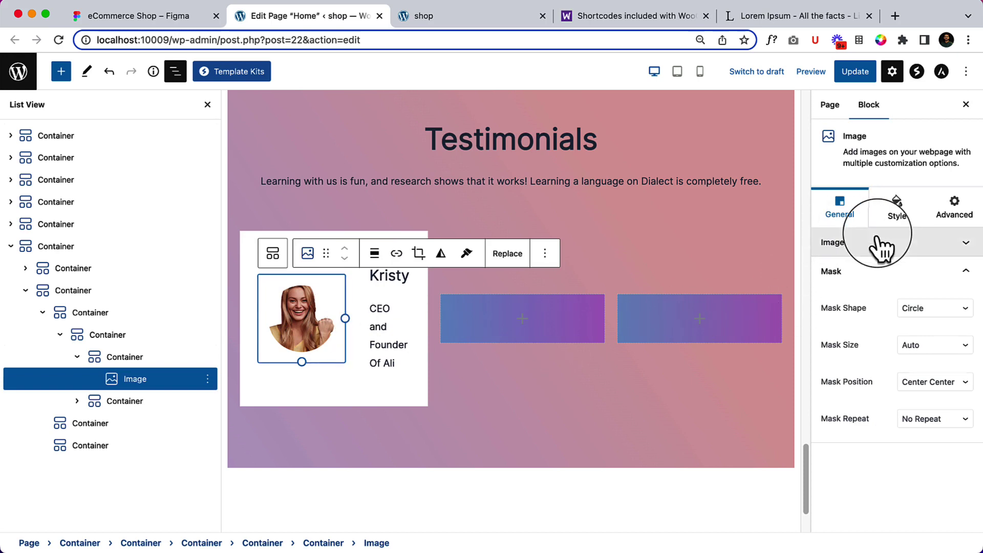
scroll(879, 241, down, 2)
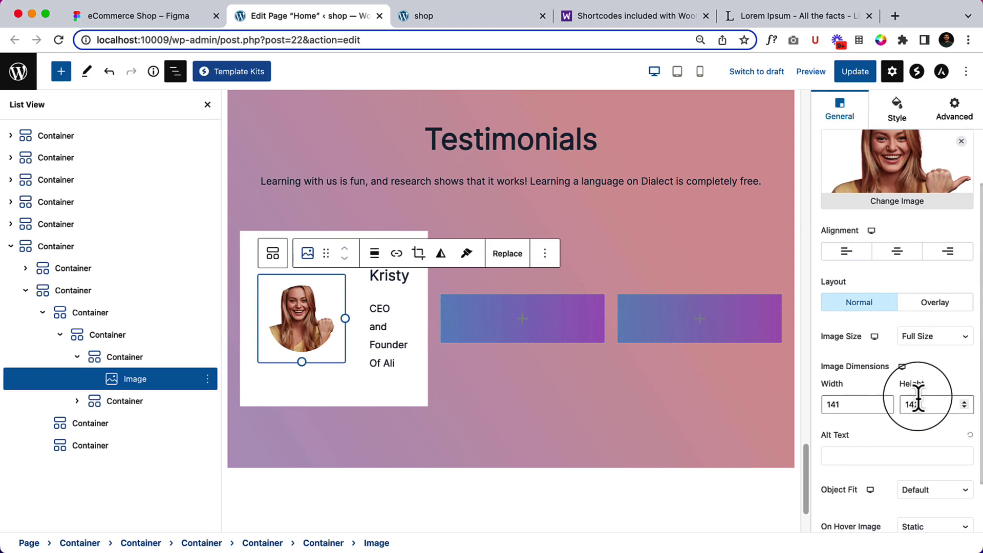
click(126, 336)
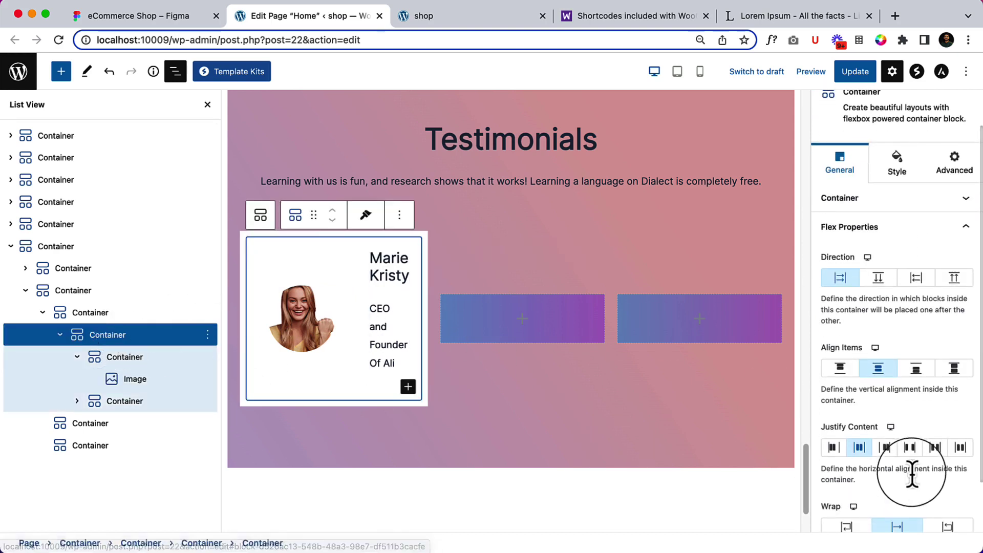
click(124, 358)
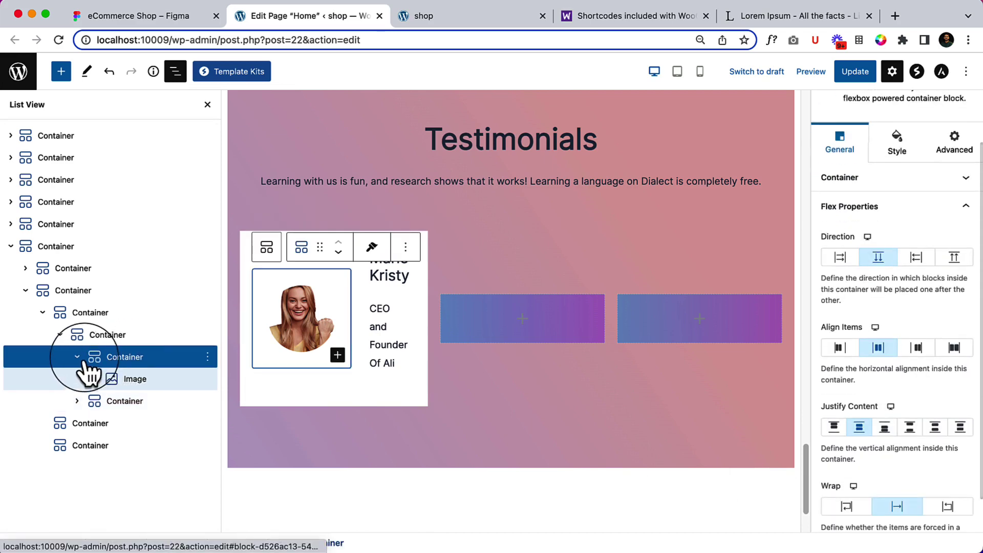
click(78, 357)
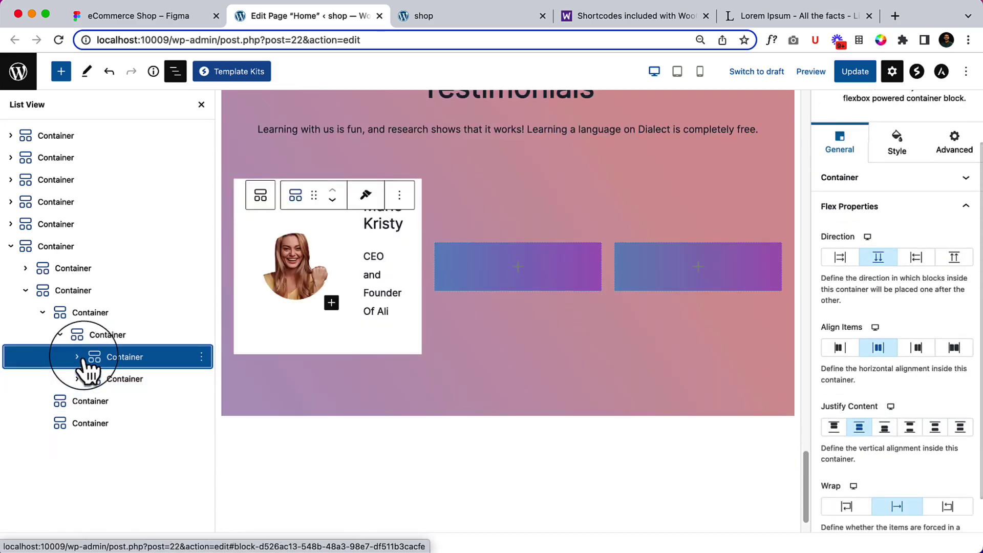
click(145, 385)
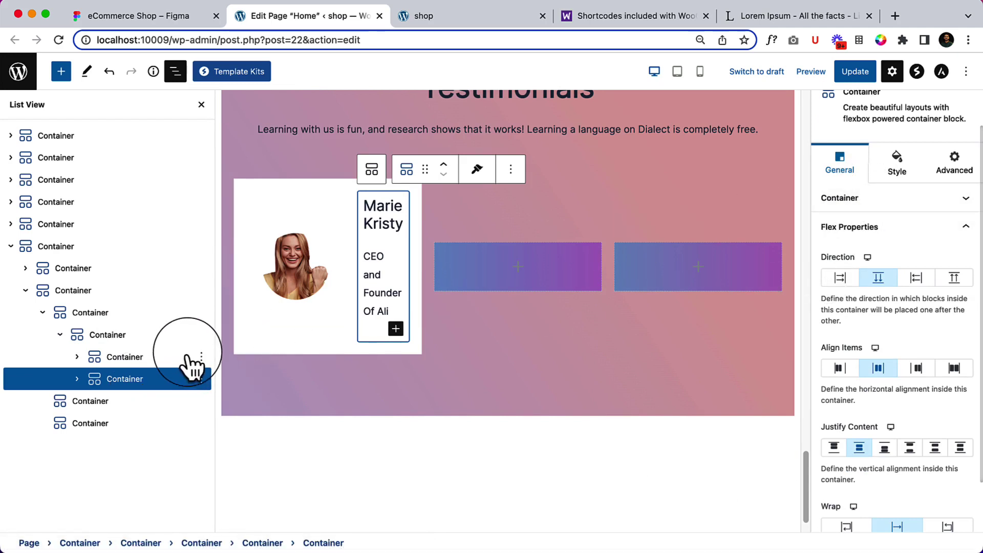
click(95, 330)
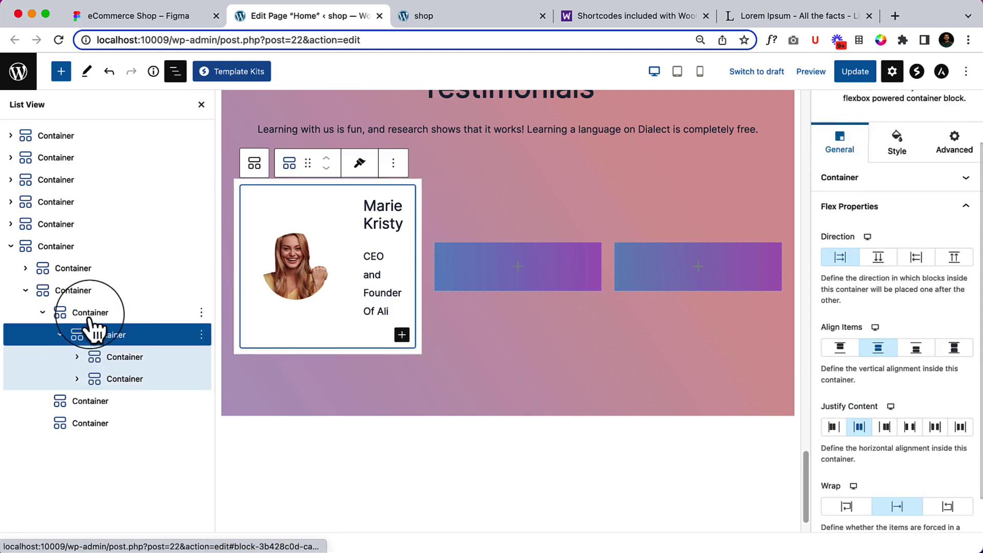
click(60, 334)
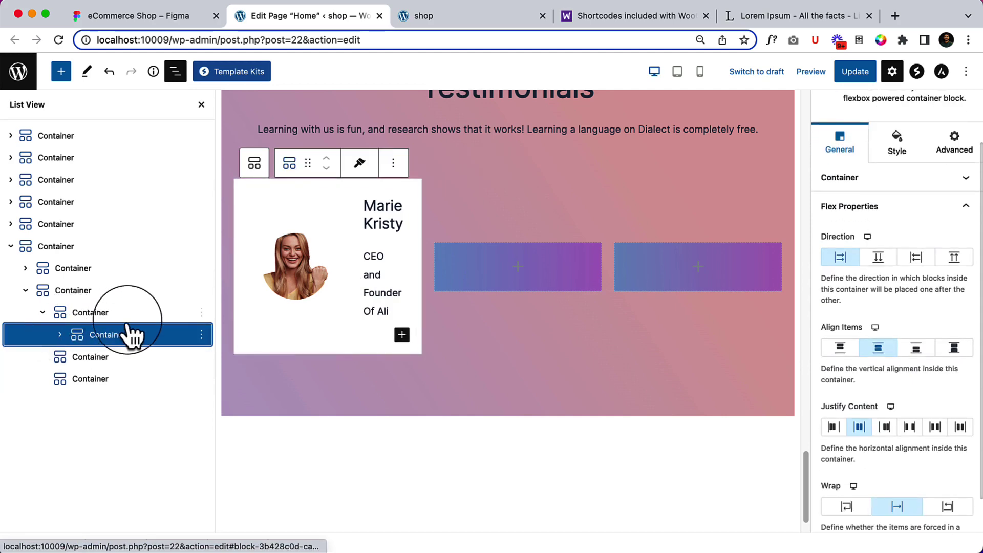
click(97, 313)
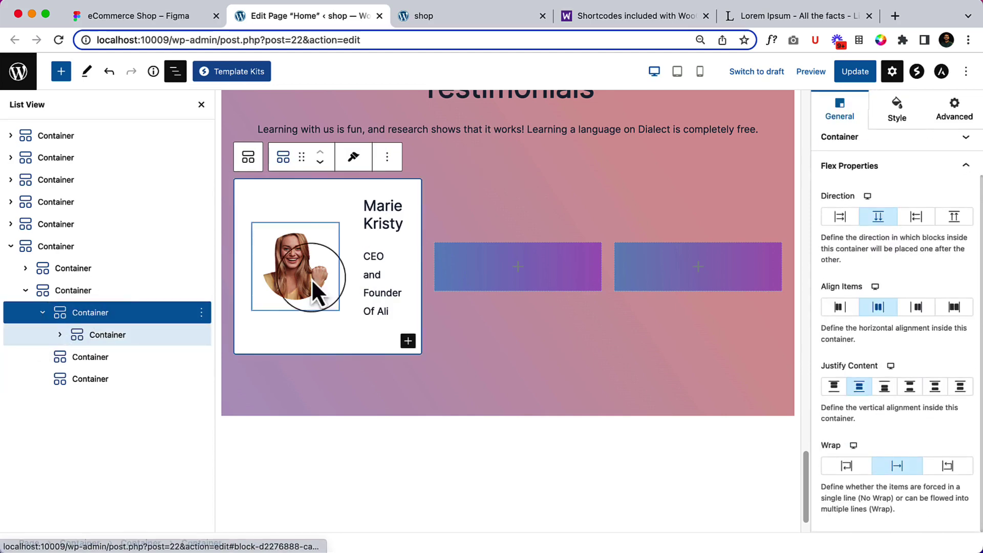
click(98, 333)
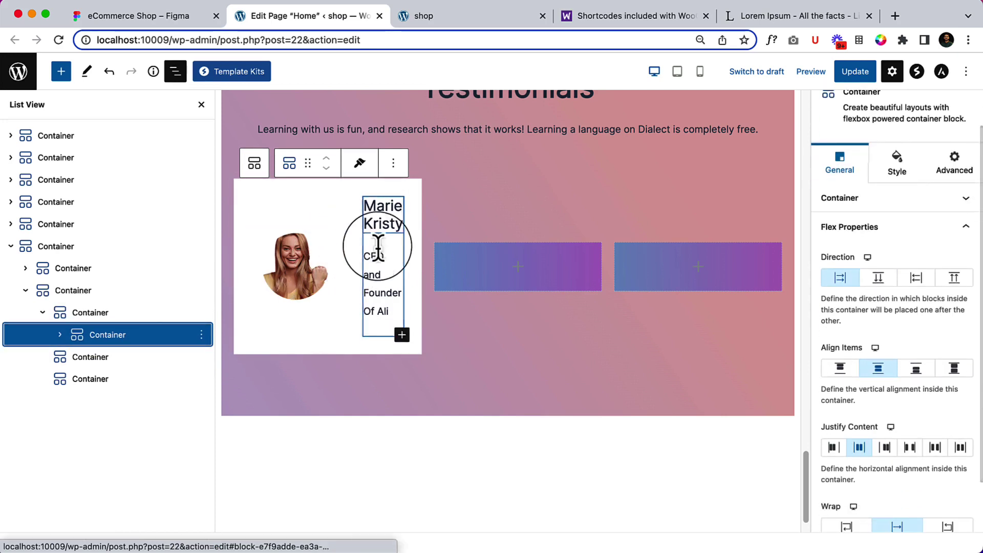
click(60, 335)
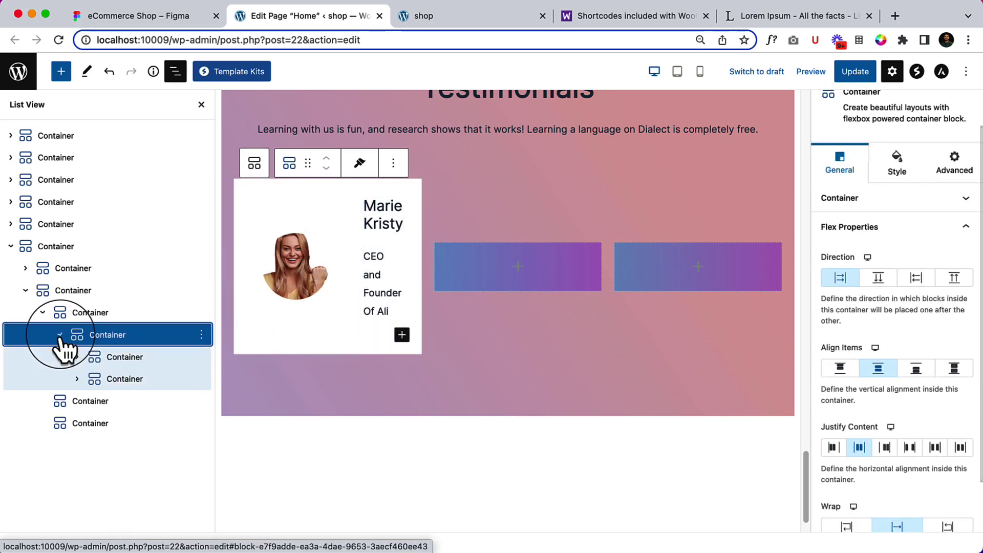
click(110, 357)
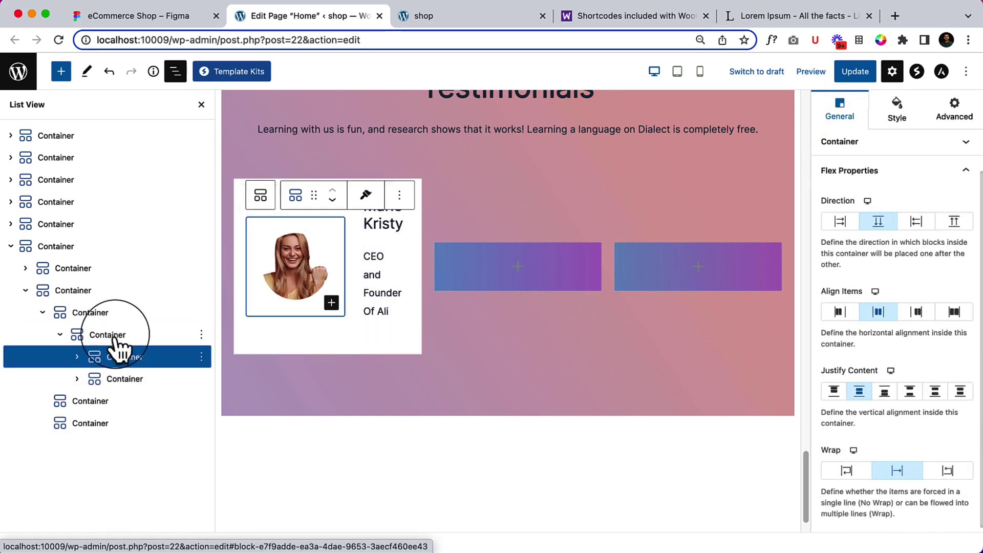
Set the name and role column's Custom Width to 100%.
click(840, 142)
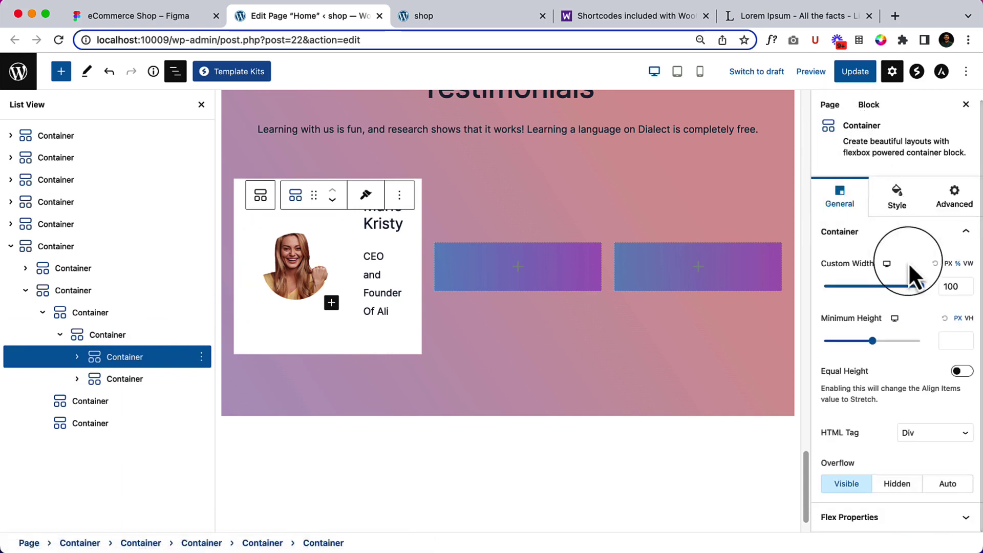
click(950, 265)
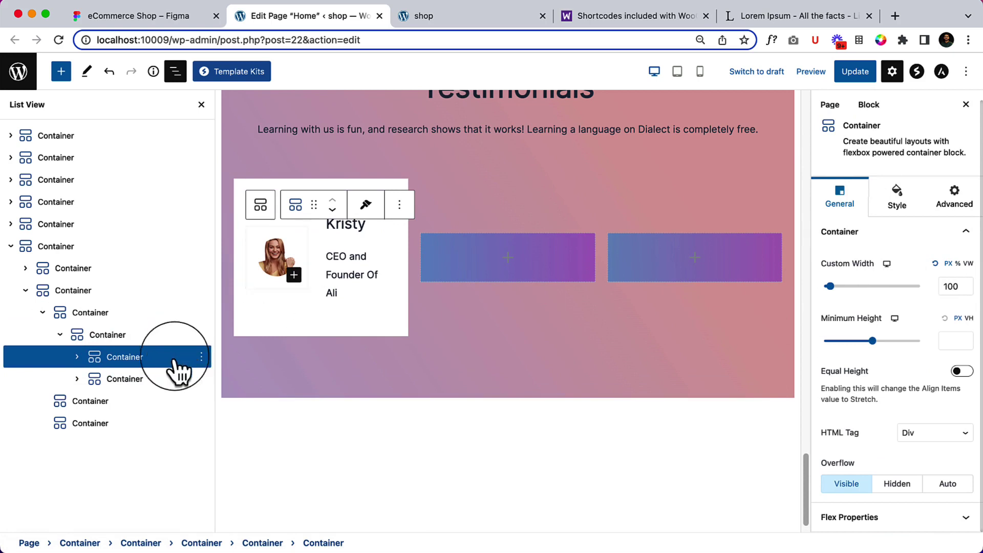
click(134, 382)
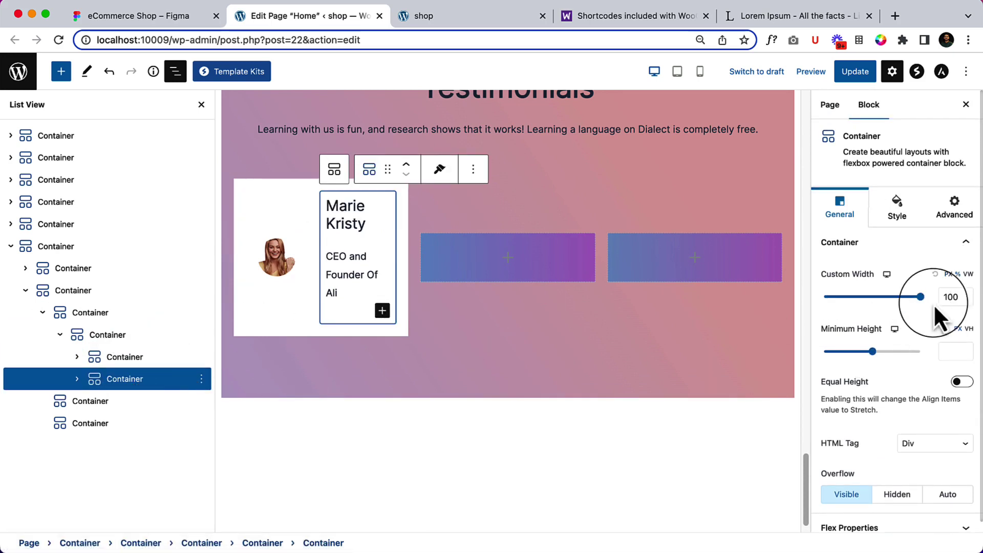
click(949, 275)
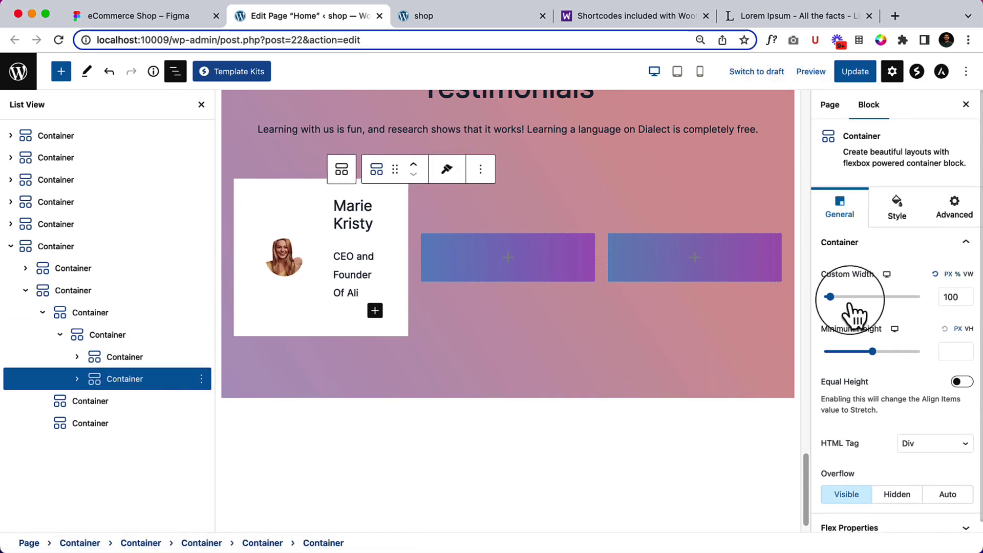
mouse_move(833, 301)
mouse_down()
mouse_move(888, 301)
mouse_move(843, 299)
mouse_up()
mouse_move(891, 303)
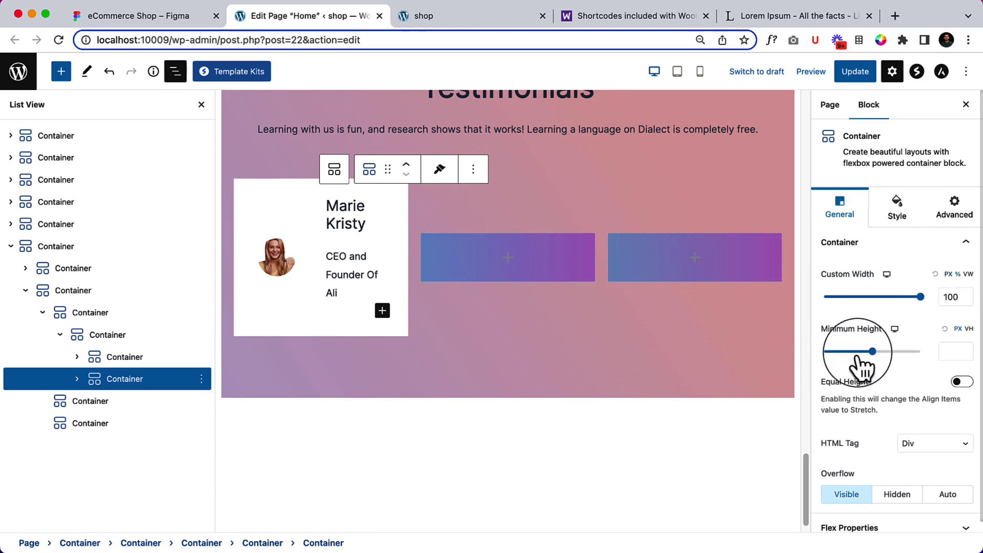
Close List View, save the page with Update, and go to the live site.
click(175, 72)
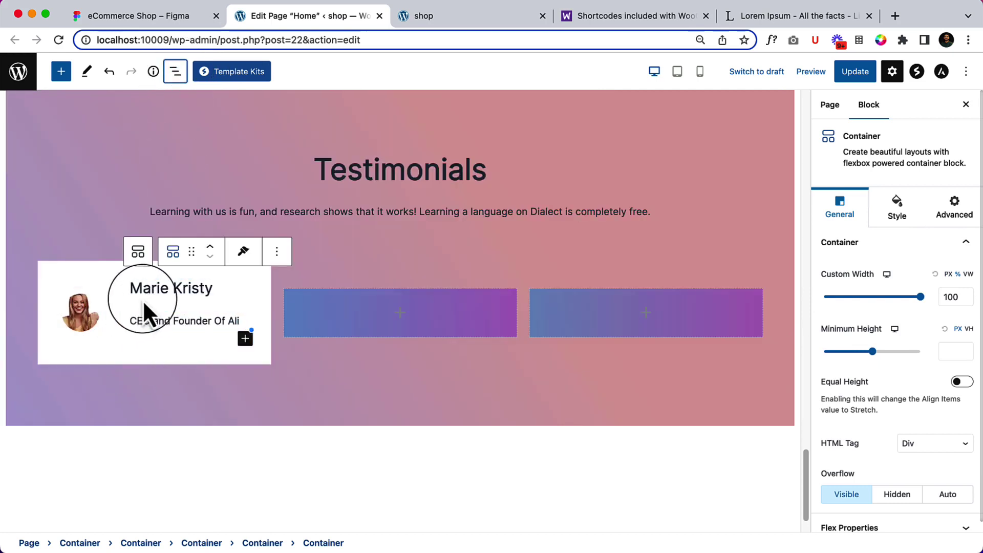
click(866, 78)
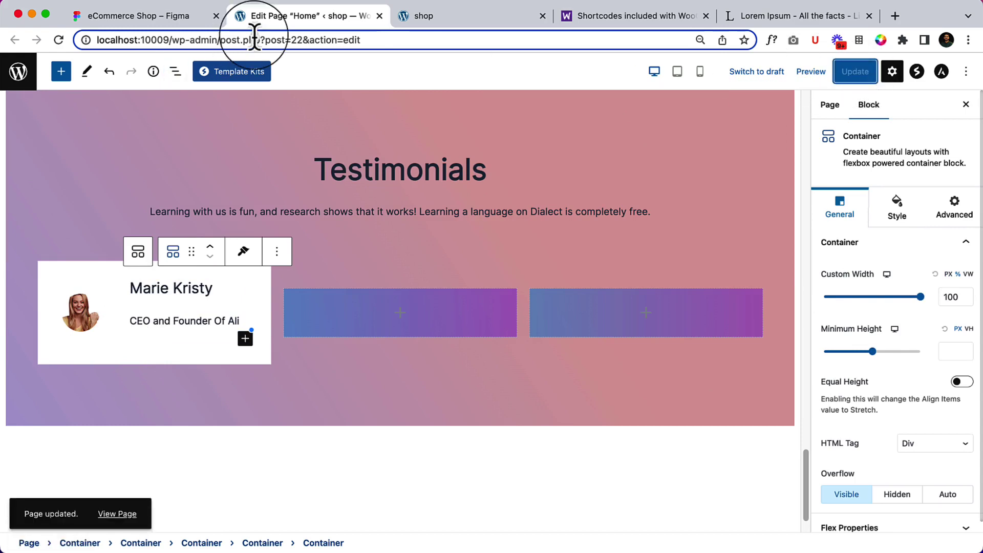
click(417, 15)
right_click(213, 256)
Reload the live homepage and inspect the testimonial avatar image's markup.
click(248, 295)
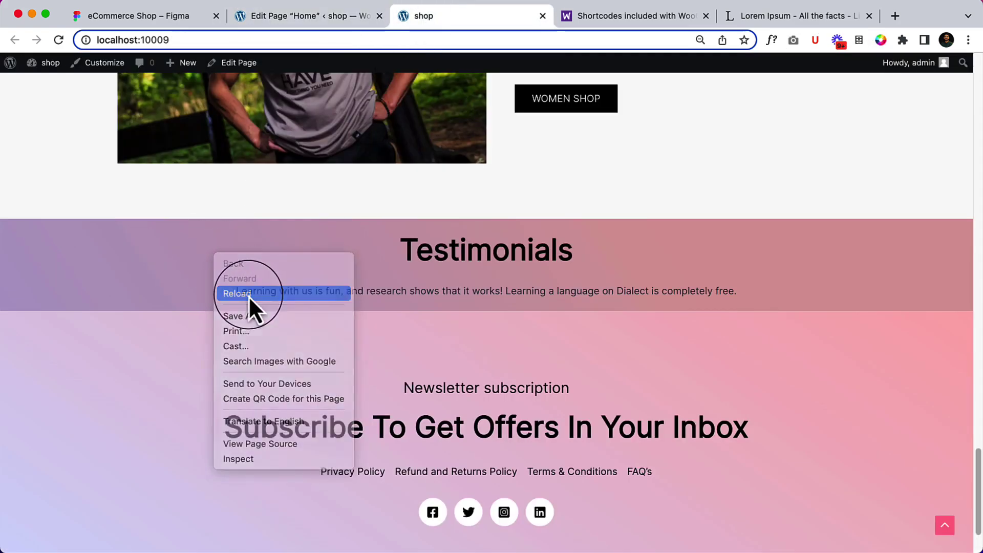
scroll(561, 341, down, 6)
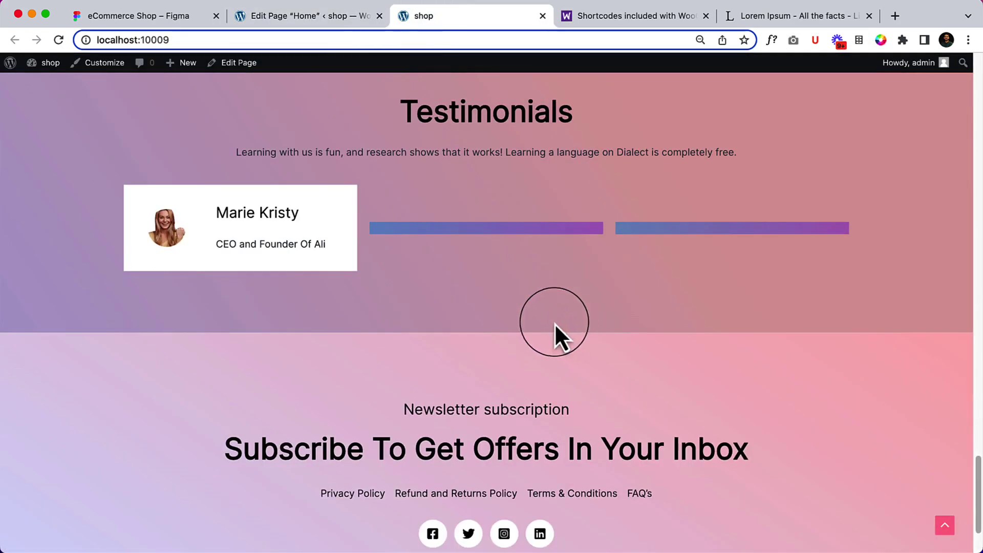
right_click(187, 224)
click(225, 328)
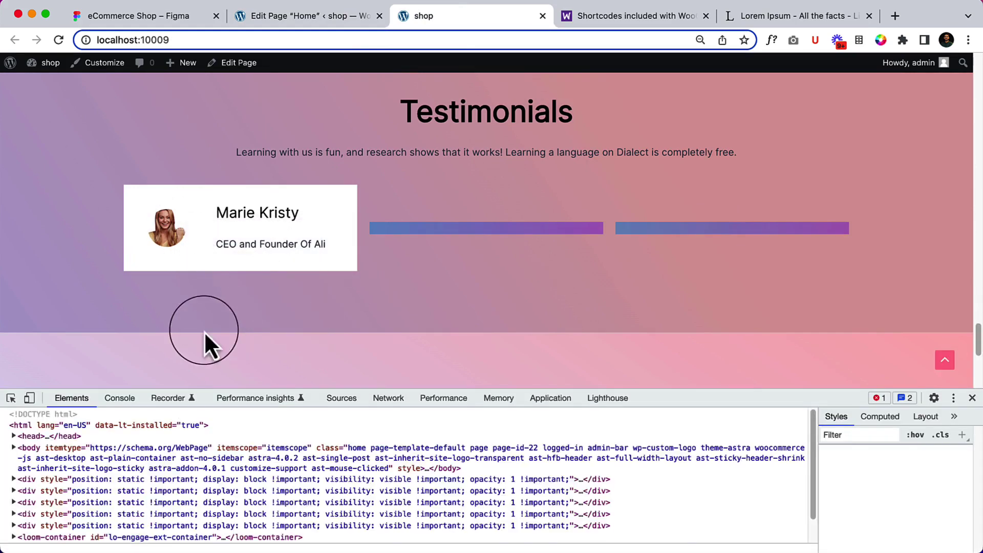
Examine the avatar's parent containers in the Elements tree, then go back to the editor.
drag(715, 390, 734, 322)
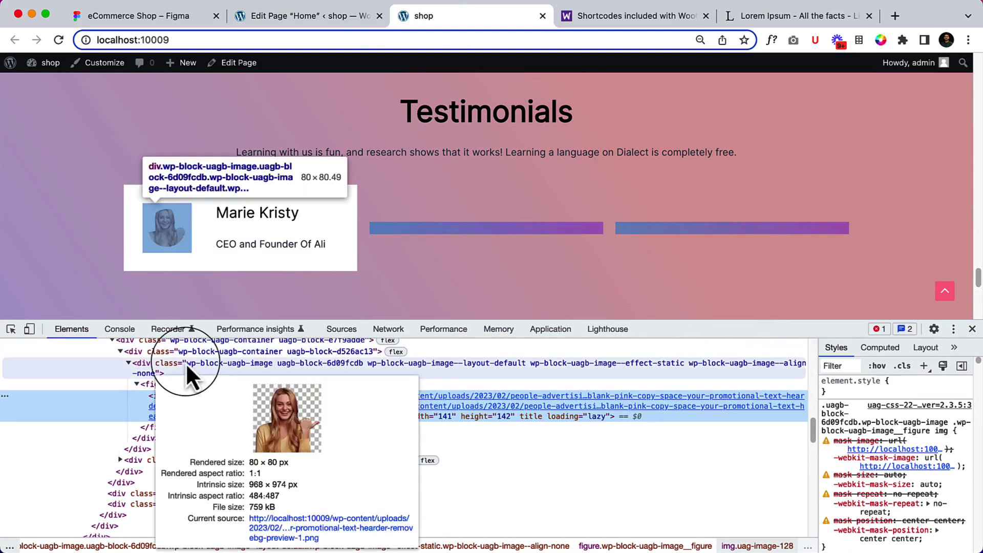
click(164, 351)
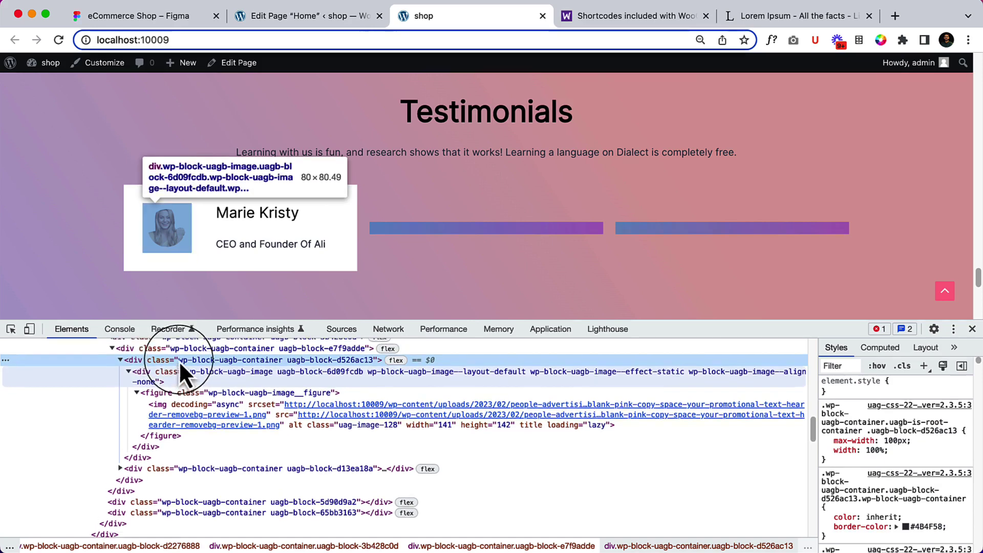
click(149, 350)
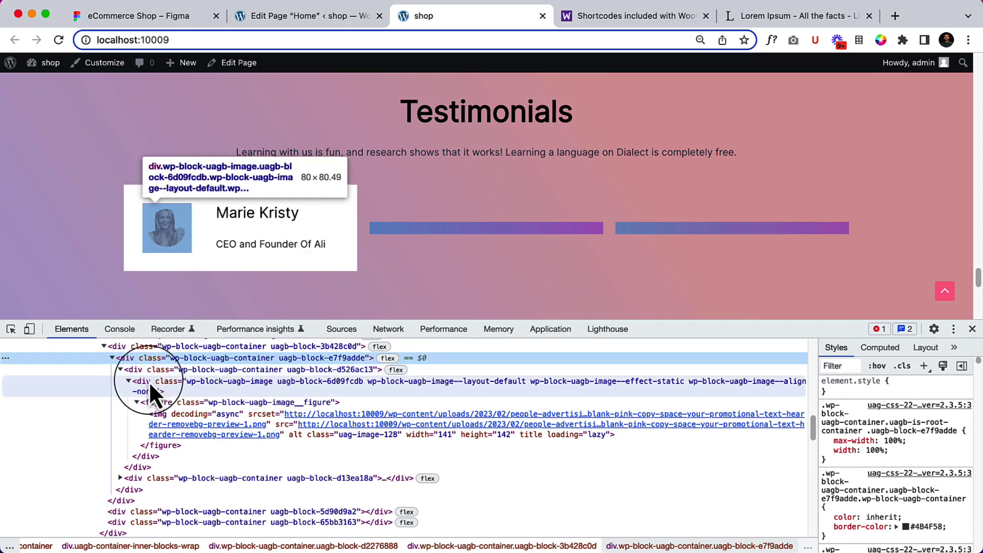
mouse_move(155, 430)
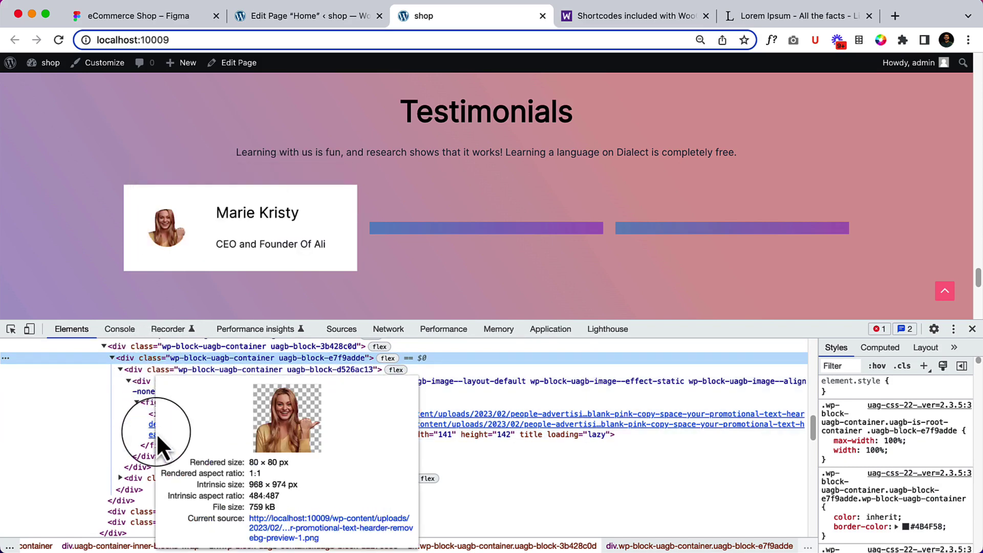
click(297, 17)
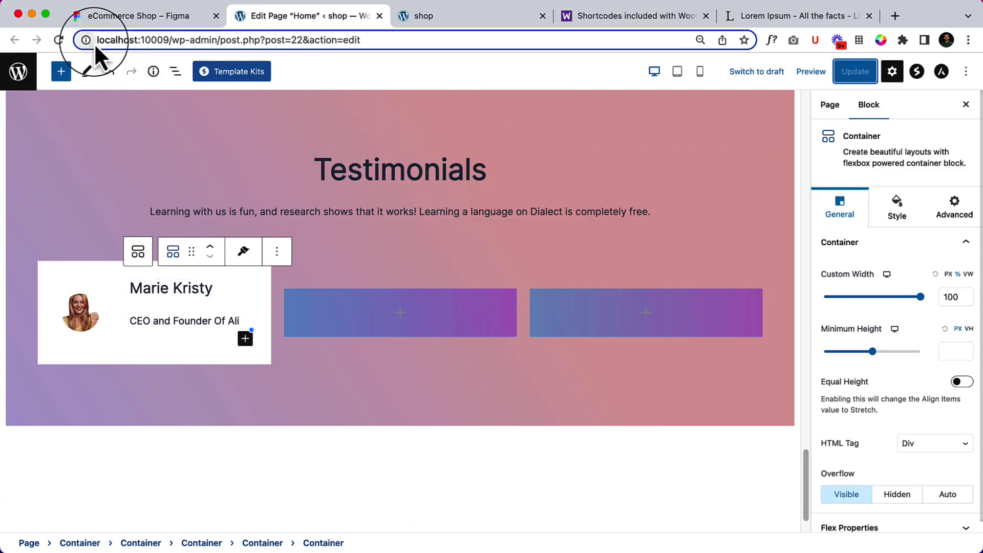
Set the card container's spacing so there is no gap between avatar and text columns.
click(175, 71)
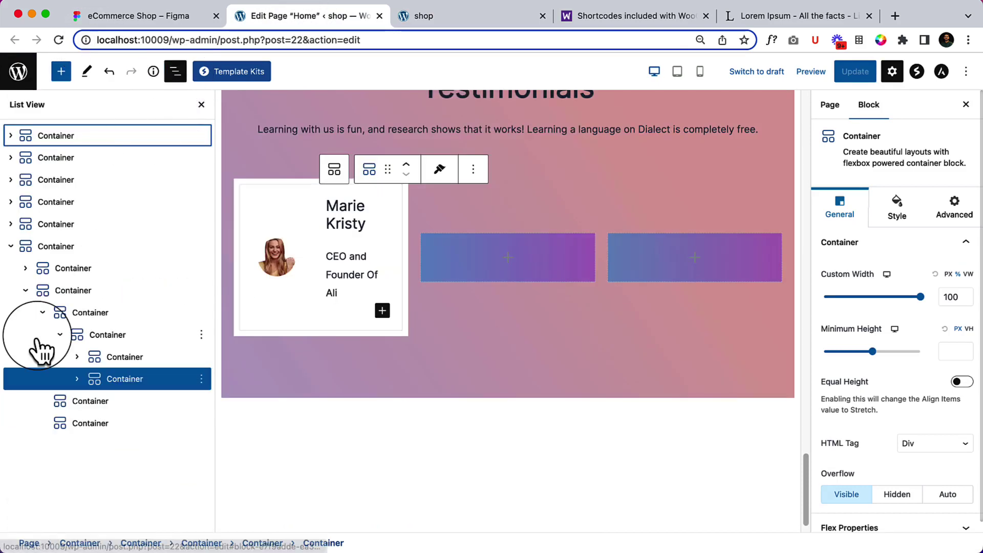
click(118, 330)
click(113, 312)
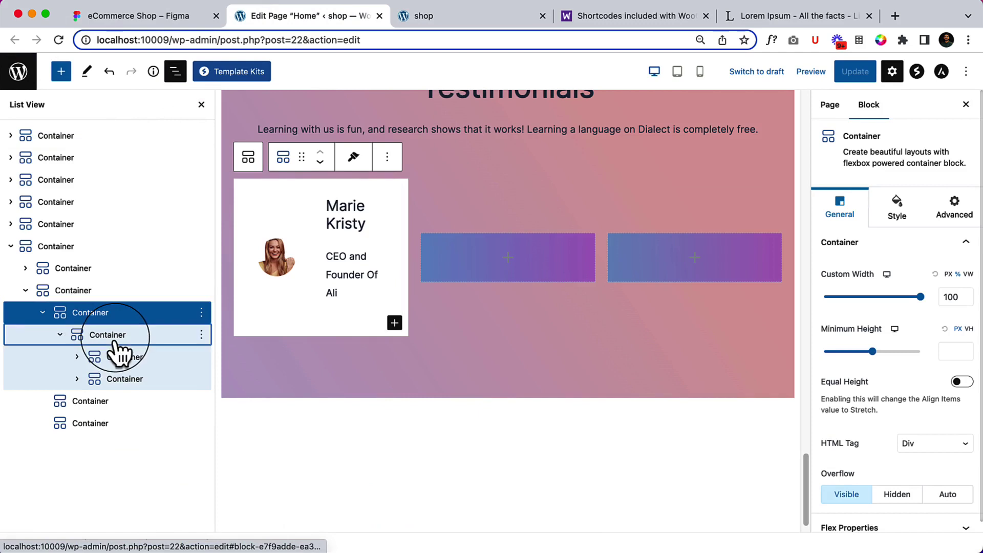
click(126, 337)
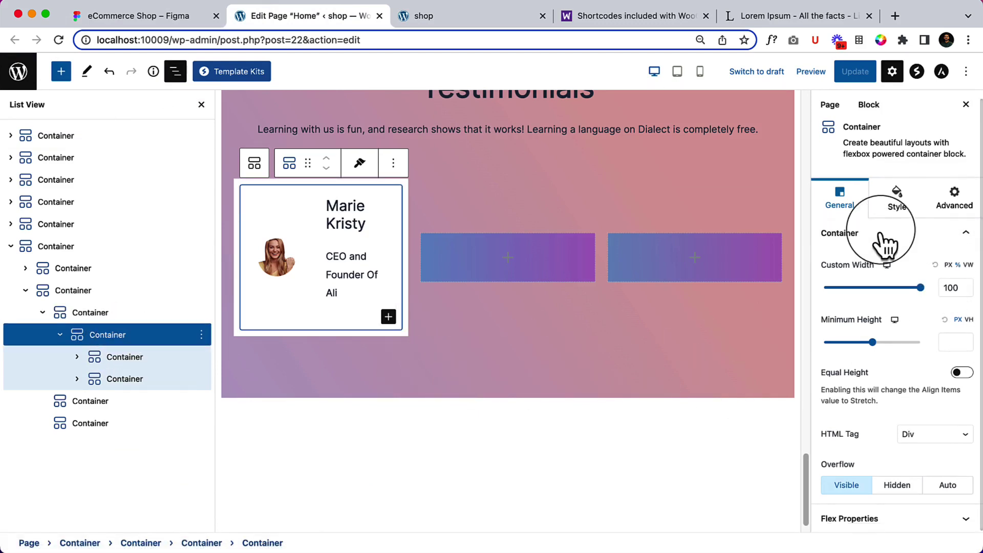
click(894, 211)
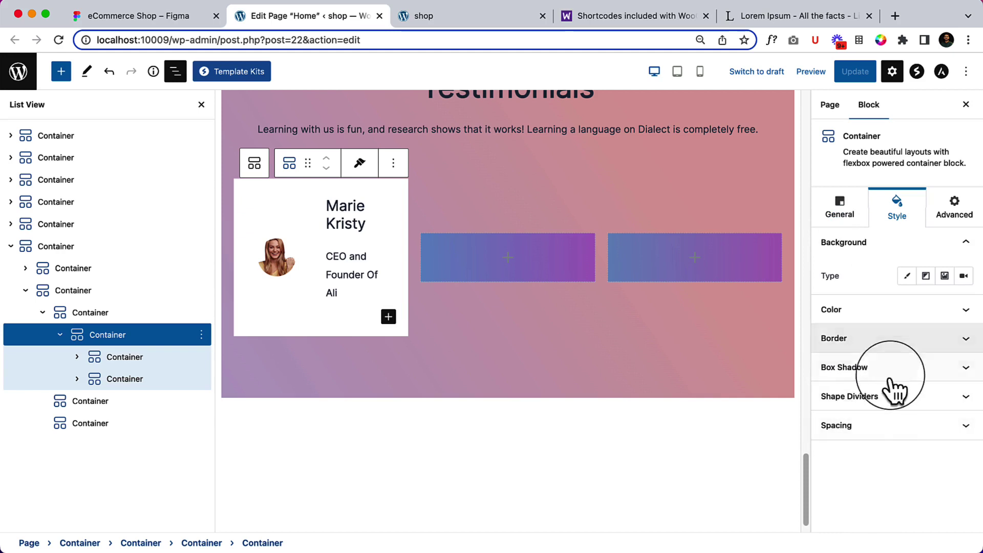
click(894, 433)
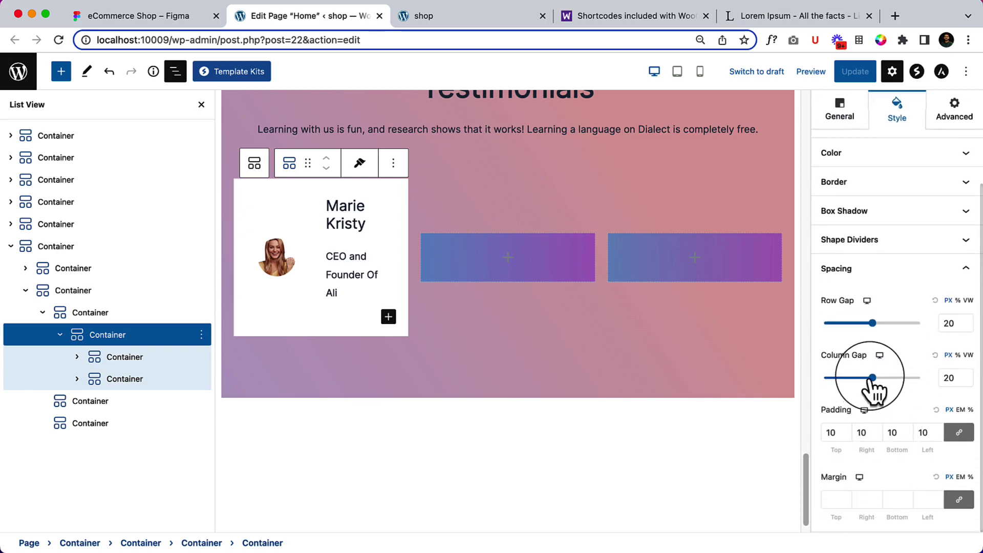
drag(875, 391, 791, 394)
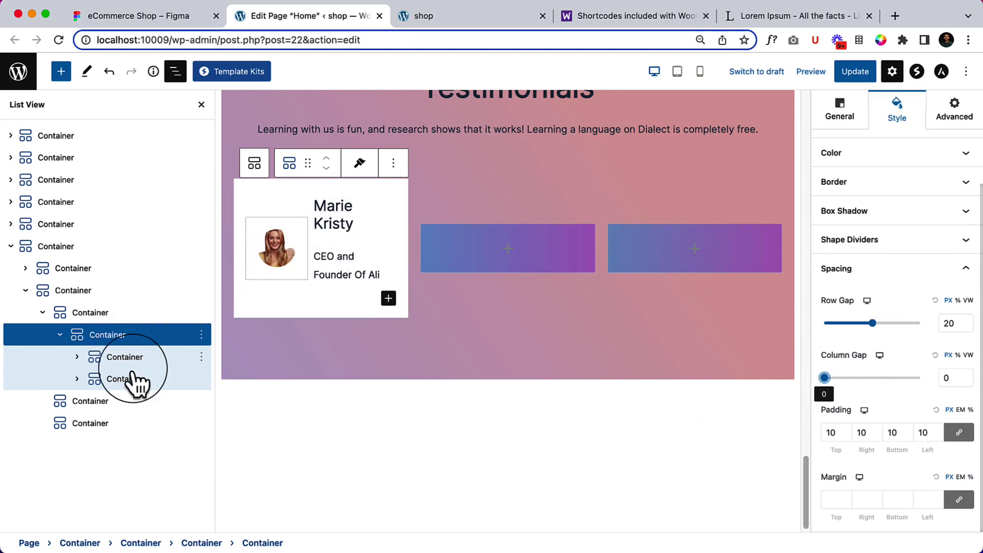
Set the avatar column's padding to 0.
click(105, 383)
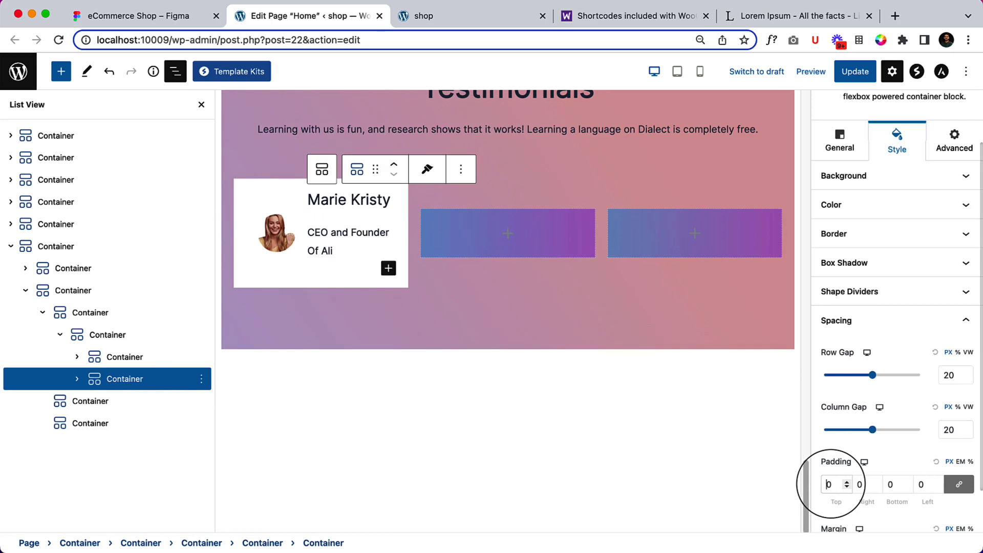
key(Return)
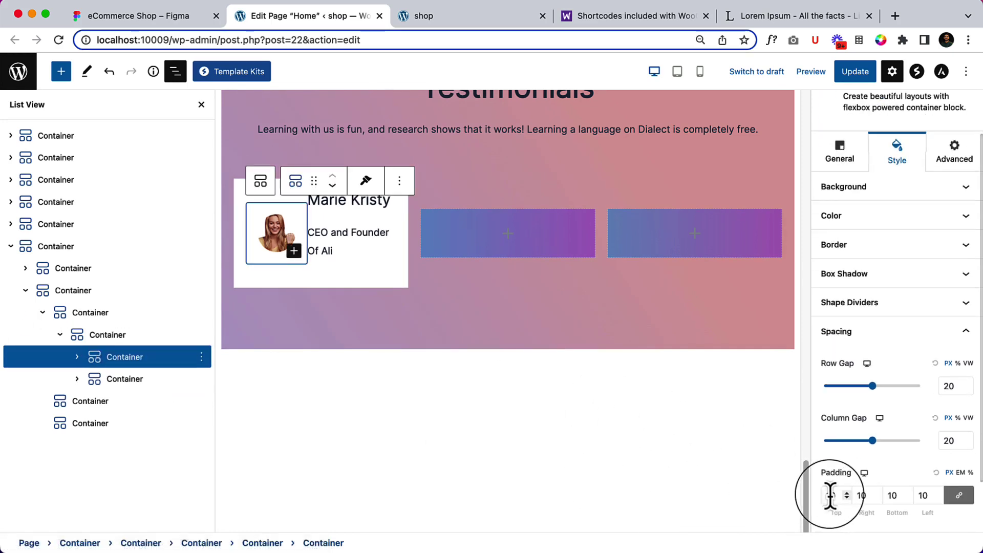
double_click(832, 495)
text(0)
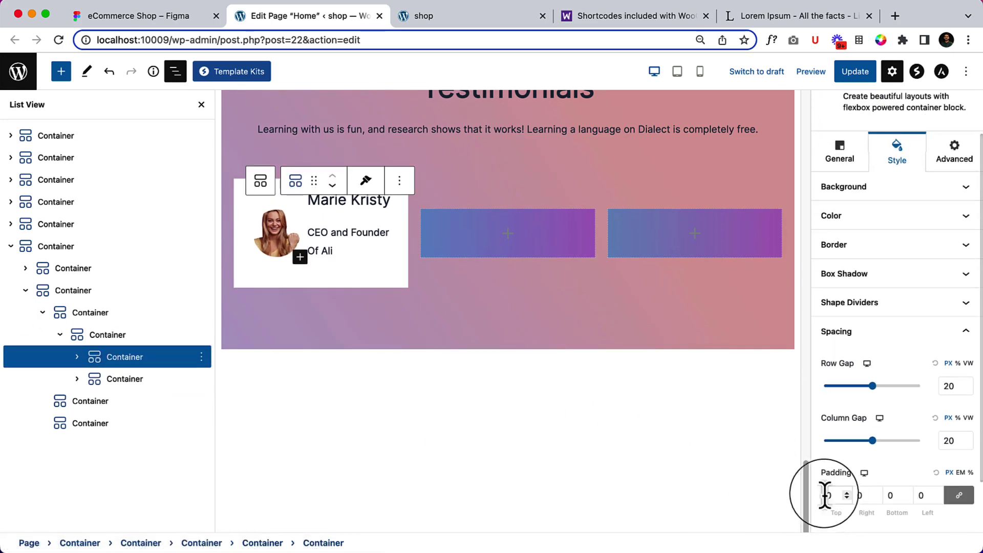
Set the Block Spacing of the group wrapping the name and role text to 0.
click(72, 384)
click(77, 379)
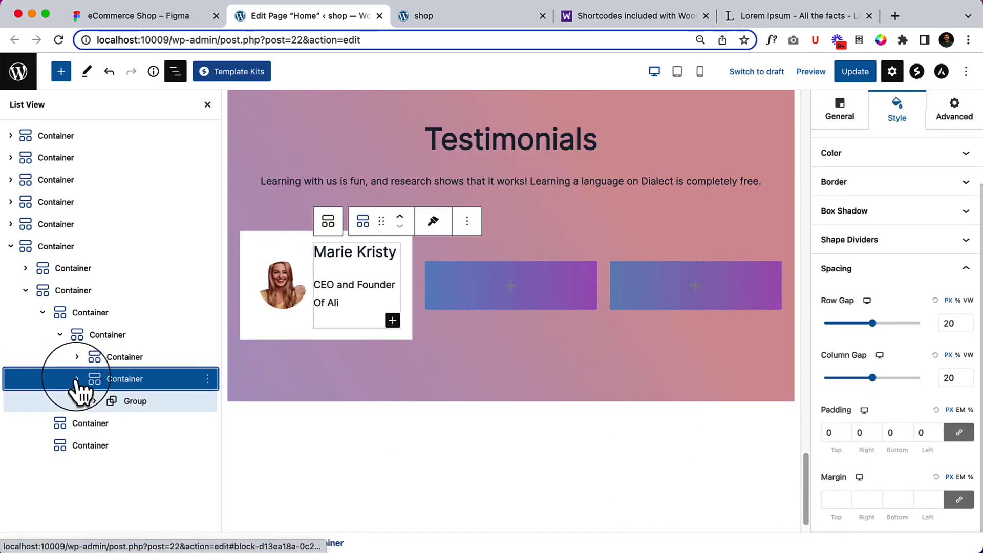
click(132, 403)
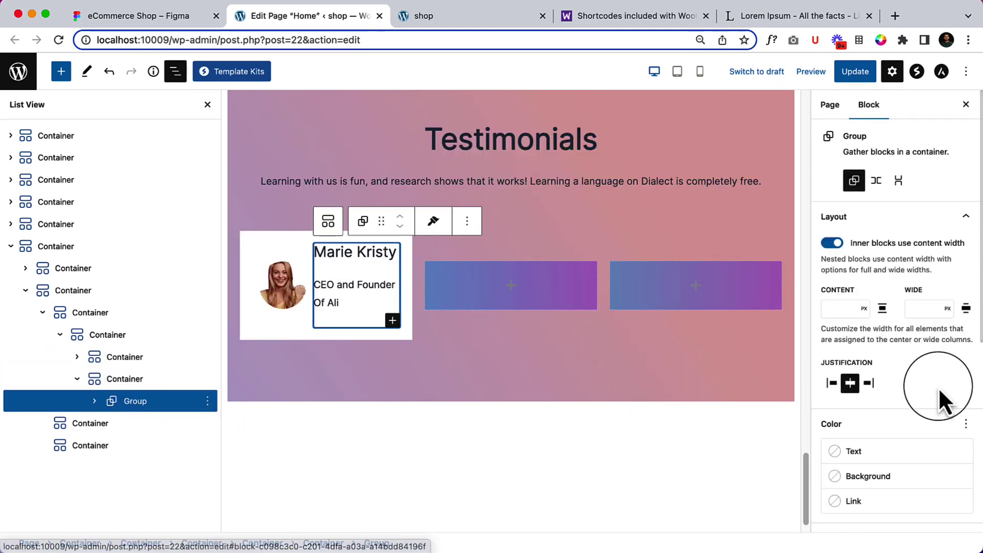
scroll(940, 403, down, 10)
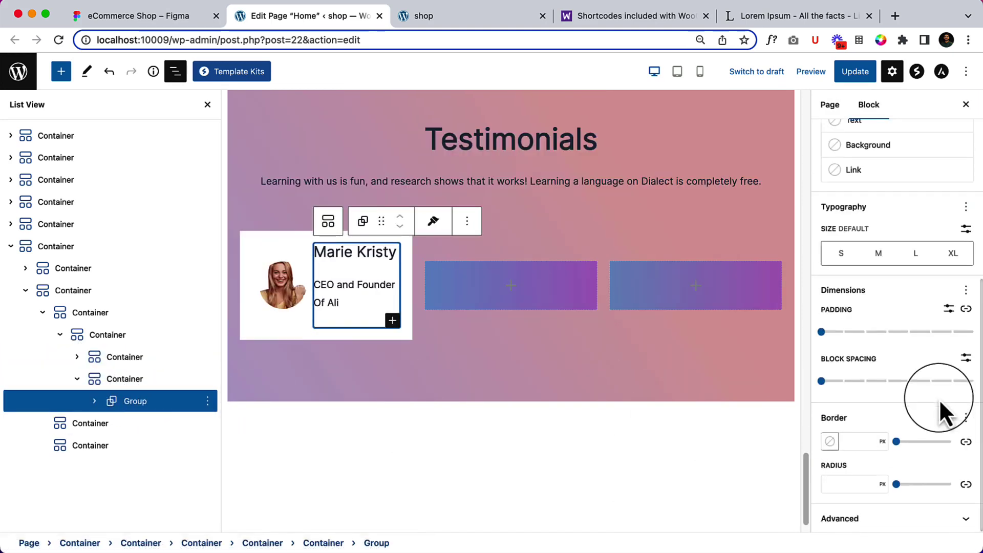
click(822, 381)
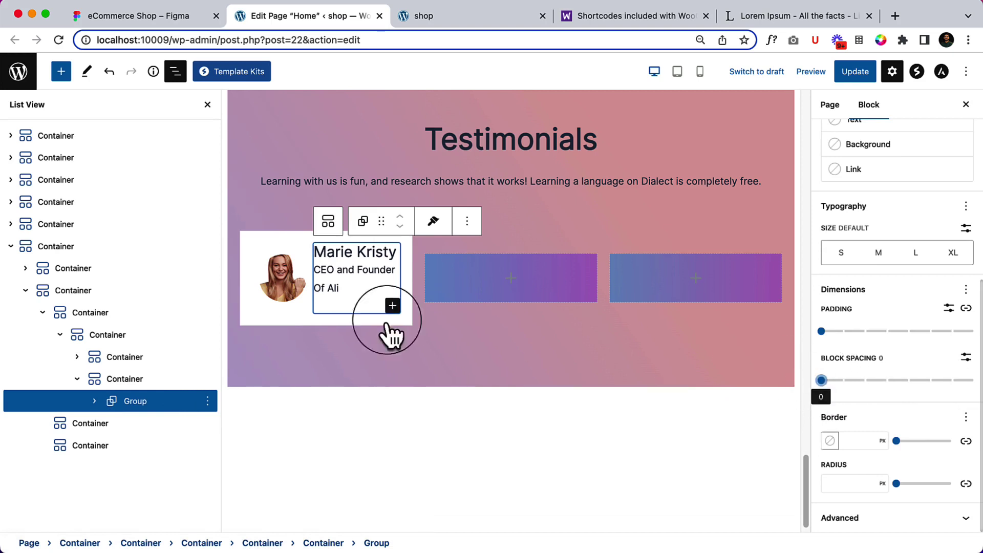
Select the card's outer container and save the page with Update.
click(123, 334)
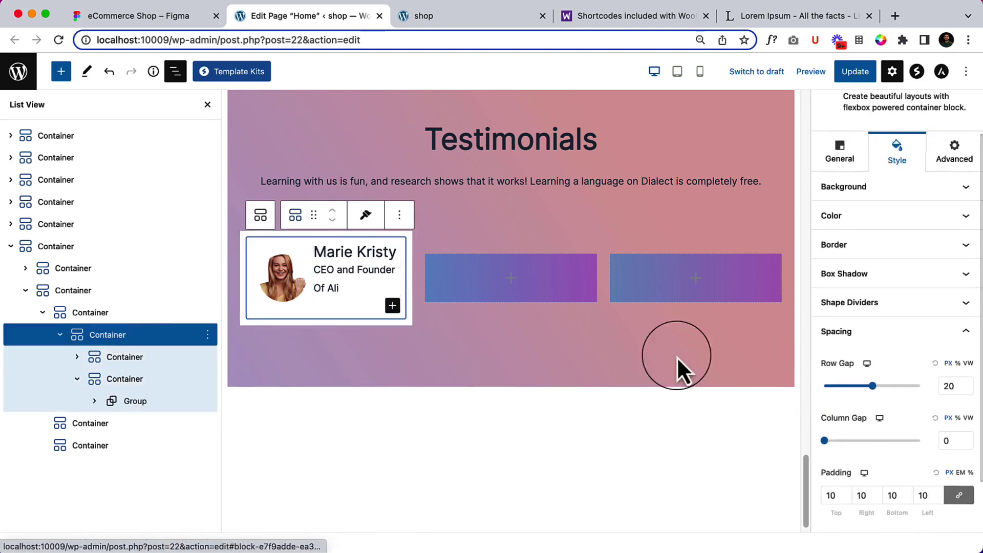
click(840, 79)
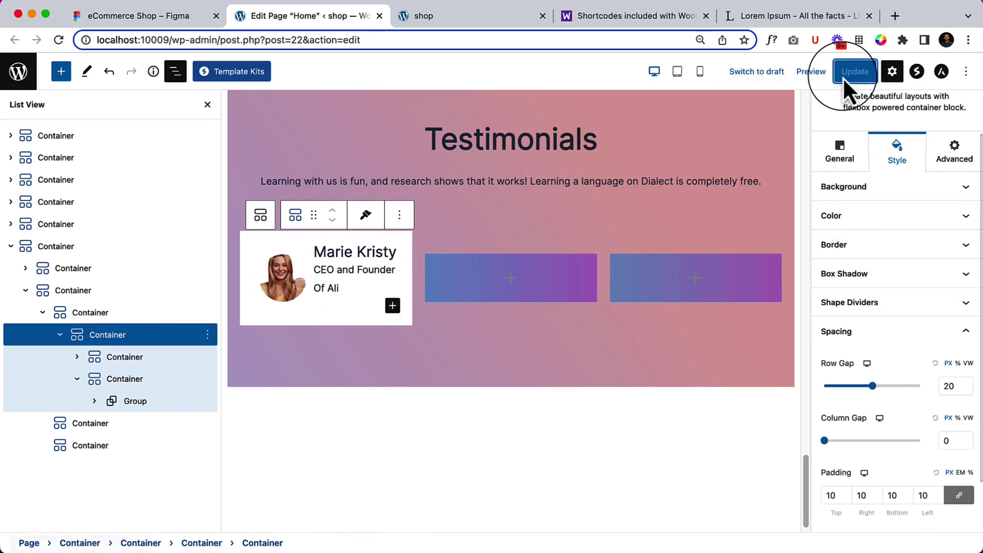
click(470, 19)
Reload the live page and compare the card's name and role text with the Figma design.
right_click(141, 133)
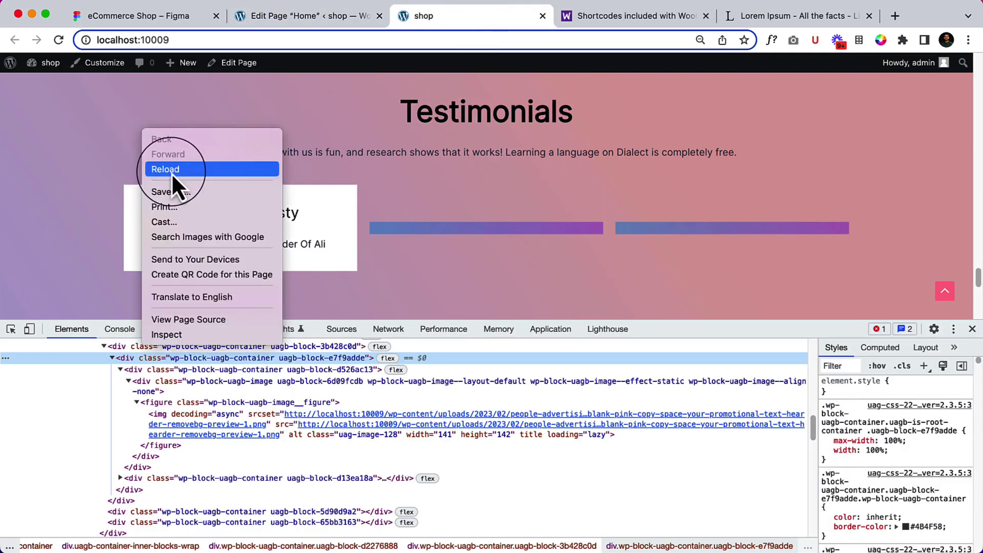
click(171, 173)
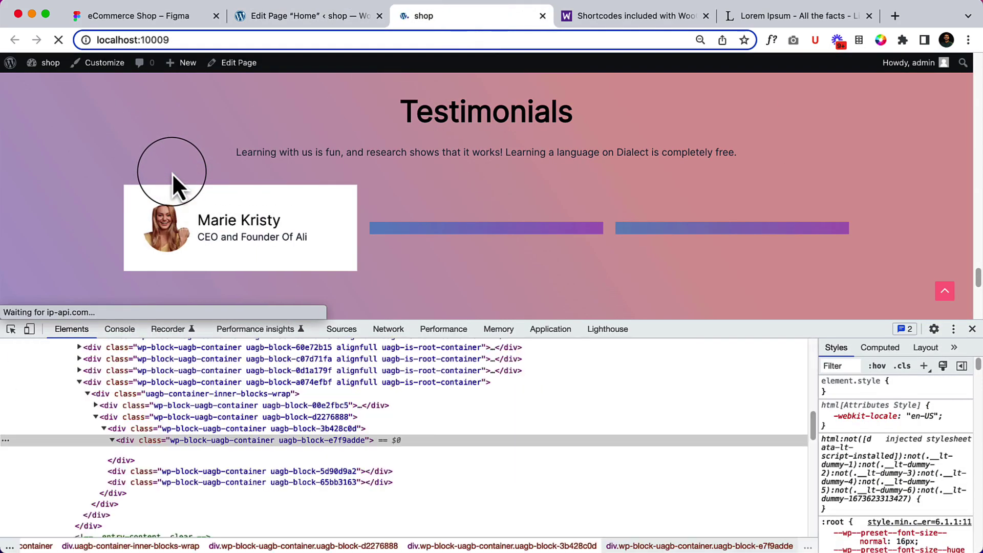
drag(232, 224, 300, 247)
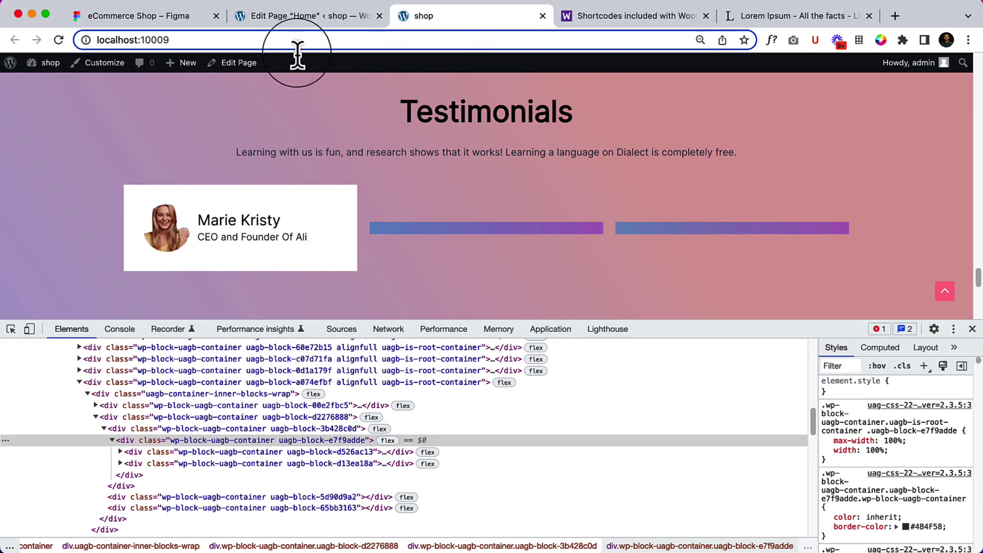
click(177, 15)
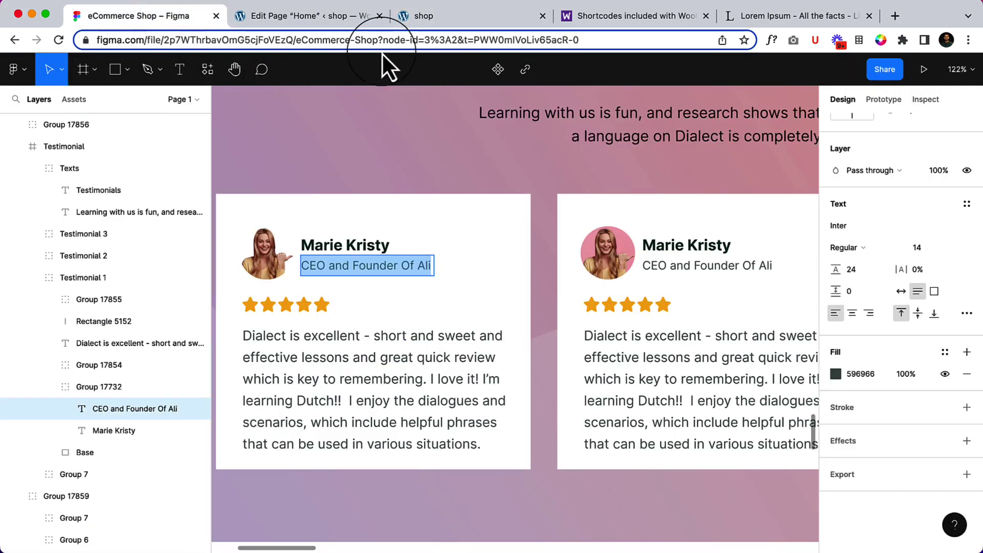
click(438, 14)
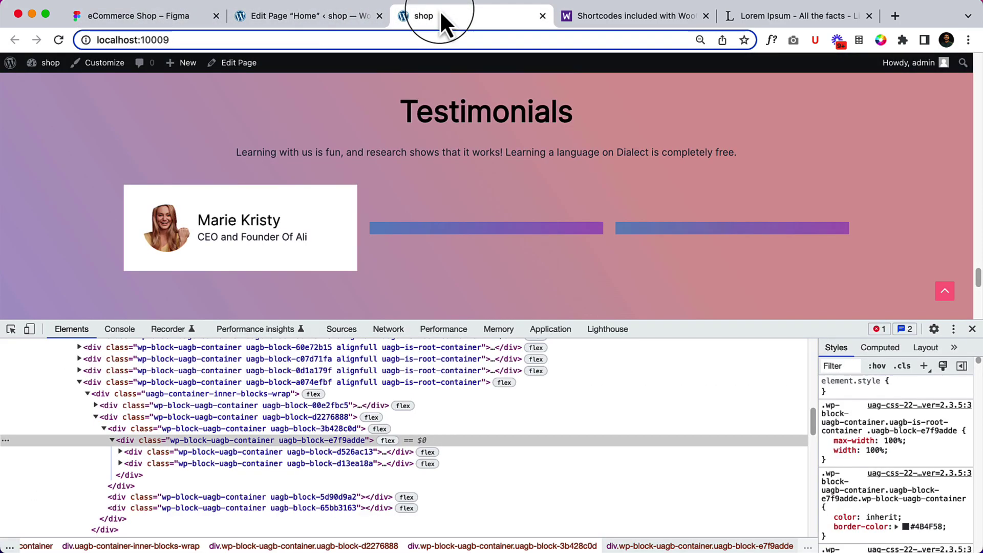
Back in the editor, use List View to select the first testimonial card's nested content Container.
click(314, 16)
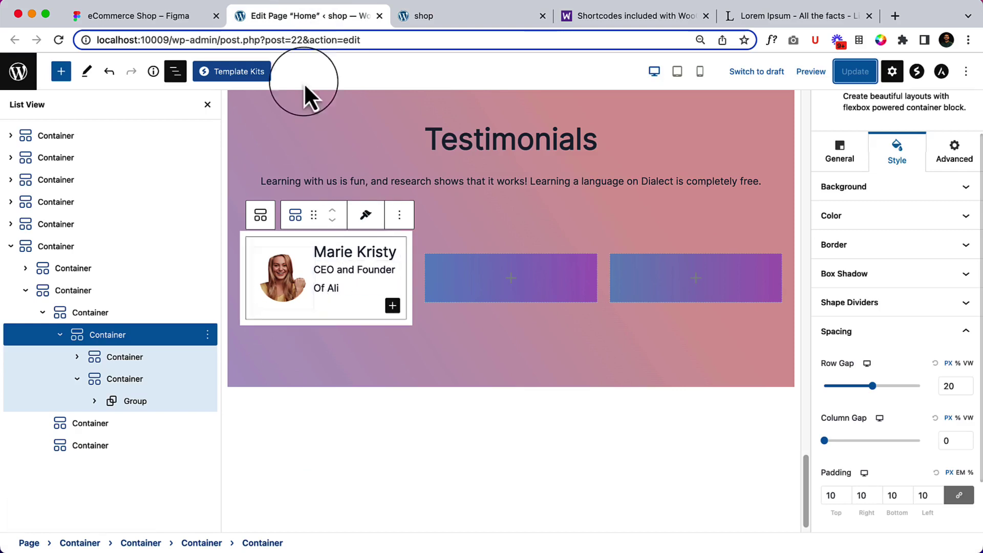
click(175, 71)
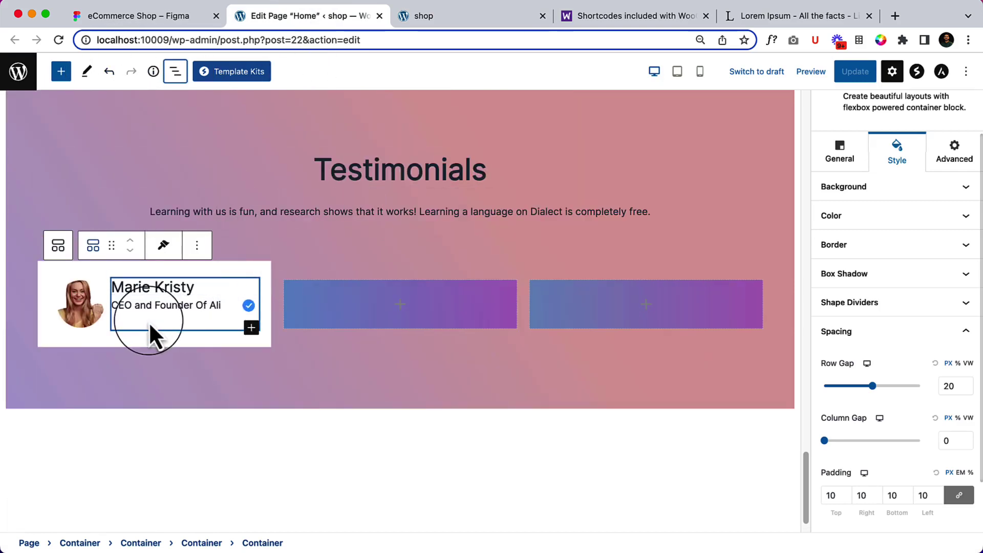
click(179, 355)
click(358, 291)
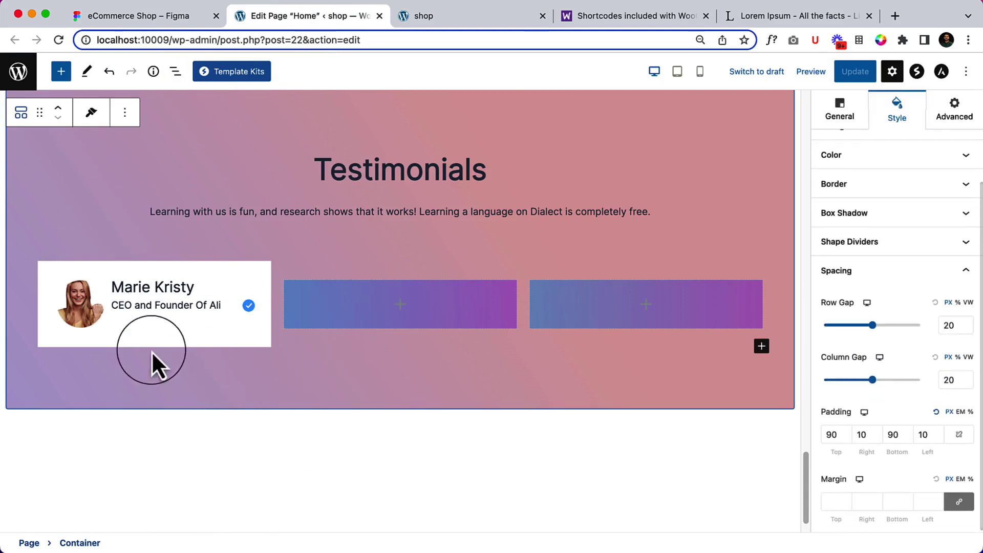
click(175, 71)
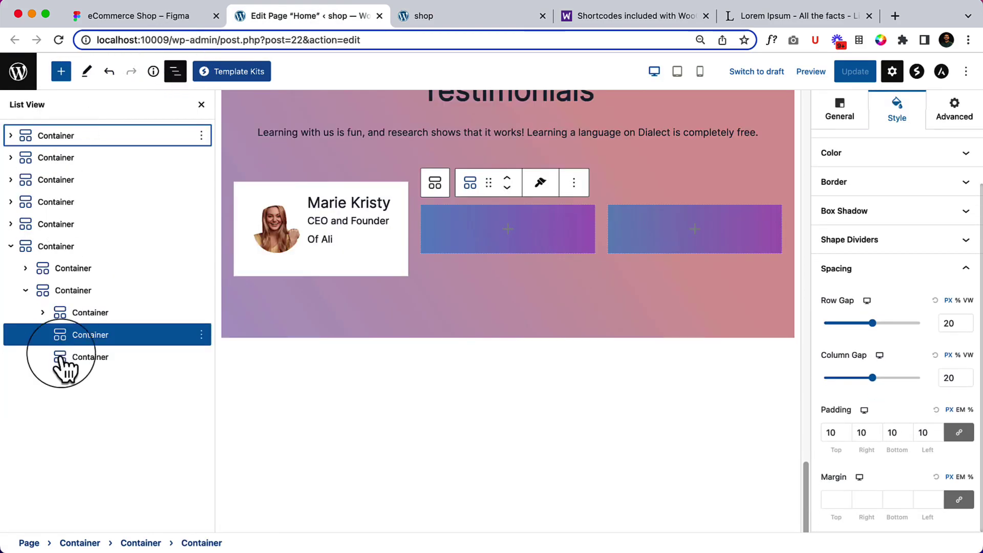
click(98, 313)
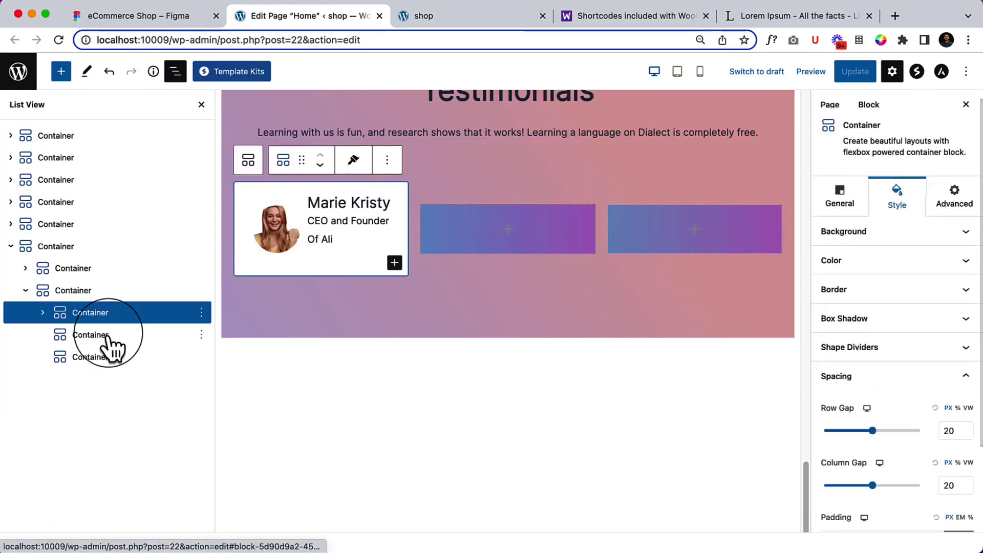
click(43, 313)
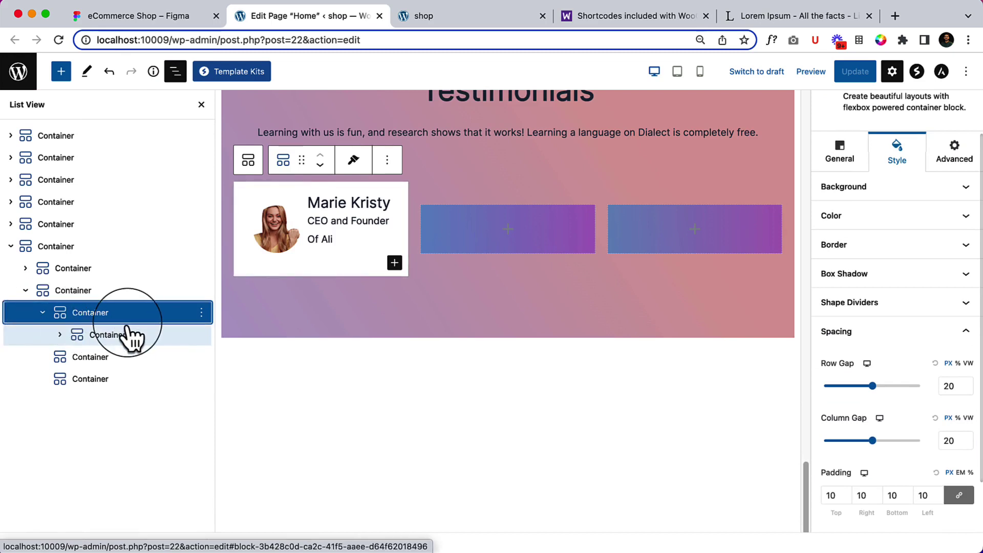
click(94, 357)
click(96, 379)
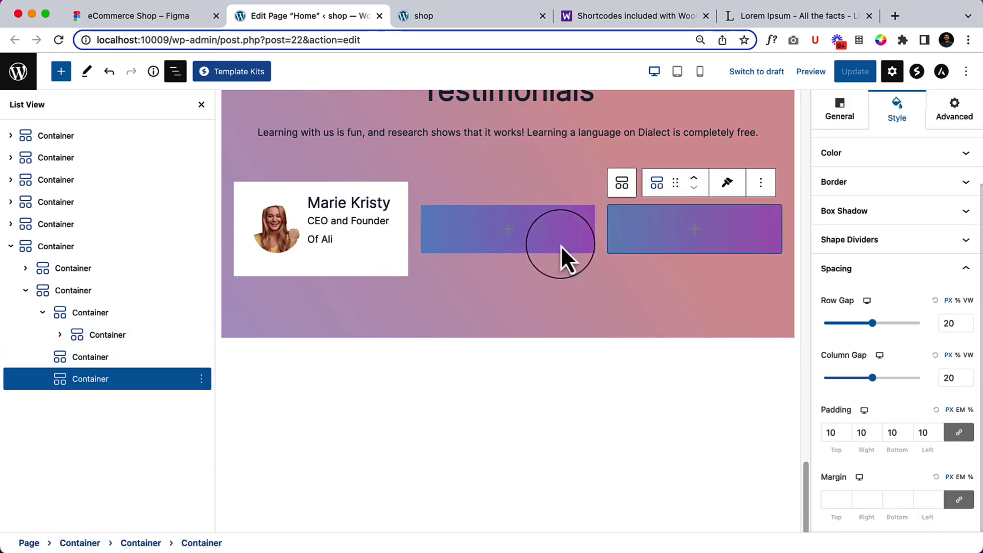
click(132, 339)
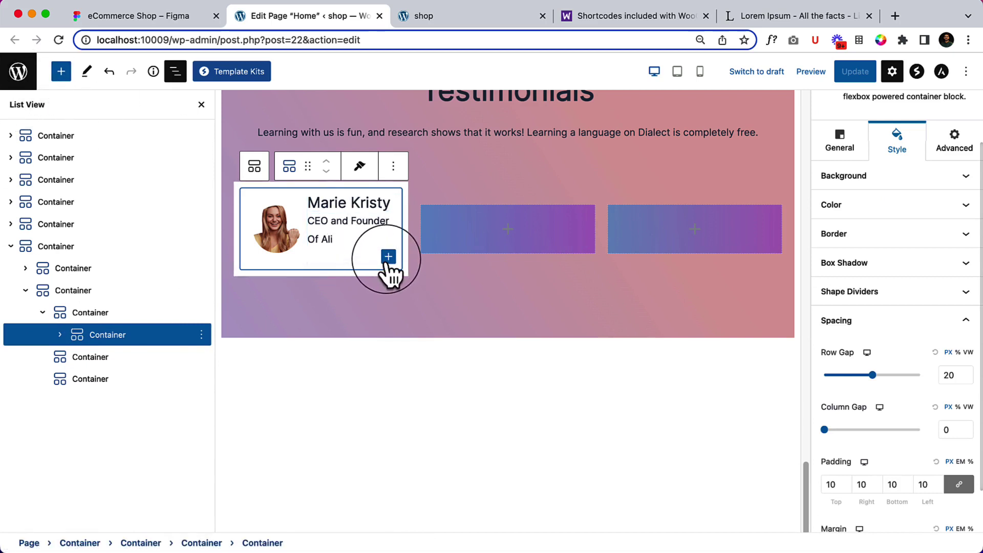
Search 'star' and drop a 4-star Star Ratings block under the first card's avatar.
click(62, 73)
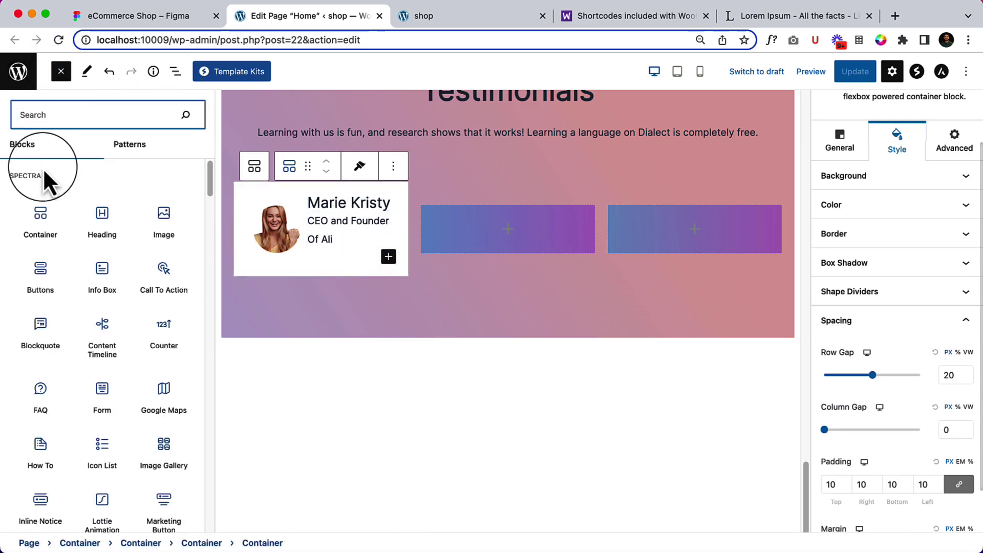
text(s)
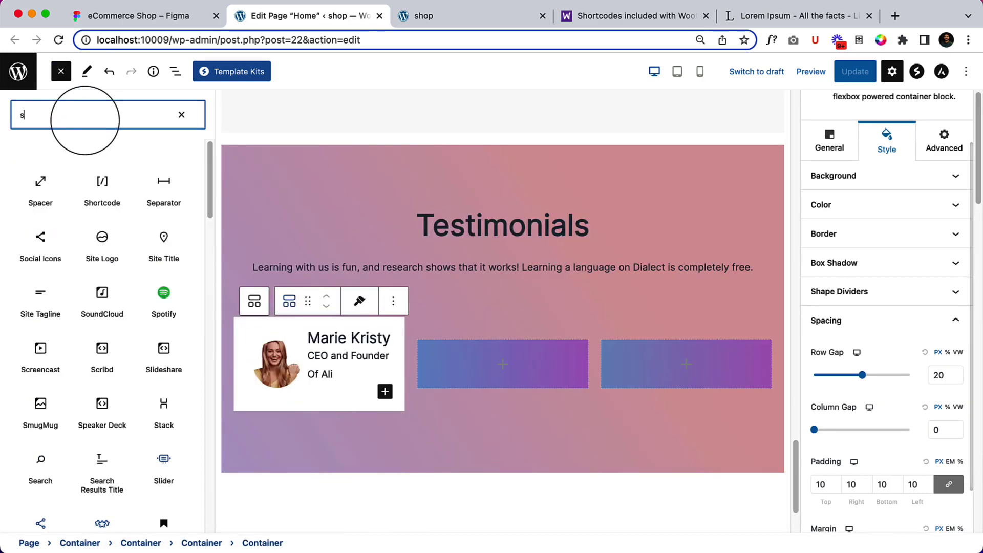
text(tar)
drag(43, 181, 288, 351)
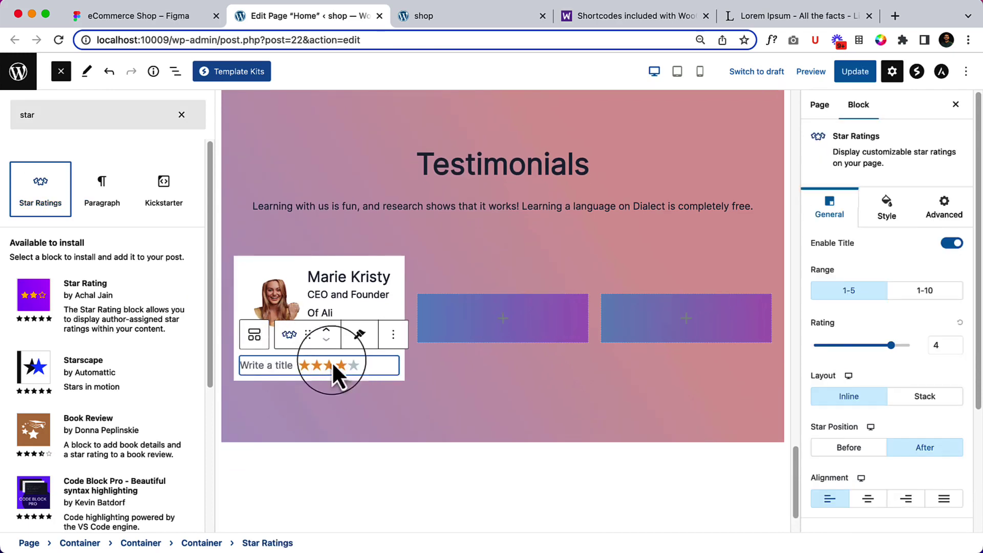
click(176, 71)
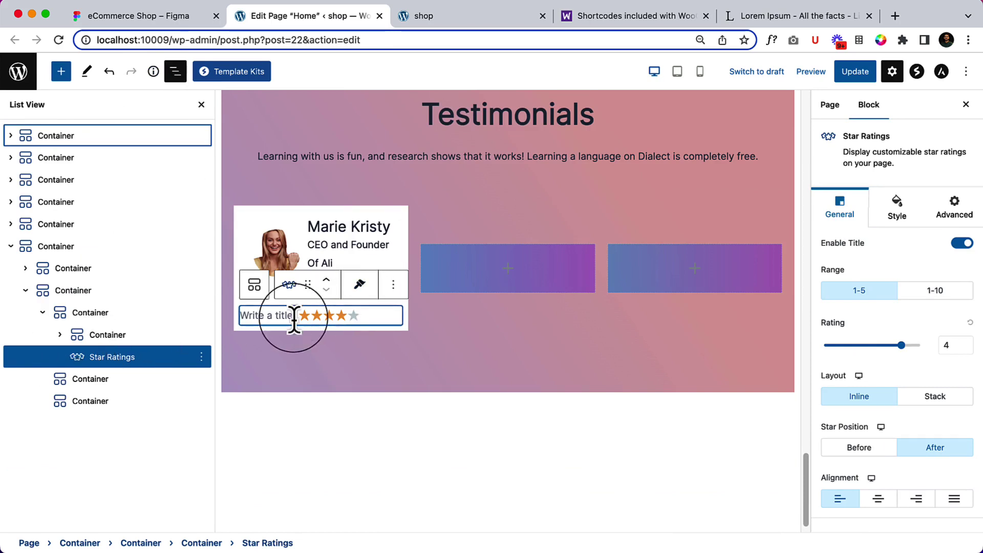
drag(358, 312, 323, 307)
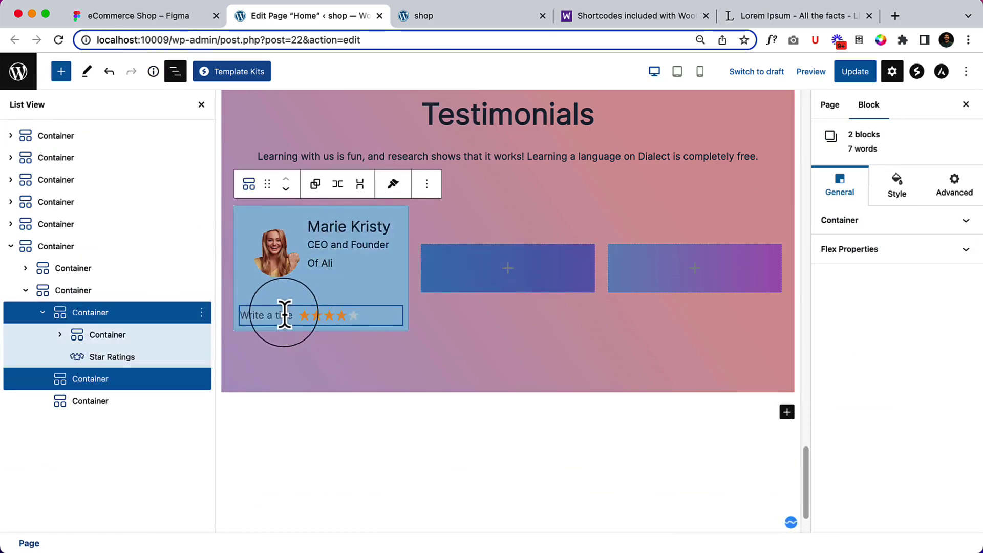
click(465, 15)
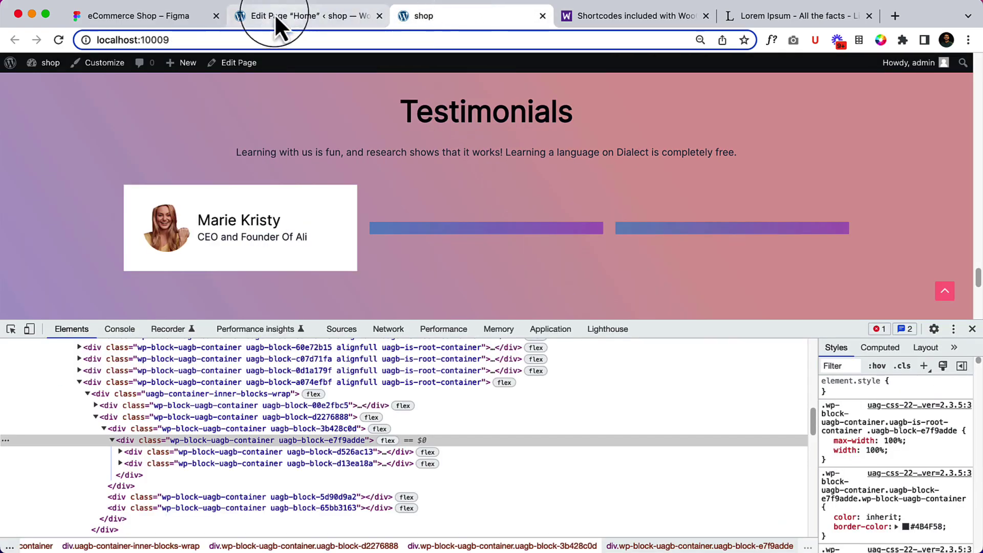
Check the testimonial paragraph's 16 px text style in Figma, then go back to the editor.
click(168, 16)
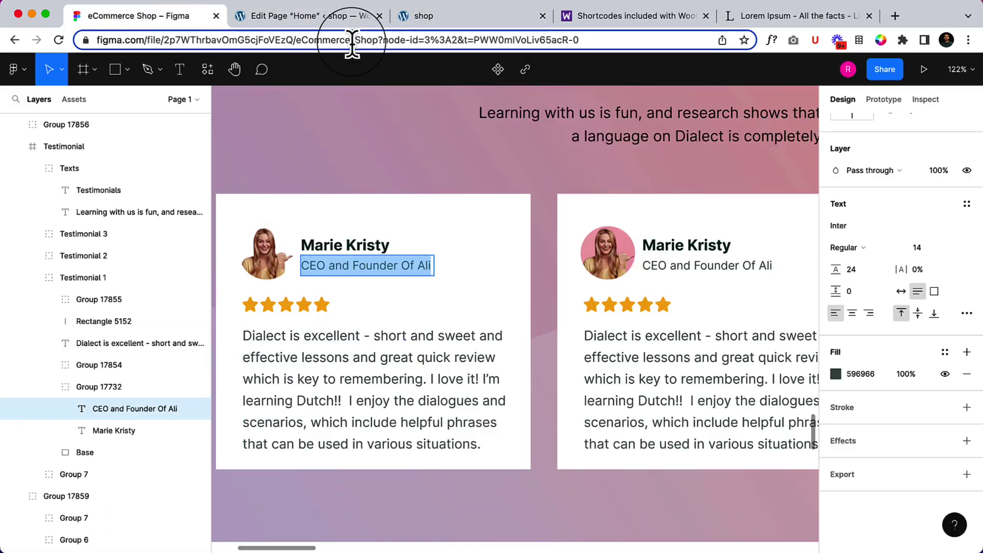
double_click(324, 348)
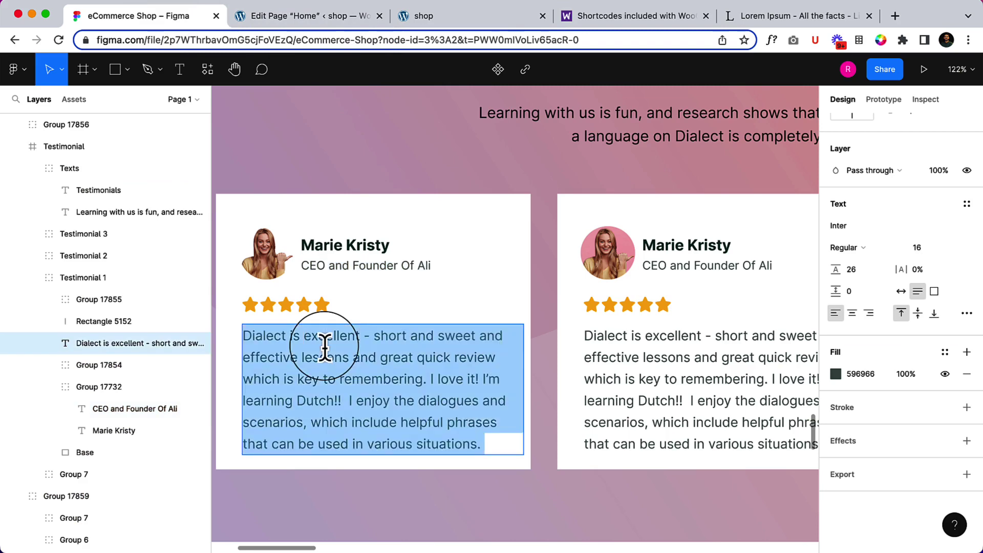
click(274, 24)
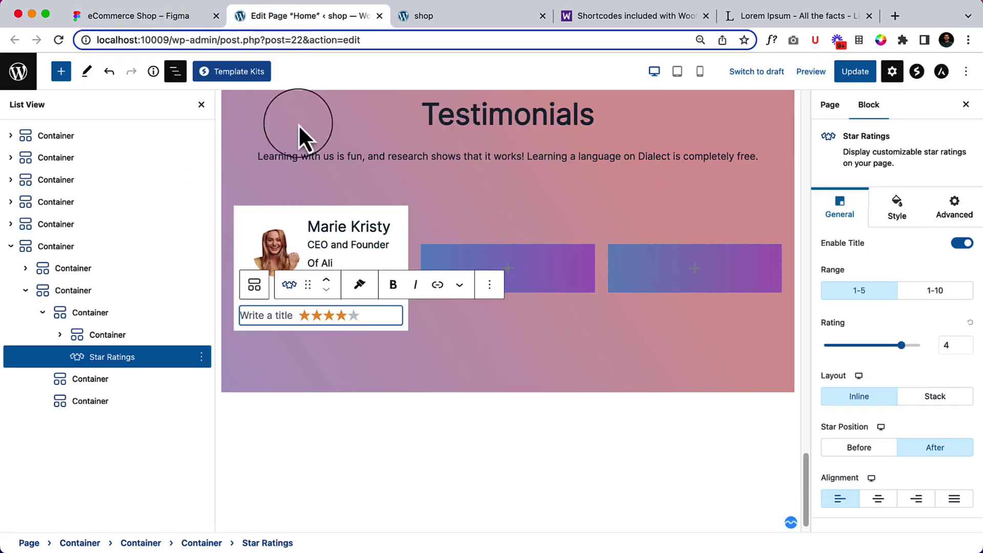
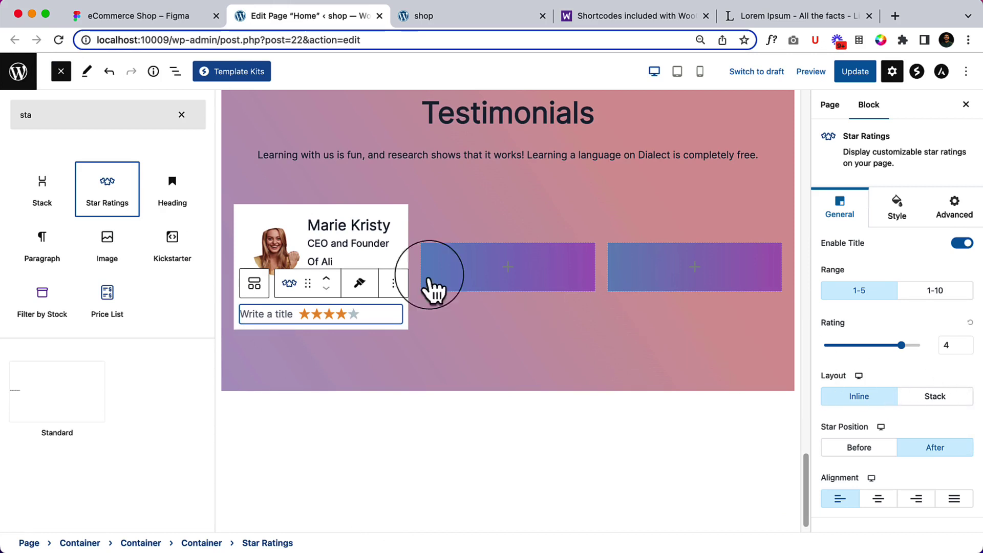
Set the star rating to 4.7 with stars before the title and the title turned off.
click(183, 115)
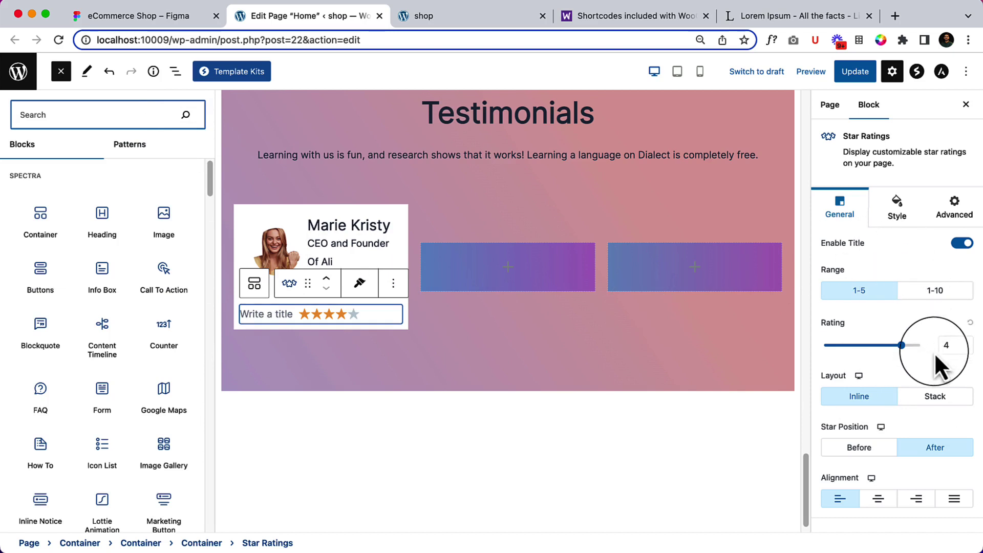
click(862, 458)
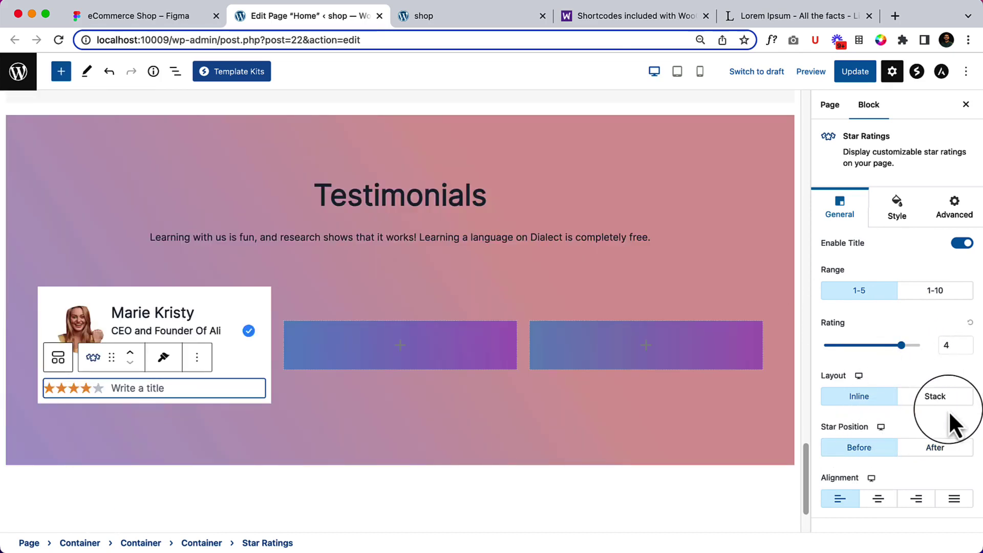
drag(902, 346, 915, 346)
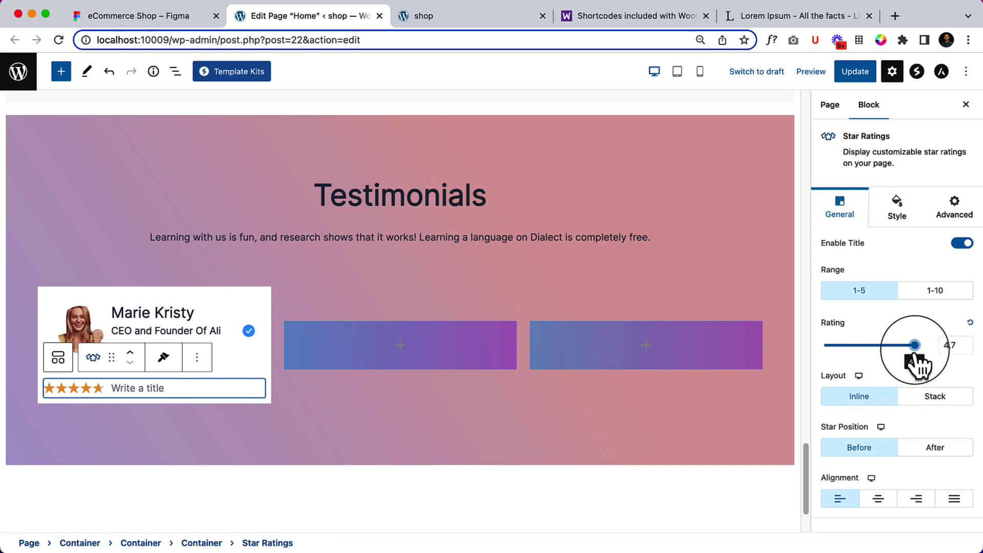
click(957, 245)
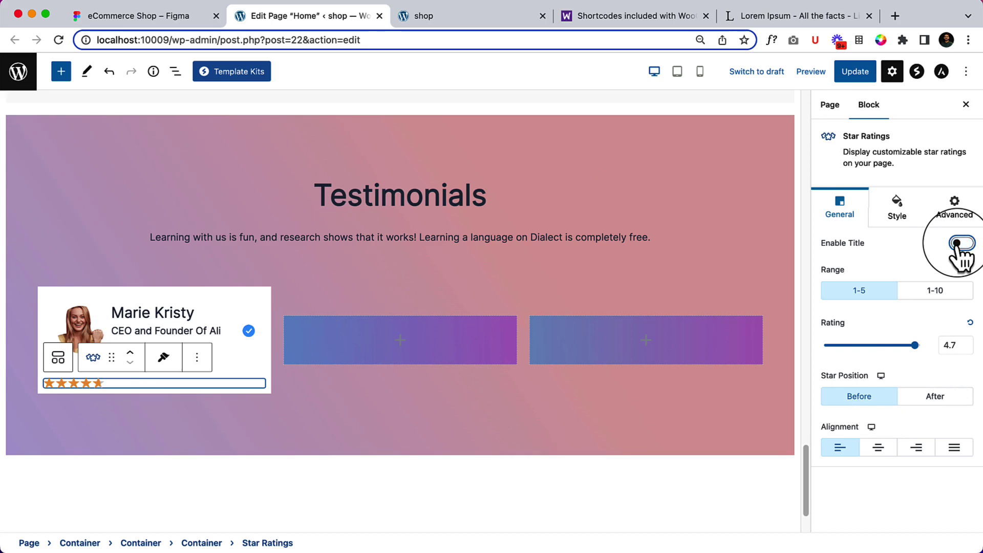
Set the star size to 30 after comparing against the Figma design.
click(896, 208)
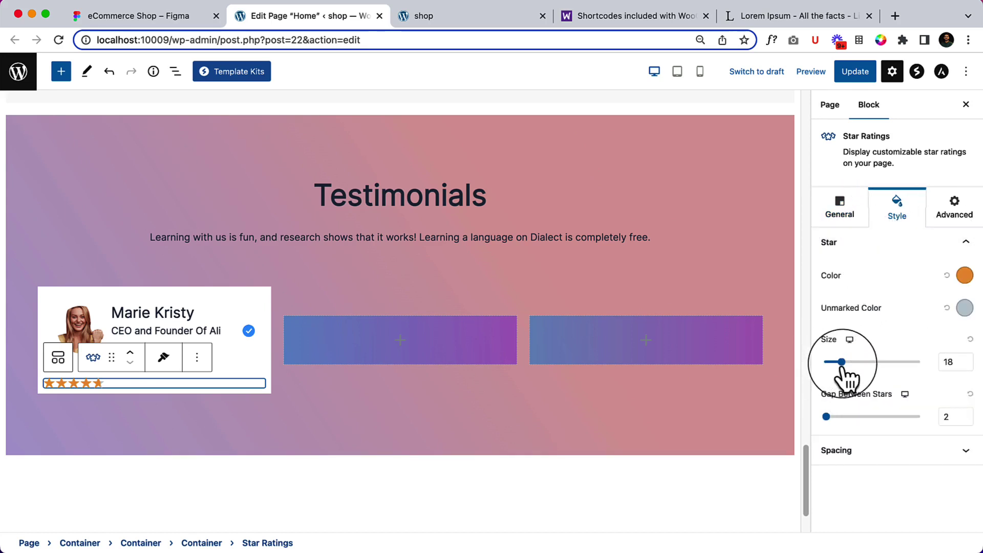
drag(841, 362, 855, 364)
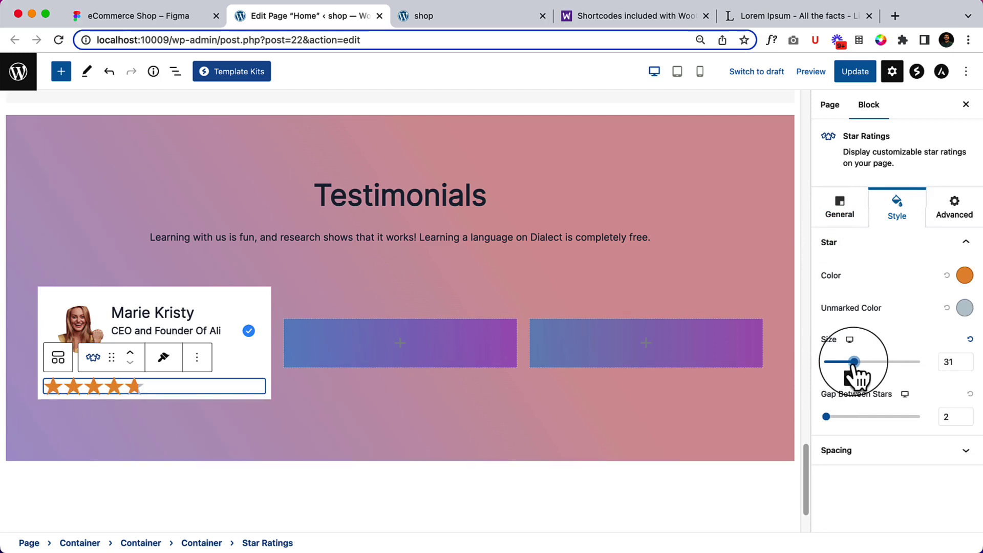
click(182, 19)
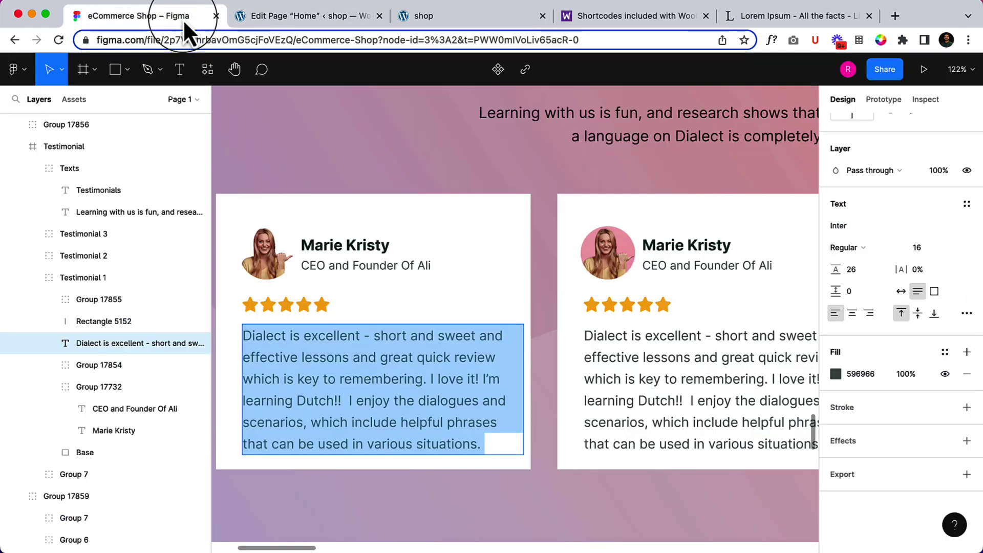
click(275, 21)
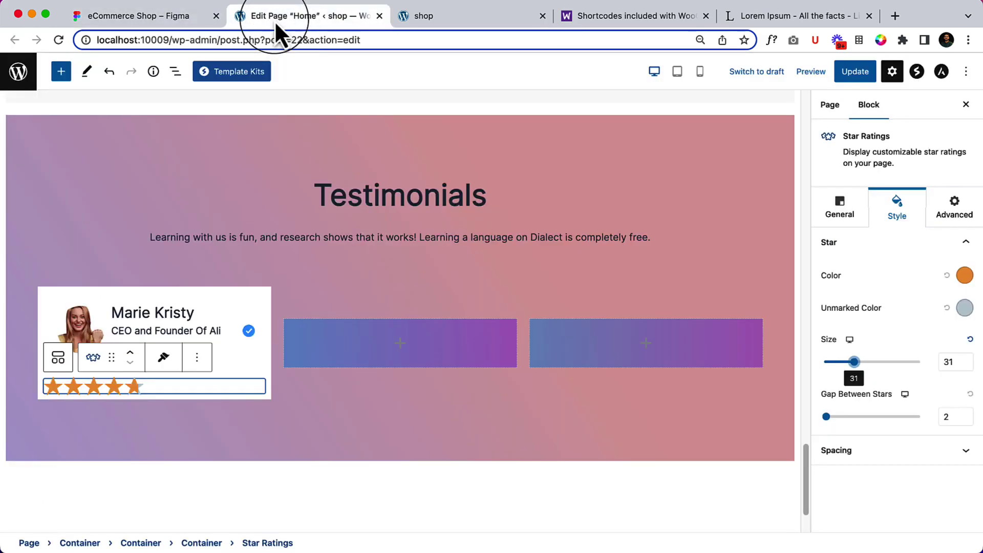
click(968, 365)
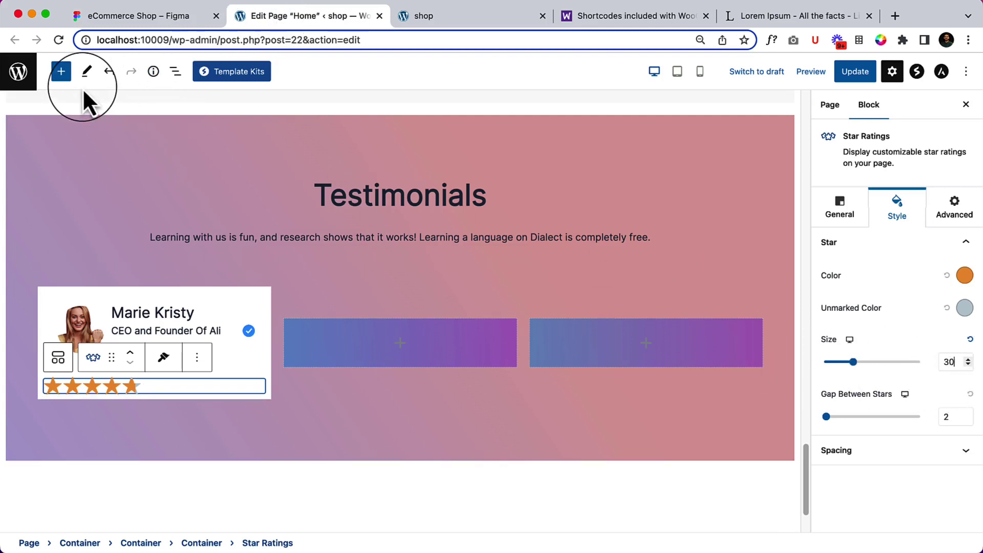
Save the page and reload the live site to see the stars.
click(846, 74)
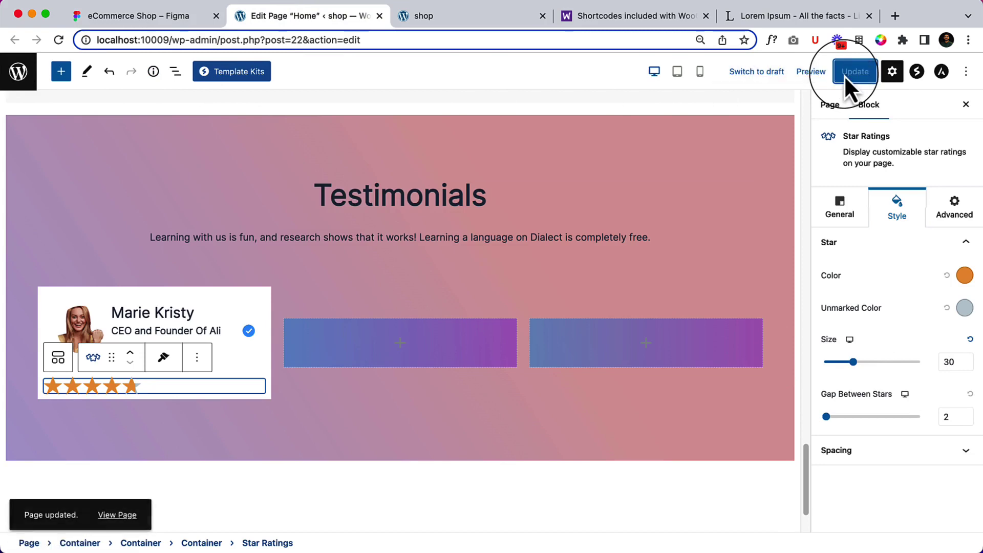
click(446, 15)
click(59, 40)
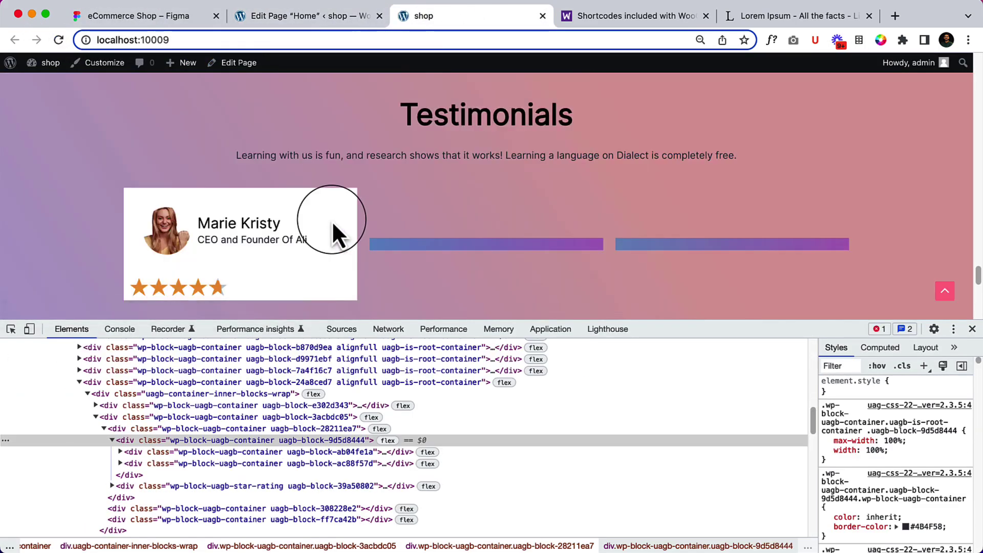
In the editor, expand the card's nested Container in List View and bring up the block inserter.
click(301, 17)
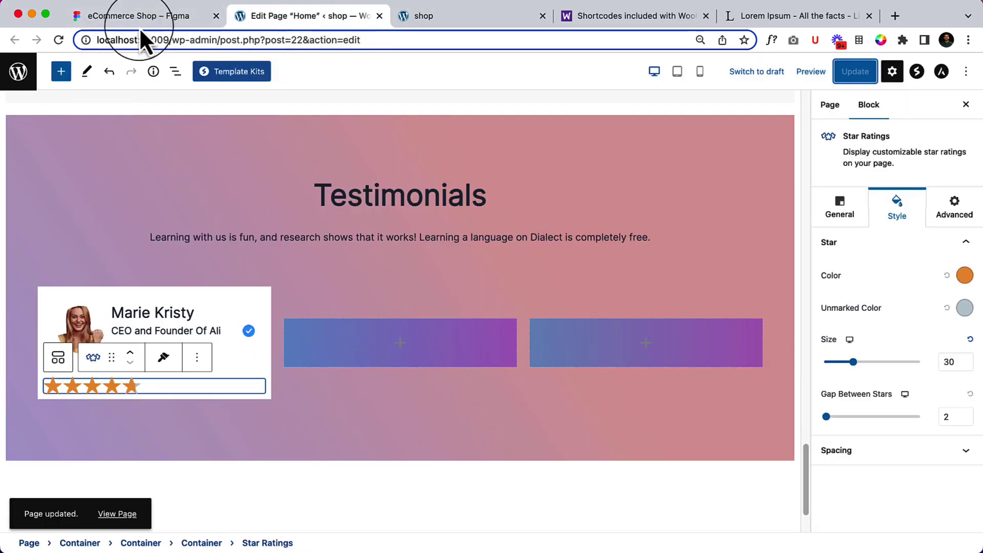
click(175, 71)
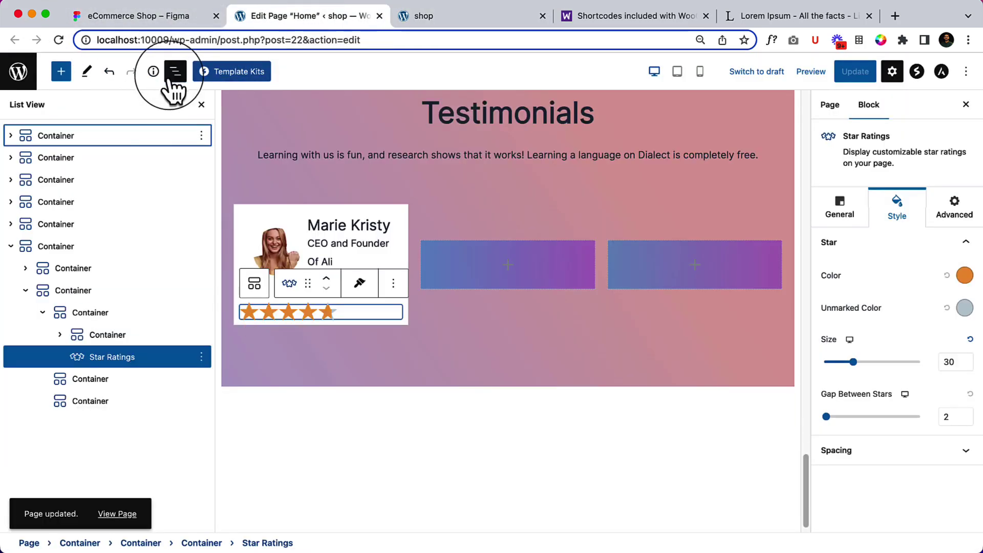
click(60, 335)
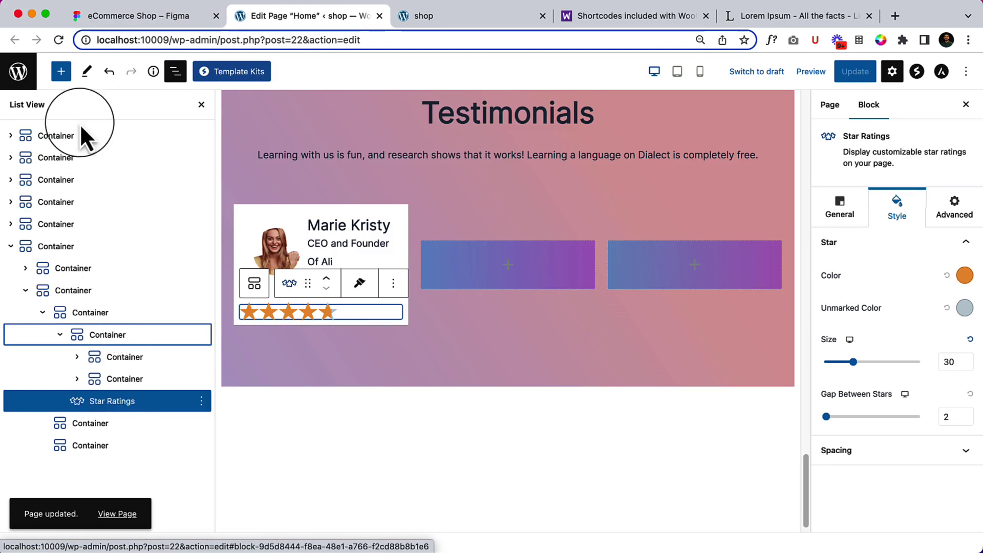
click(61, 72)
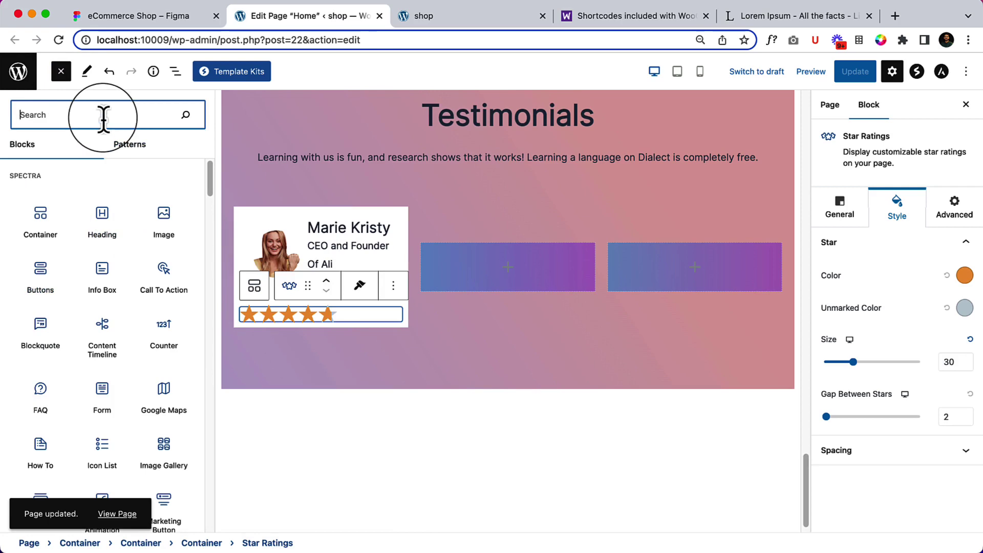
Drop a Paragraph block below the stars and paste Lorem Ipsum text from lipsum.com into it.
text(pa)
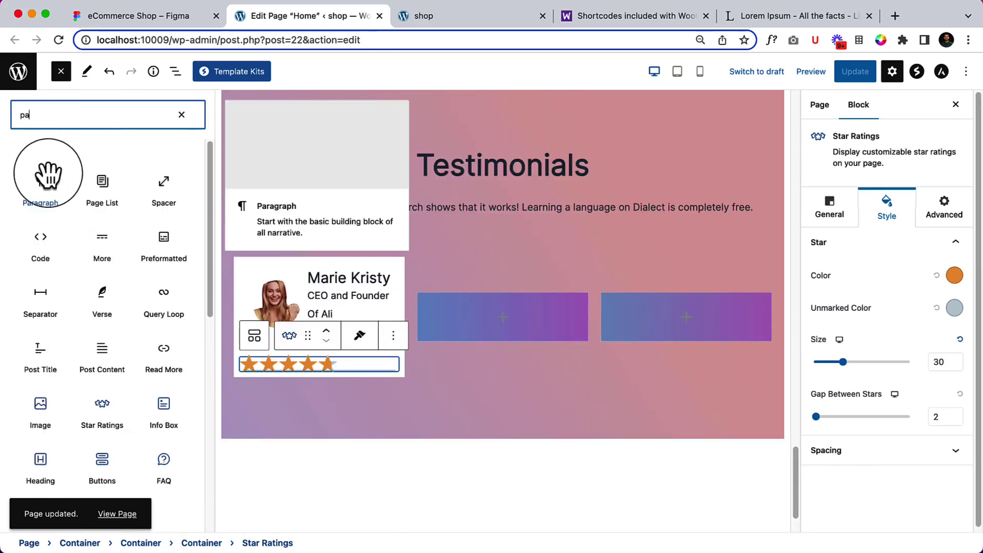
drag(41, 184, 296, 364)
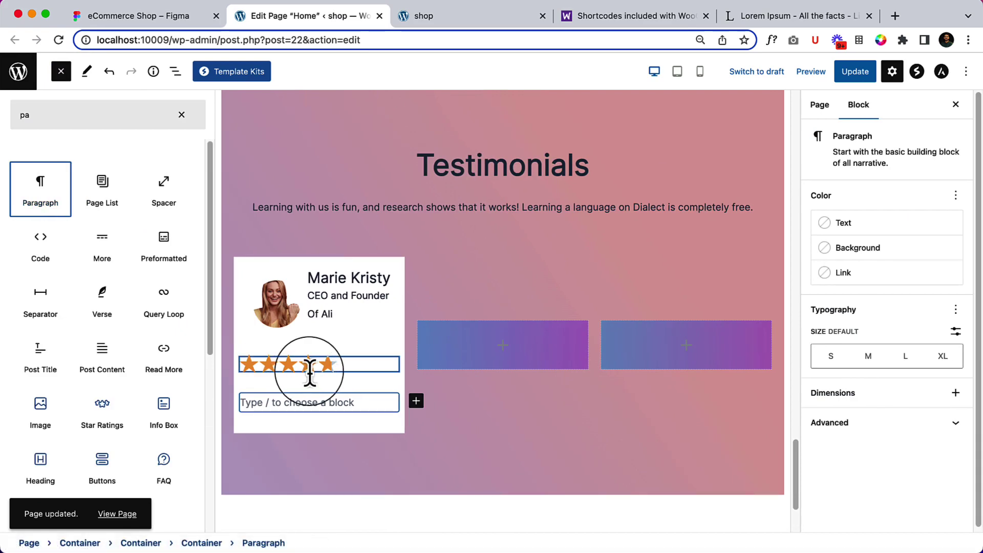
click(306, 403)
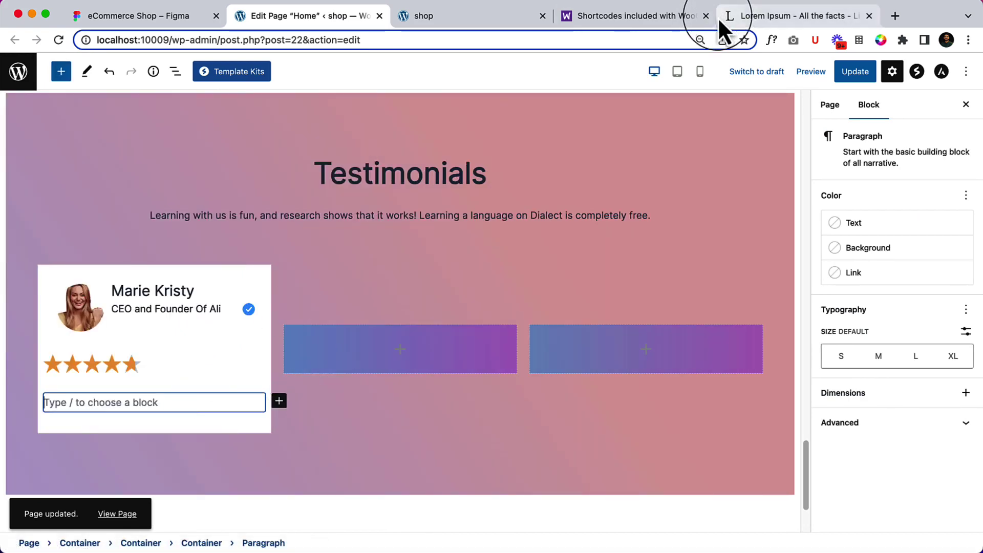
click(742, 17)
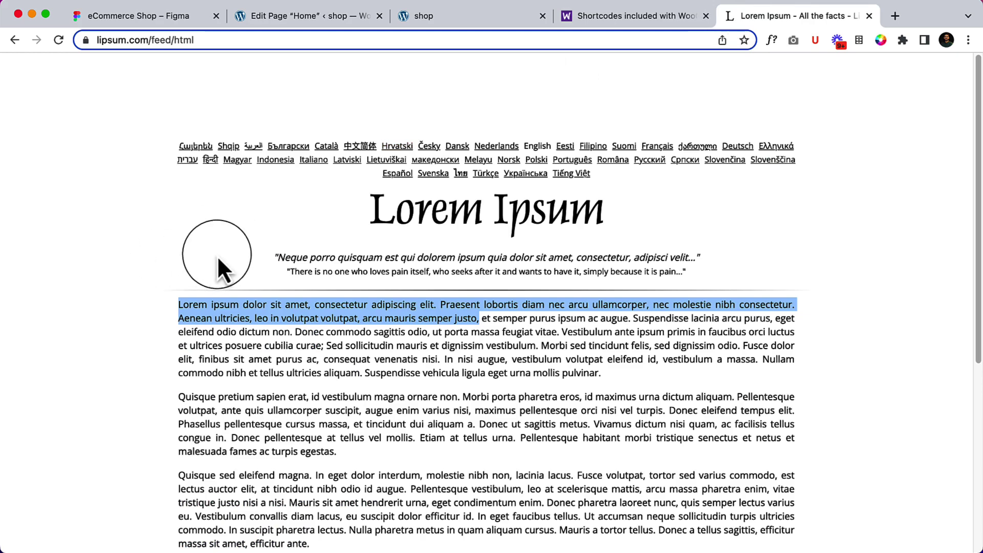
click(297, 15)
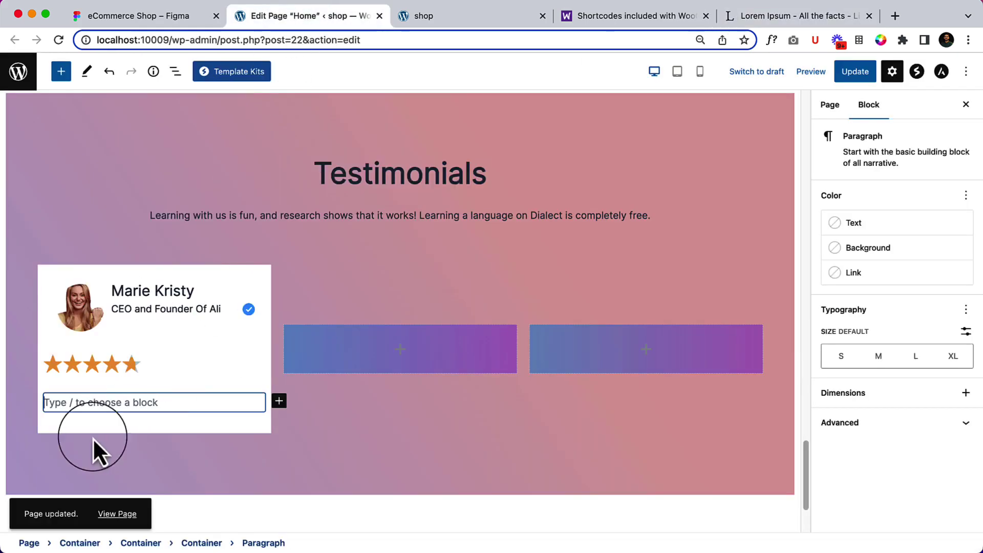
text(Lorem ipsum dolor sit amet, consectetur adipiscing elit. Praesent lobortis diam nec arcu ullamcorper, nec molestie nibh consectetur. Aenean ultricies, leo in volutpat volutpat, arcu mauris semper justo,)
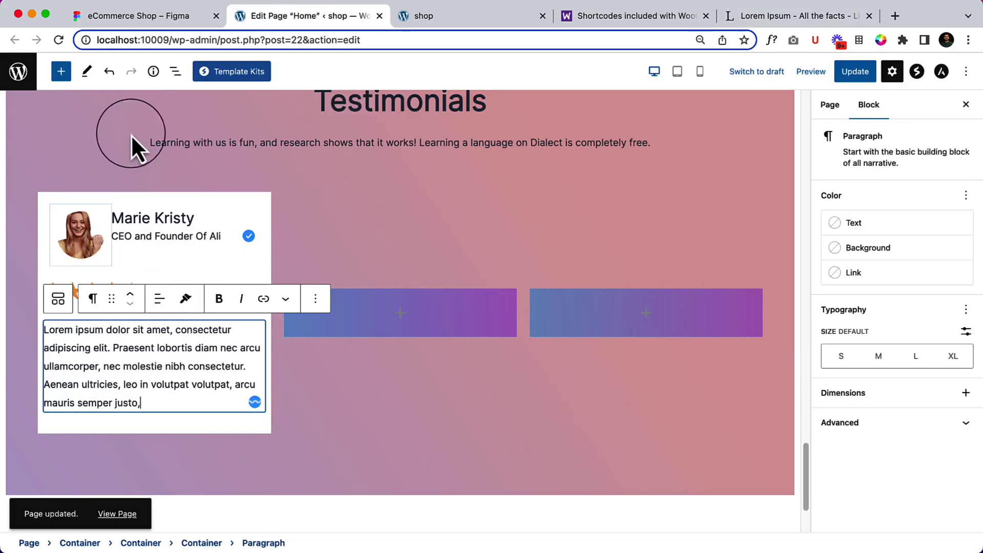
click(176, 71)
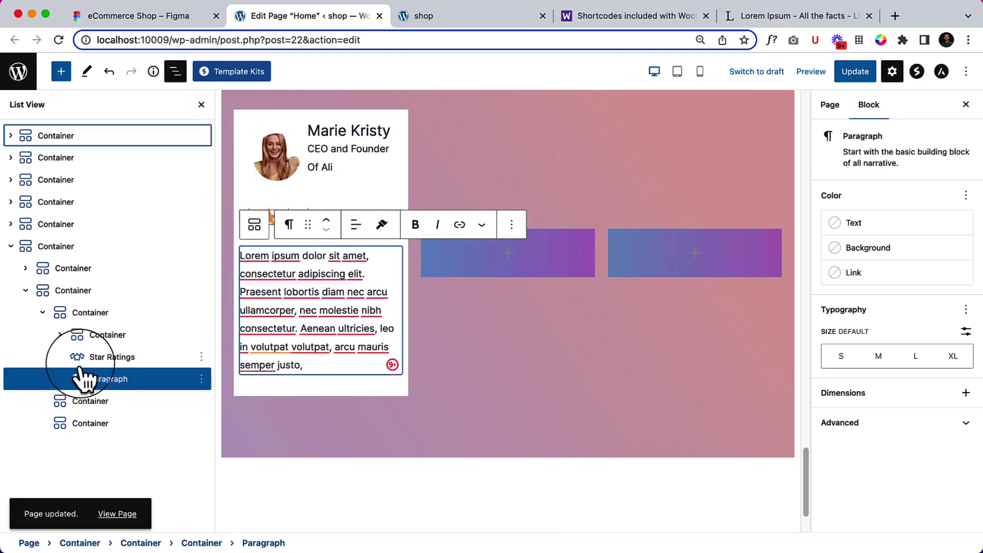
Wrap the star rating and the new paragraph together in a Group.
click(108, 359)
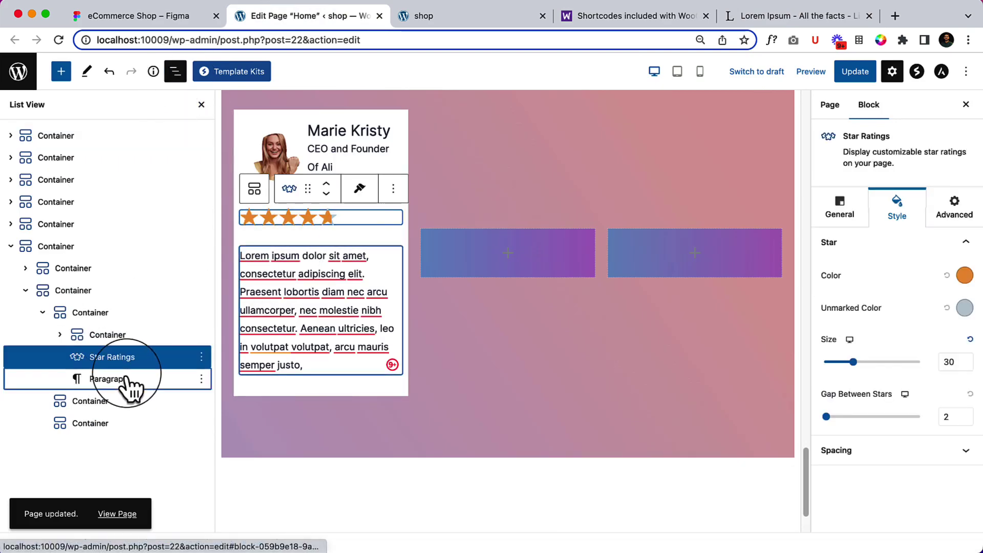
click(131, 383)
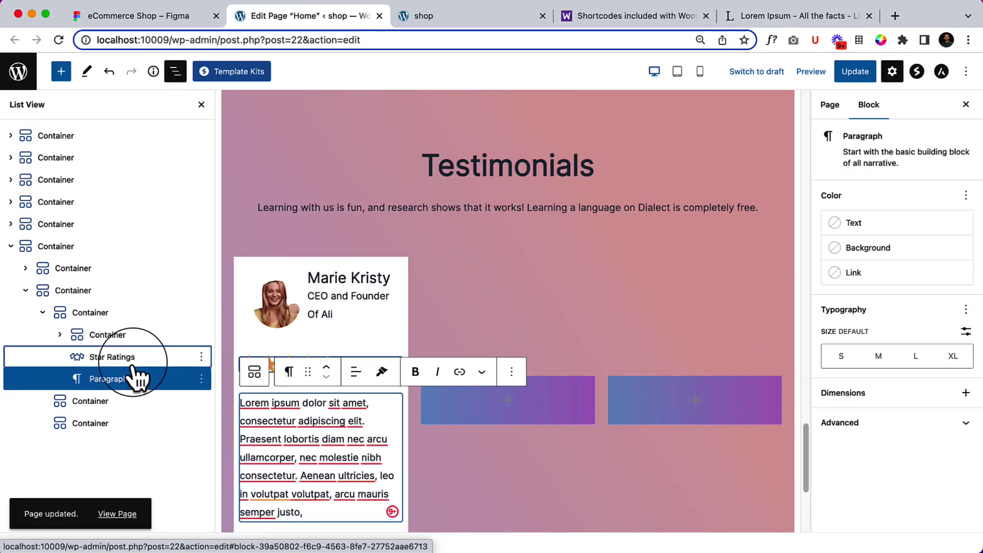
shift+click(133, 357)
scroll(367, 373, down, 3)
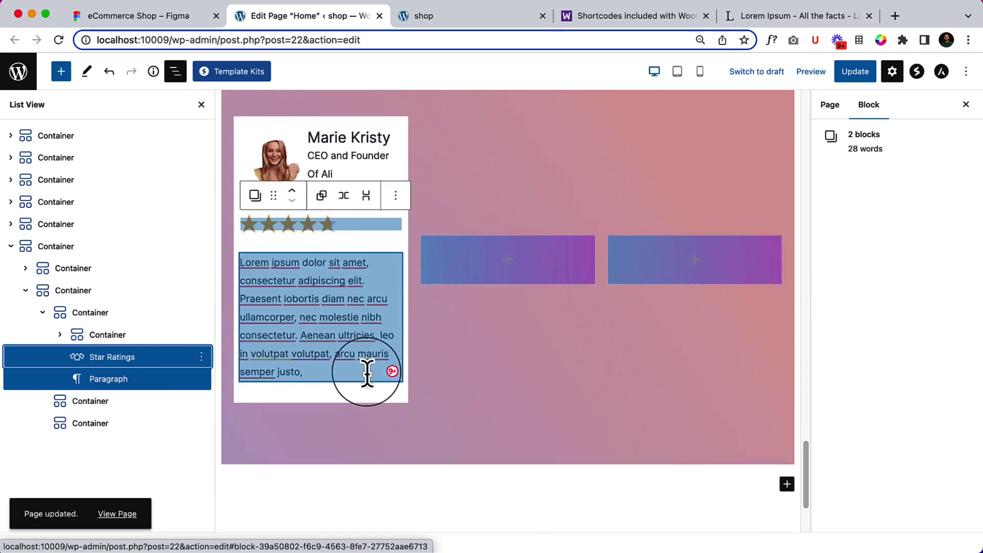
click(323, 195)
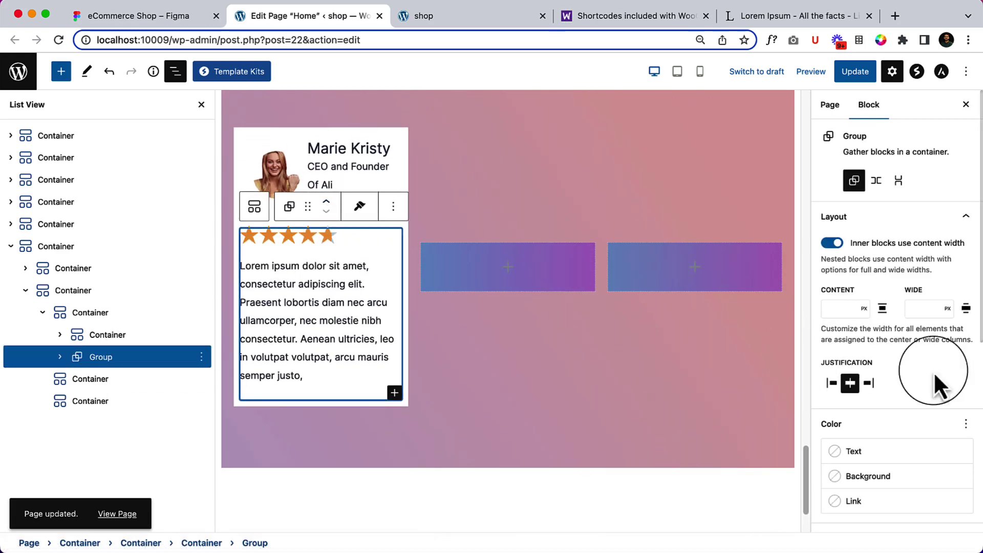
Give the group block spacing 2 and slight padding, save, and switch to the live site.
scroll(968, 477, down, 5)
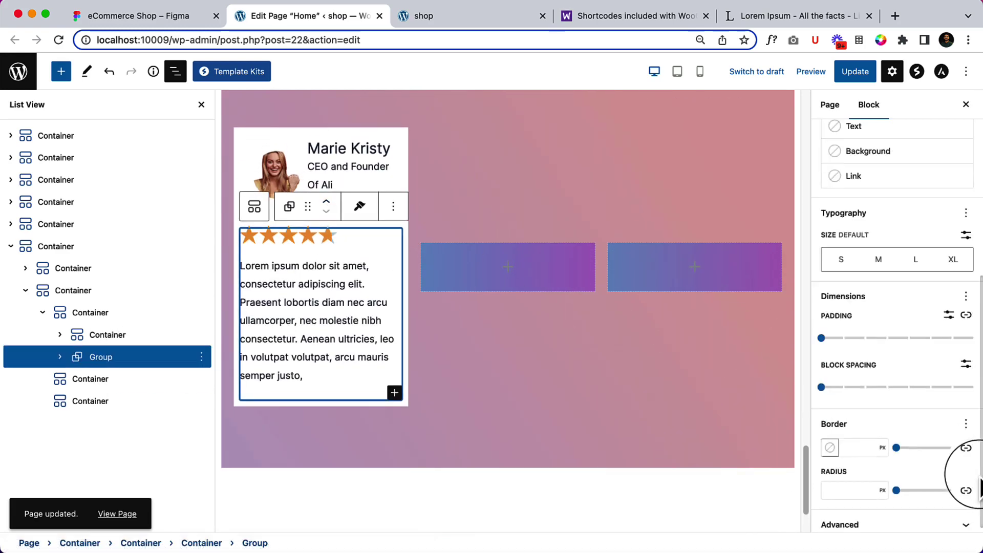
click(823, 383)
drag(821, 383, 864, 384)
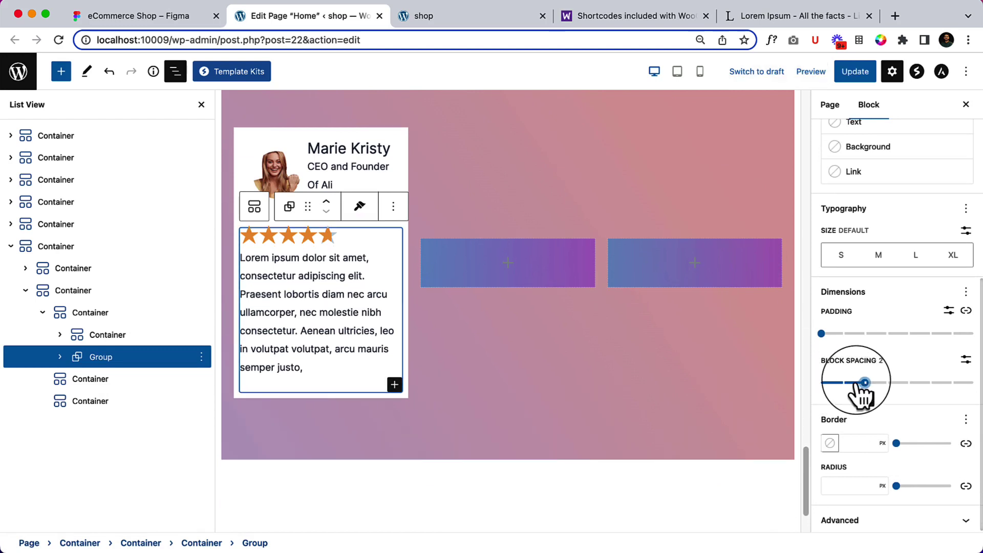
mouse_move(821, 334)
mouse_down()
mouse_move(843, 333)
mouse_move(823, 333)
mouse_up()
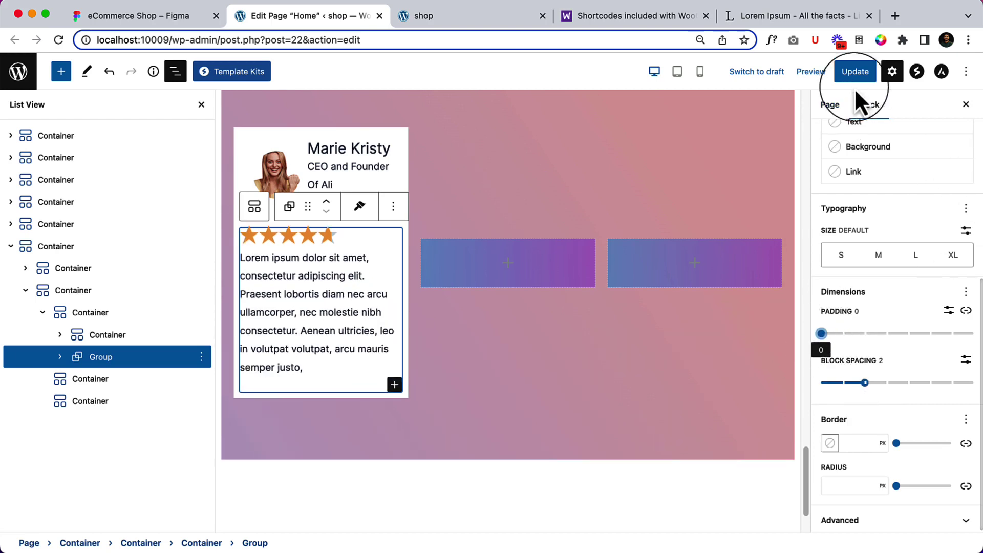
click(855, 71)
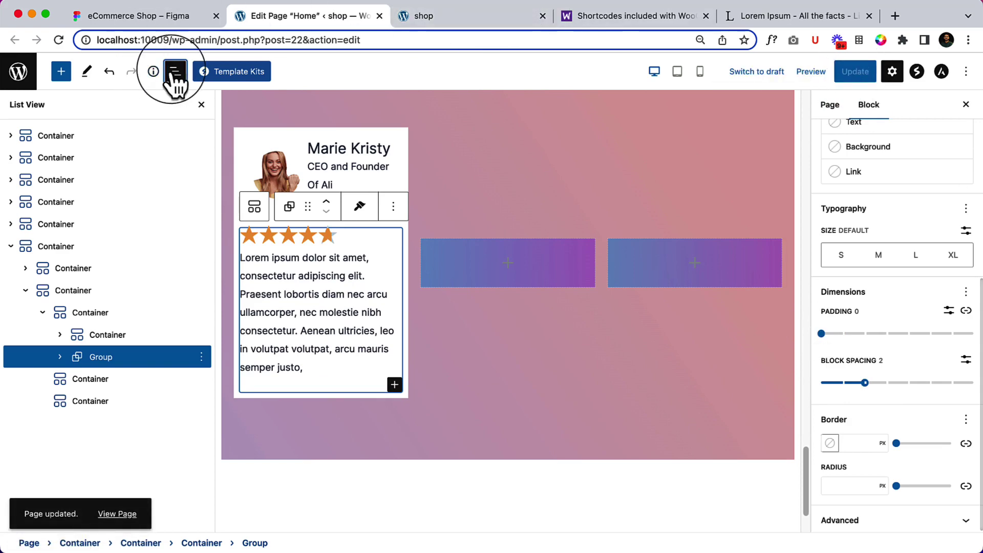
click(175, 72)
click(453, 18)
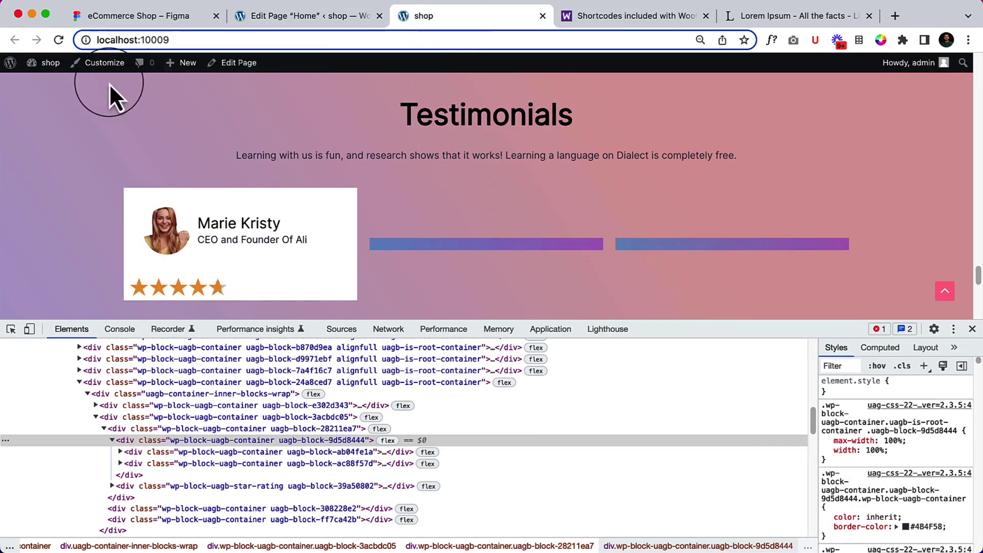
Reload the live page, then inspect the testimonial paragraph layer in the Figma design.
click(58, 40)
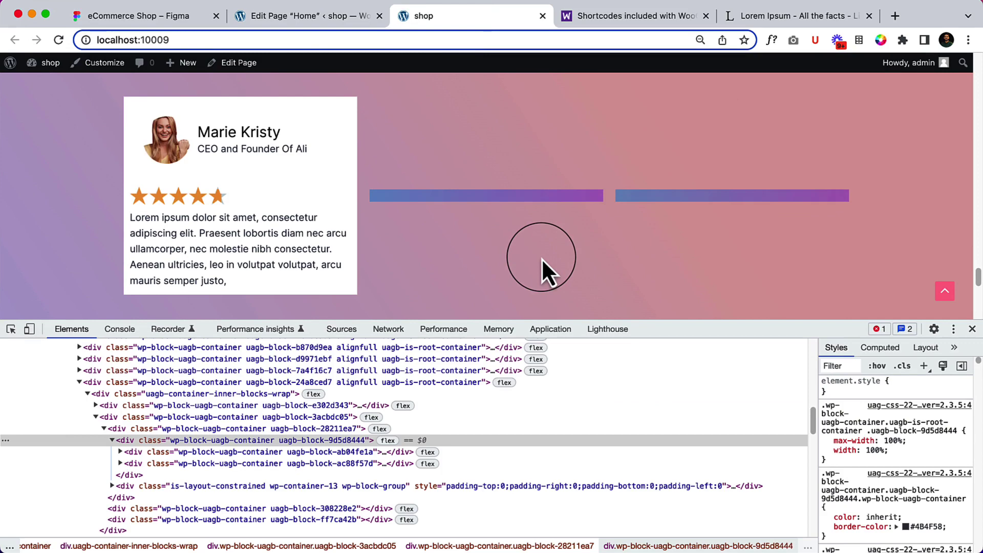
click(185, 18)
drag(186, 18, 134, 27)
scroll(326, 215, down, 3)
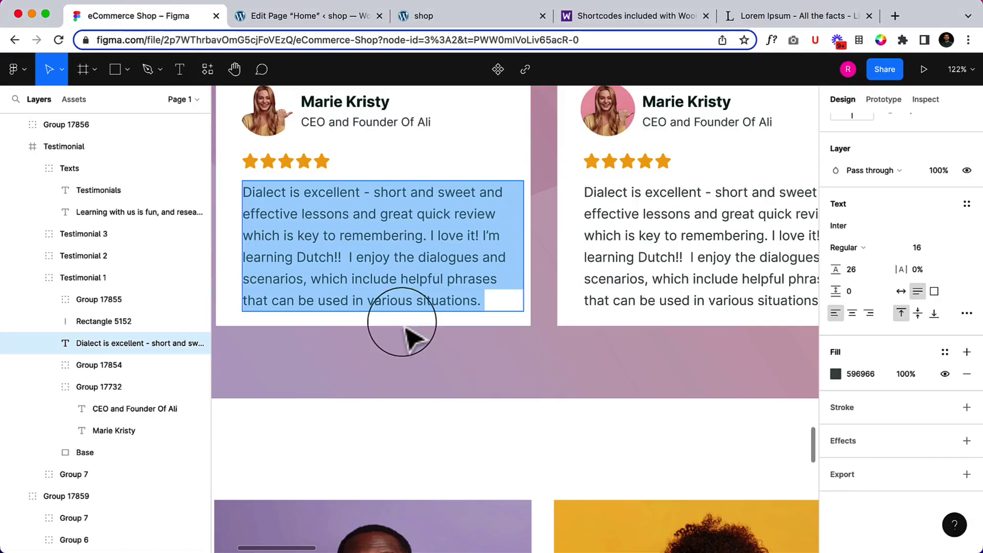
key(Escape)
scroll(401, 250, down, 2)
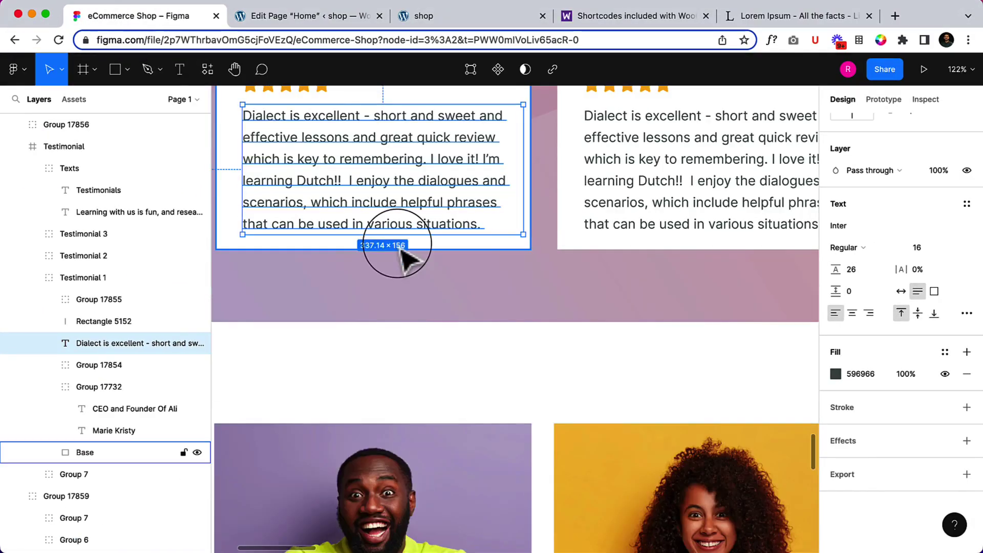
scroll(396, 244, up, 3)
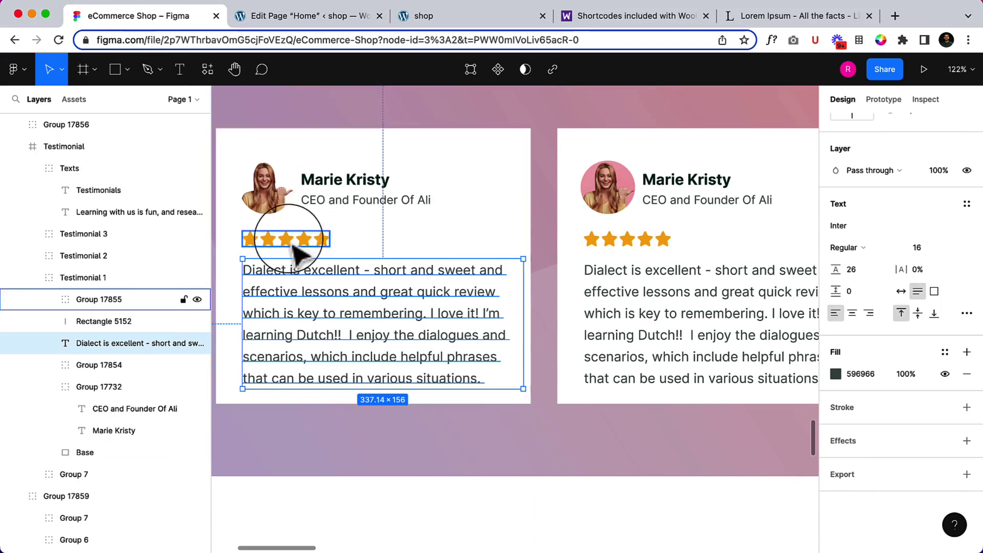
Unlink the text group's padding and set right to 2 and left to 3.
click(269, 16)
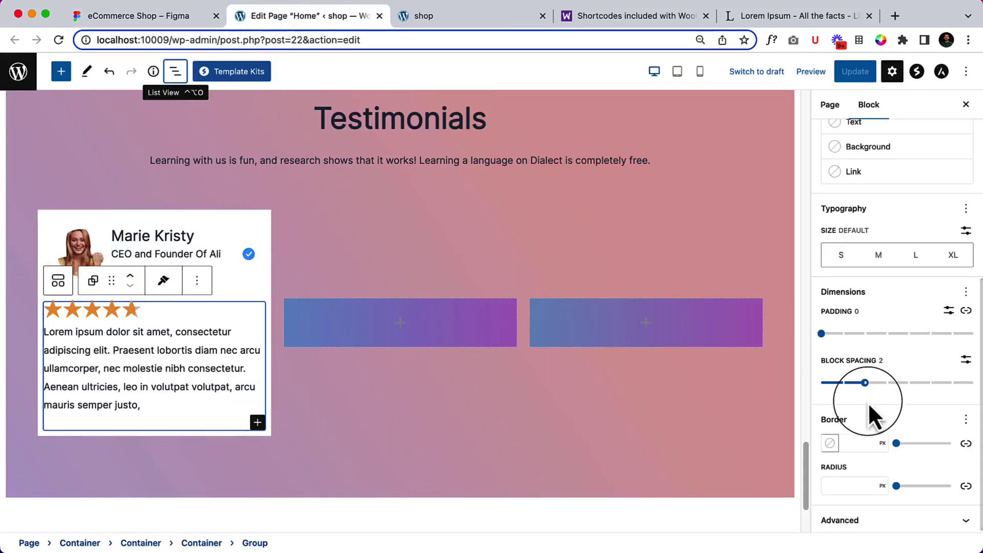
click(966, 311)
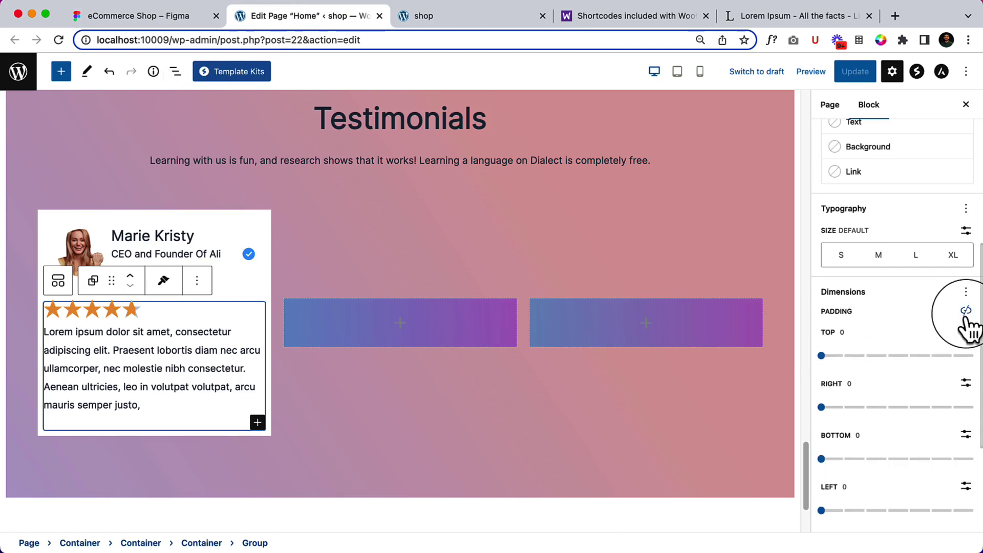
drag(823, 408, 865, 408)
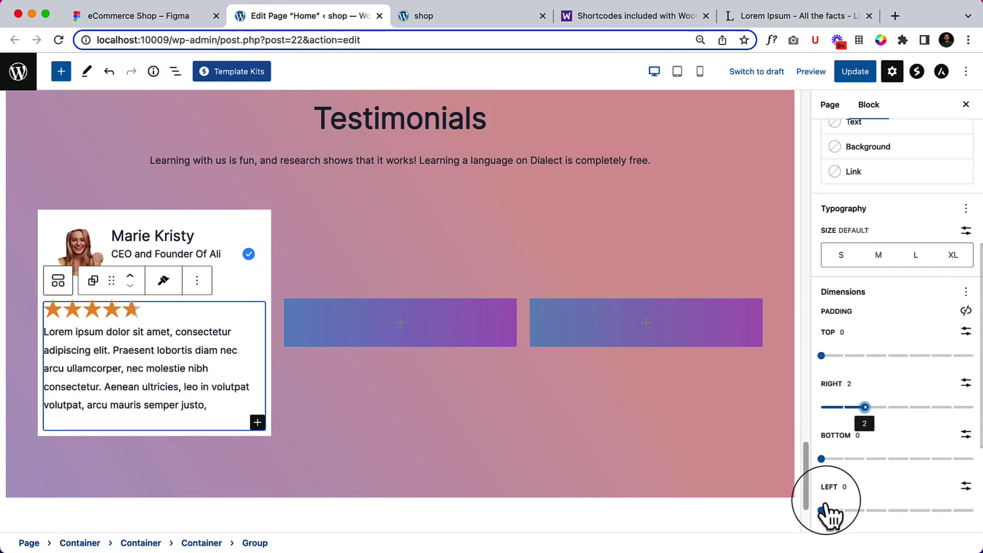
drag(823, 510, 885, 511)
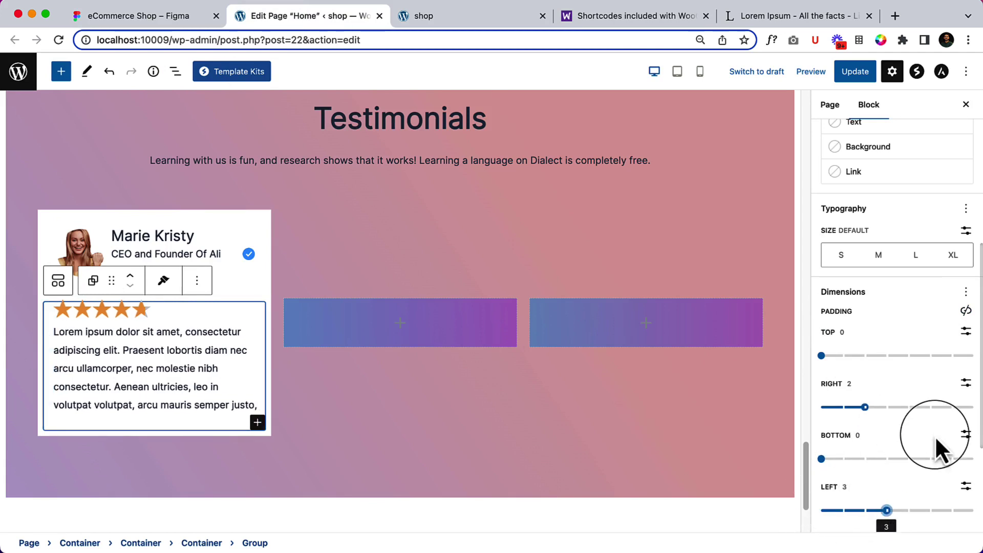
scroll(936, 435, down, 1)
Unlink the card Container's padding and set its bottom to 0, keeping 10 on other sides.
click(244, 283)
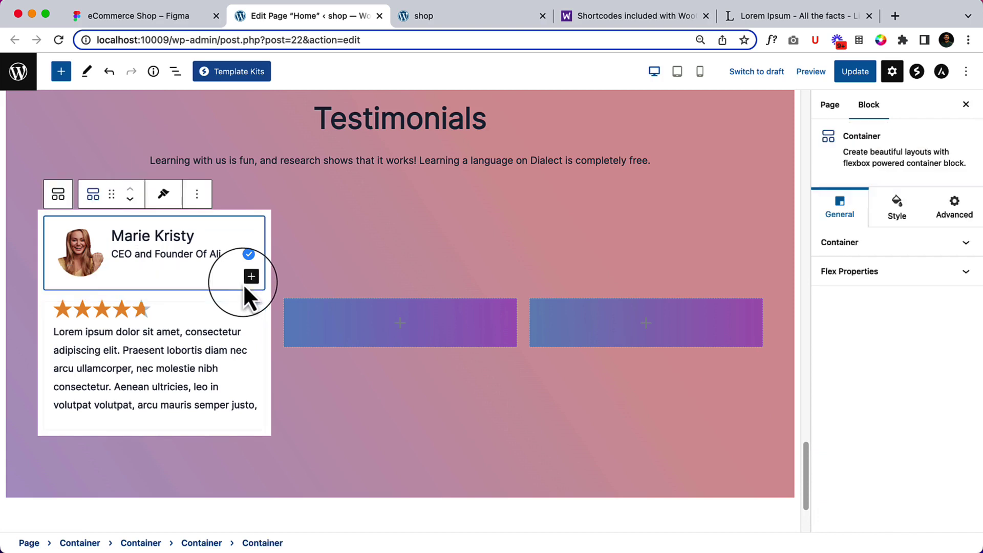
click(175, 72)
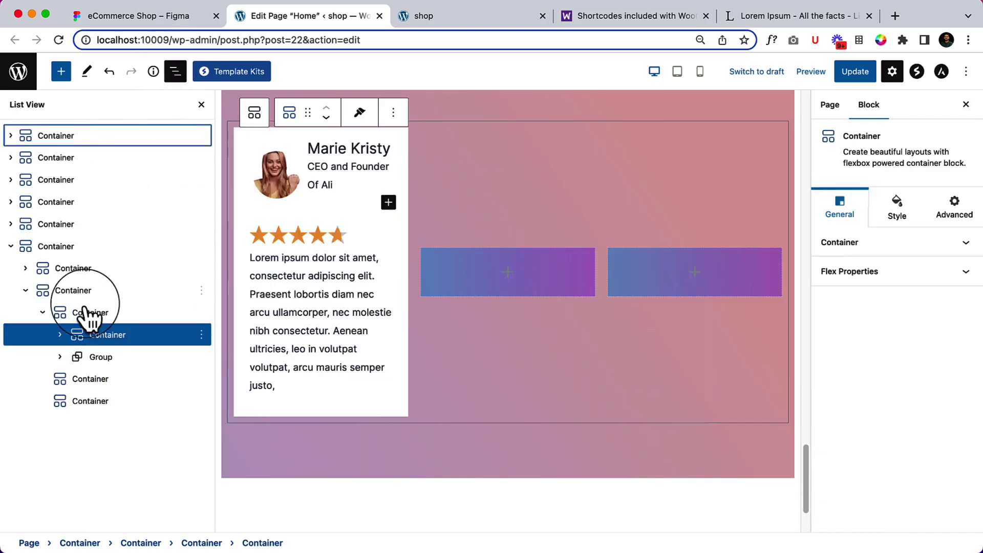
click(105, 335)
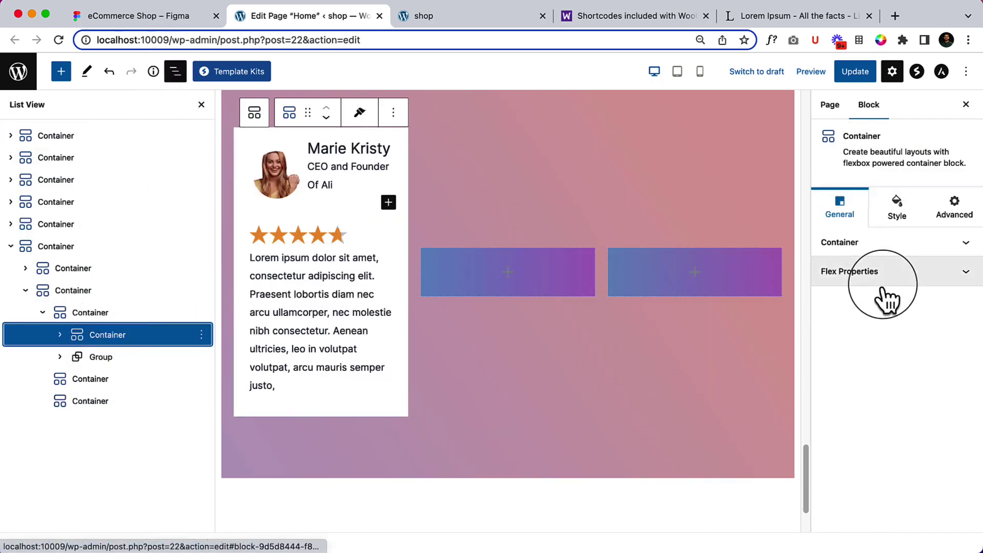
click(901, 220)
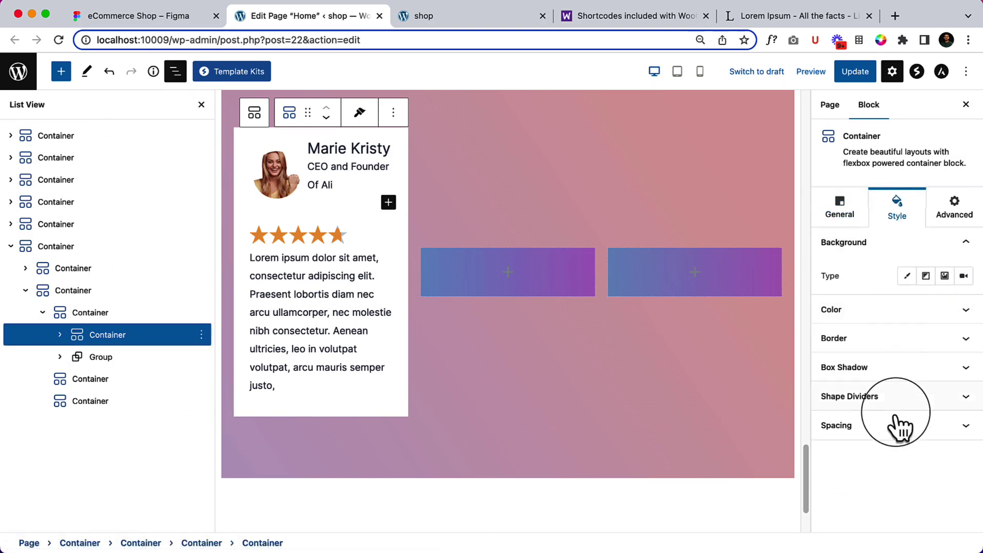
click(840, 426)
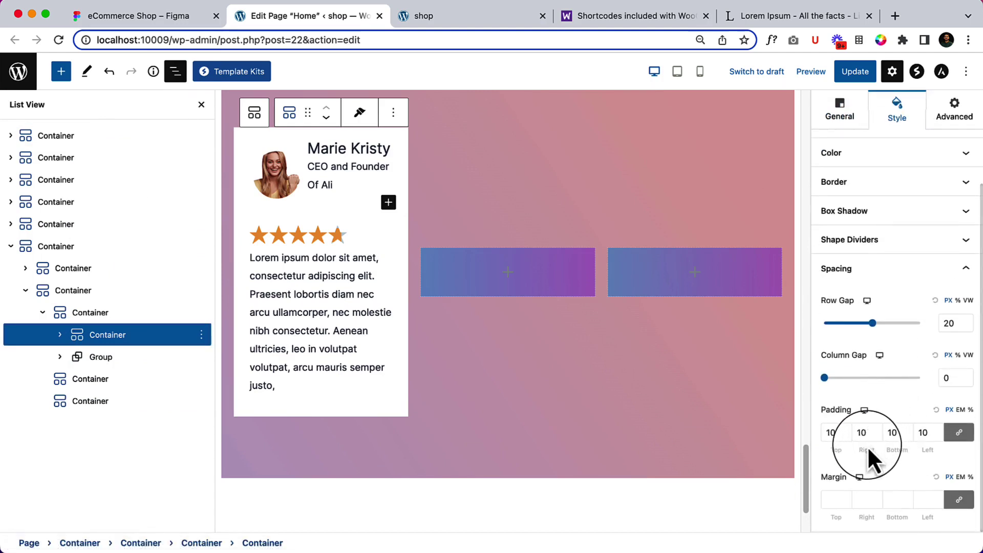
click(960, 433)
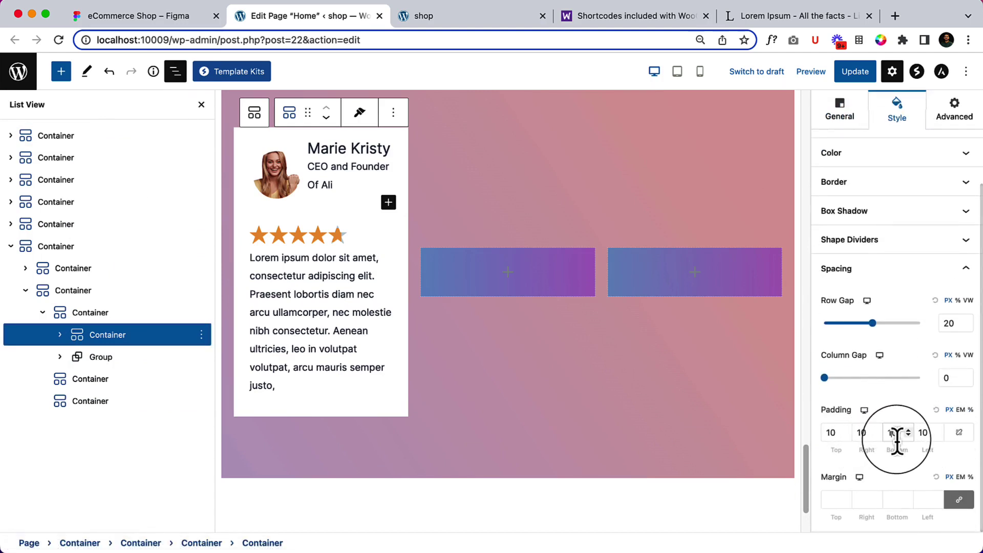
double_click(892, 433)
text(0)
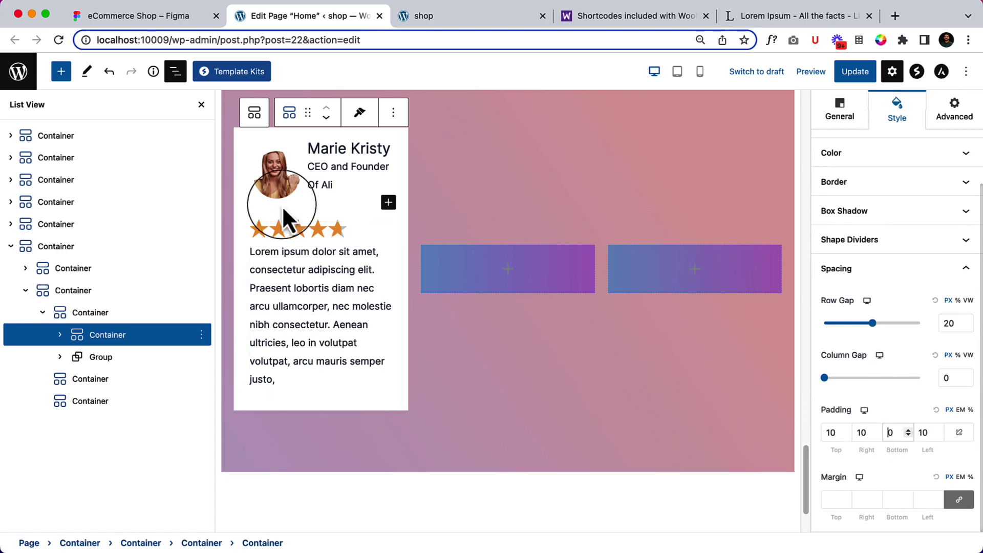
Inspect the avatar image's styling and its surrounding name and job-title containers.
click(256, 199)
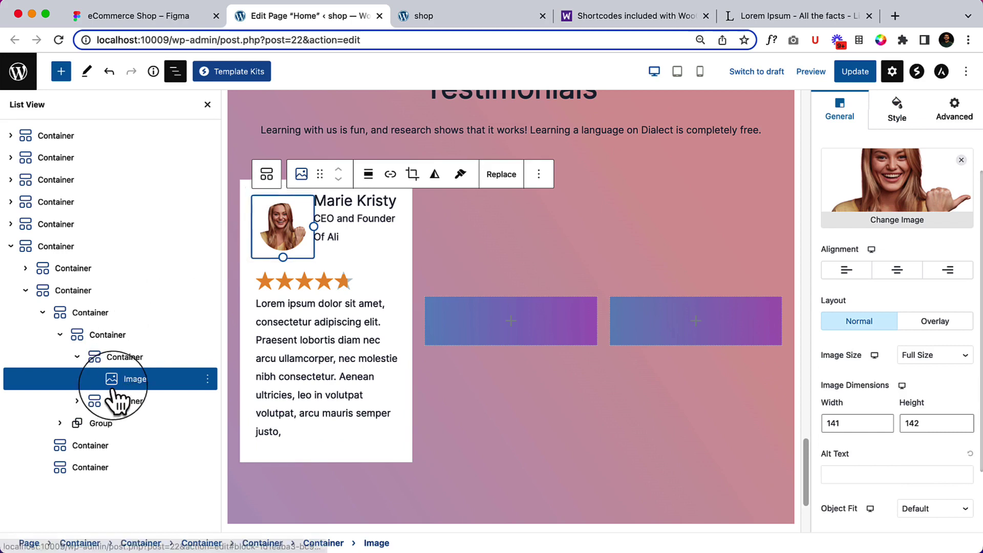
scroll(886, 411, down, 3)
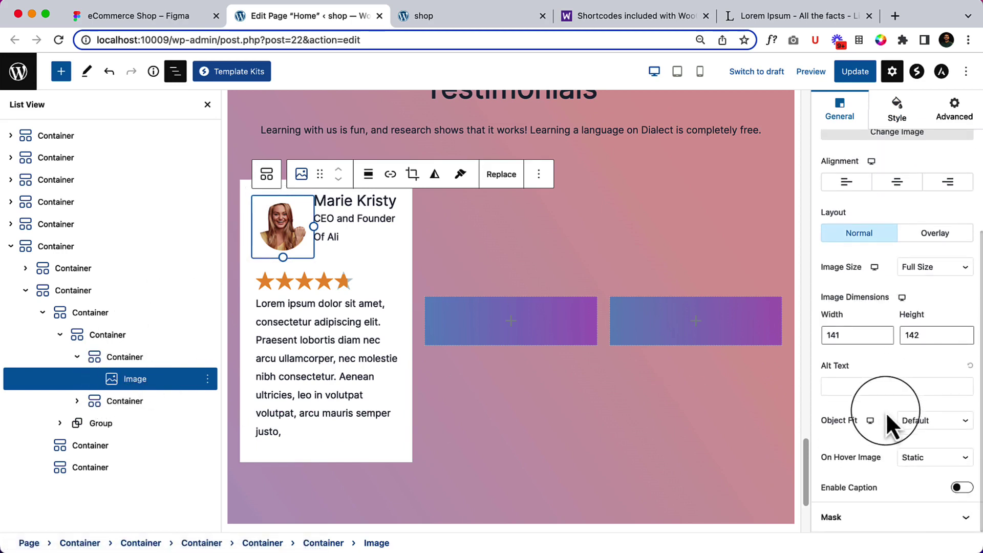
click(892, 130)
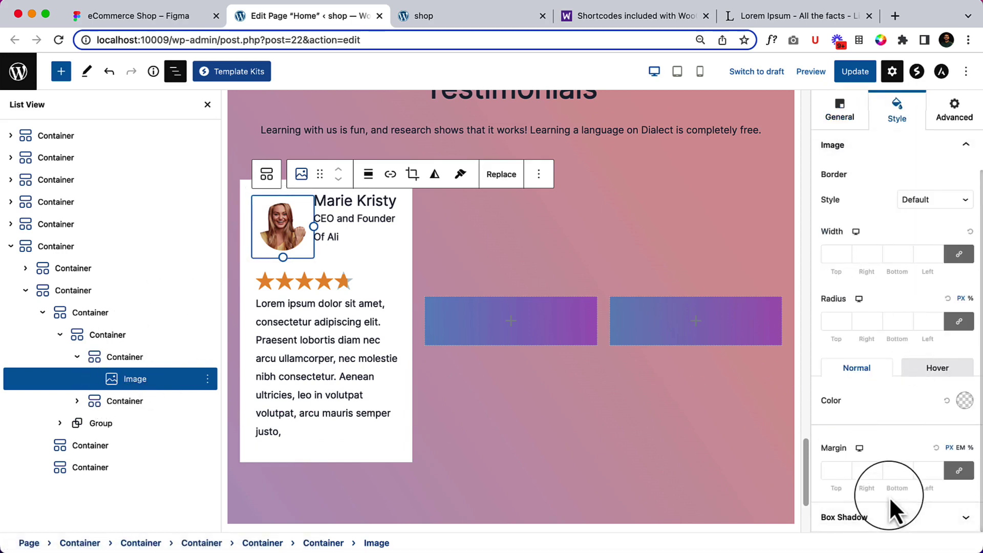
click(122, 359)
scroll(975, 384, down, 3)
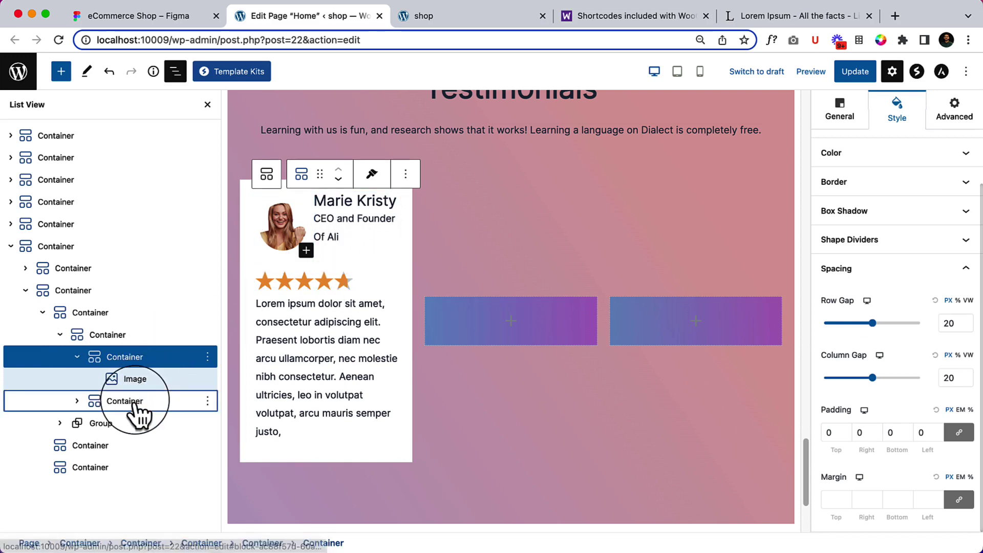
click(205, 407)
scroll(871, 513, down, 2)
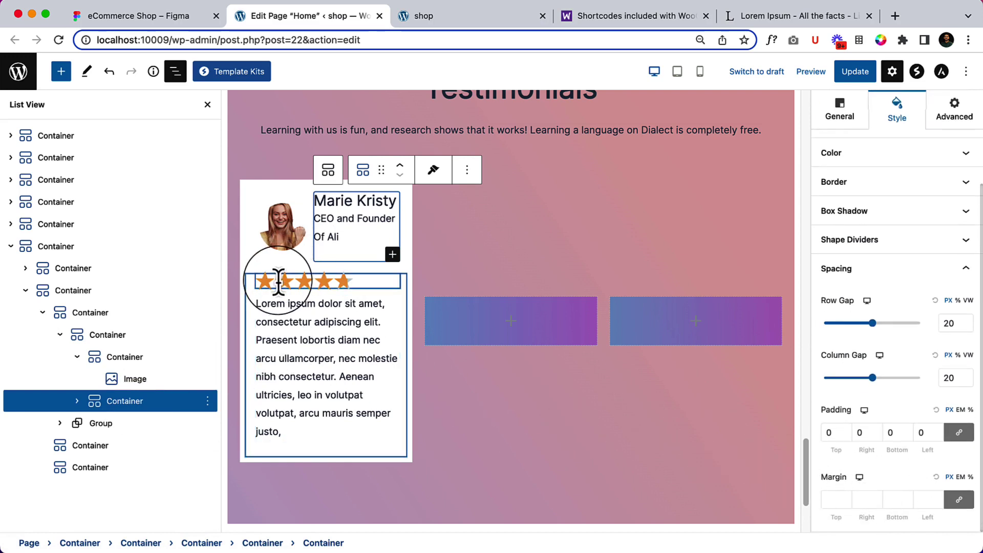
Unlink the avatar image's margins, set the bottom margin to -7, and save the page.
click(256, 223)
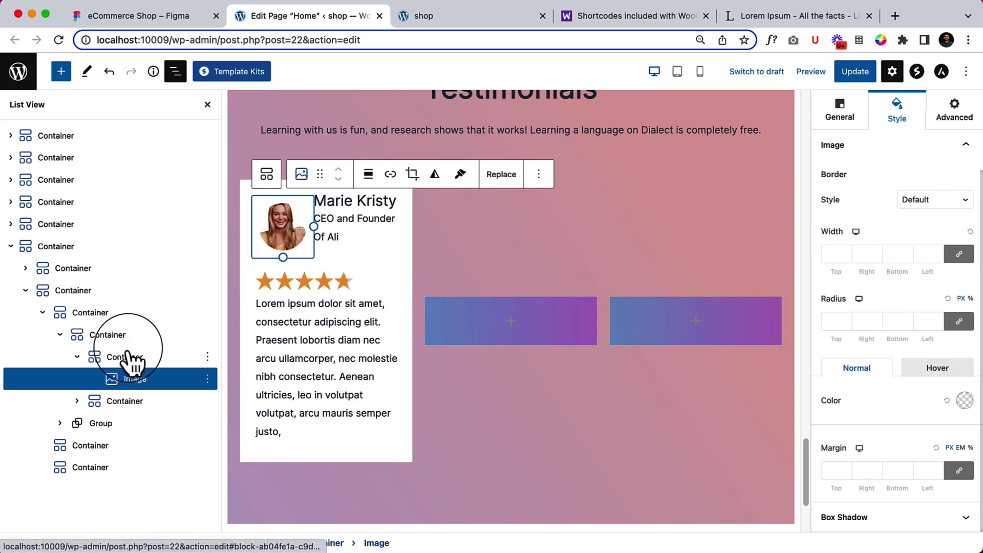
click(959, 470)
click(885, 470)
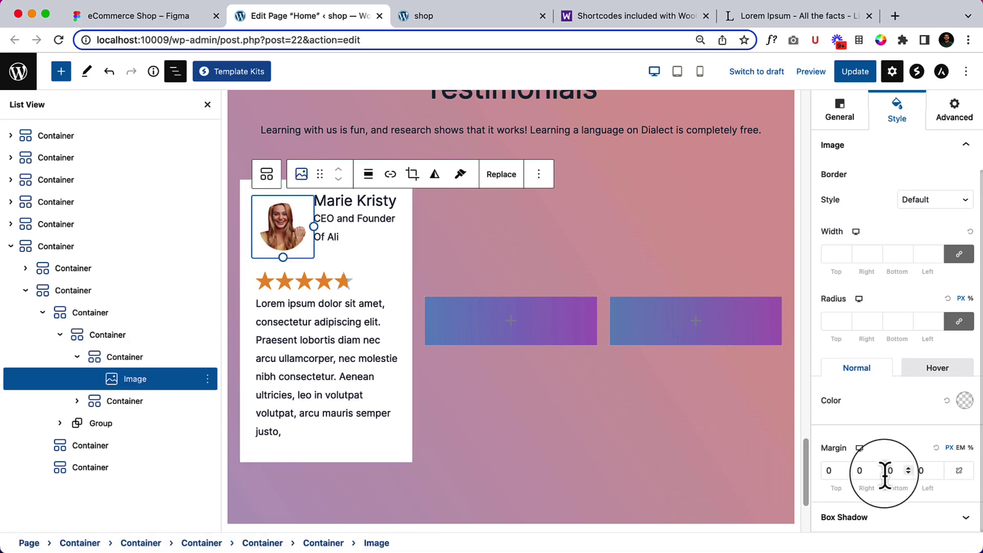
text(-6)
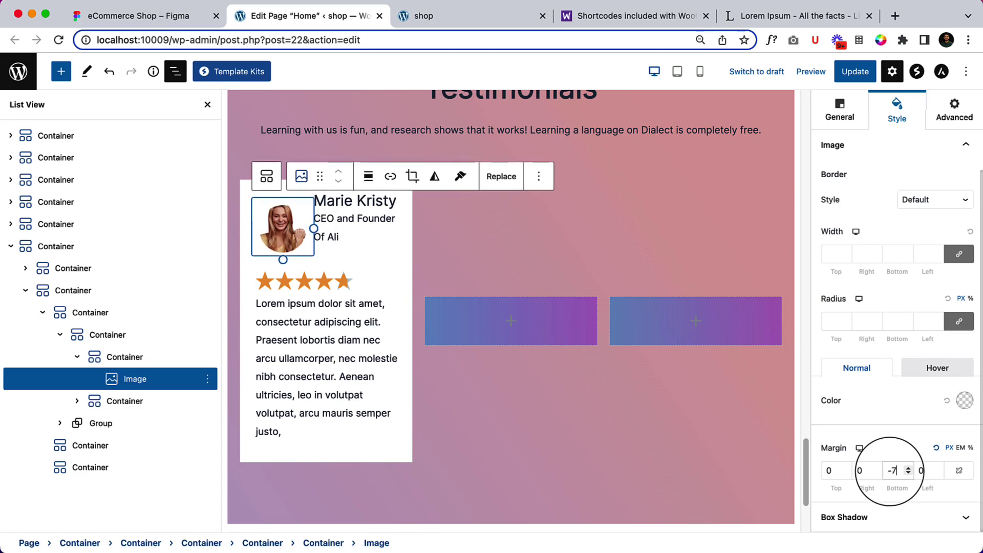
click(855, 71)
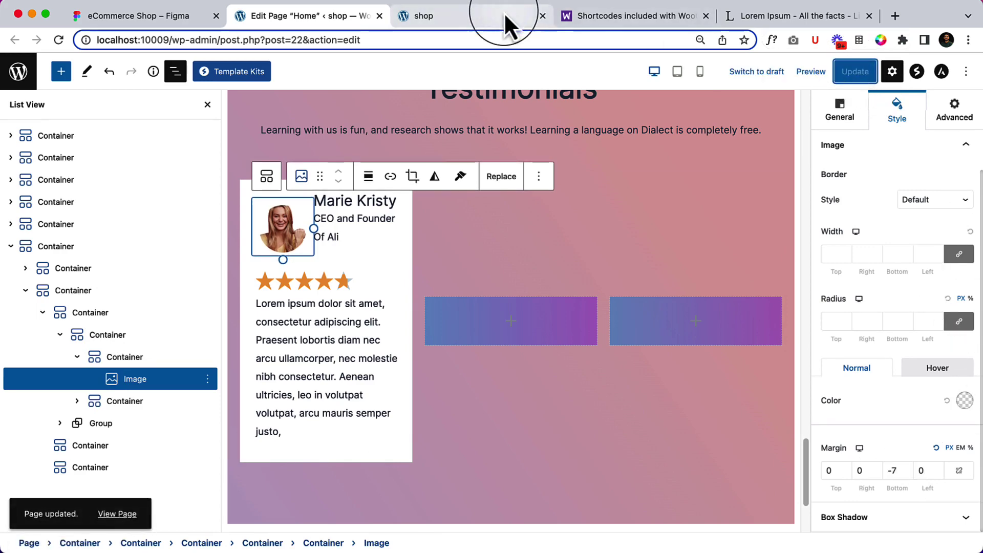
click(504, 13)
Give the testimonial text group a bottom padding of 2, save, and return to the live site.
click(50, 38)
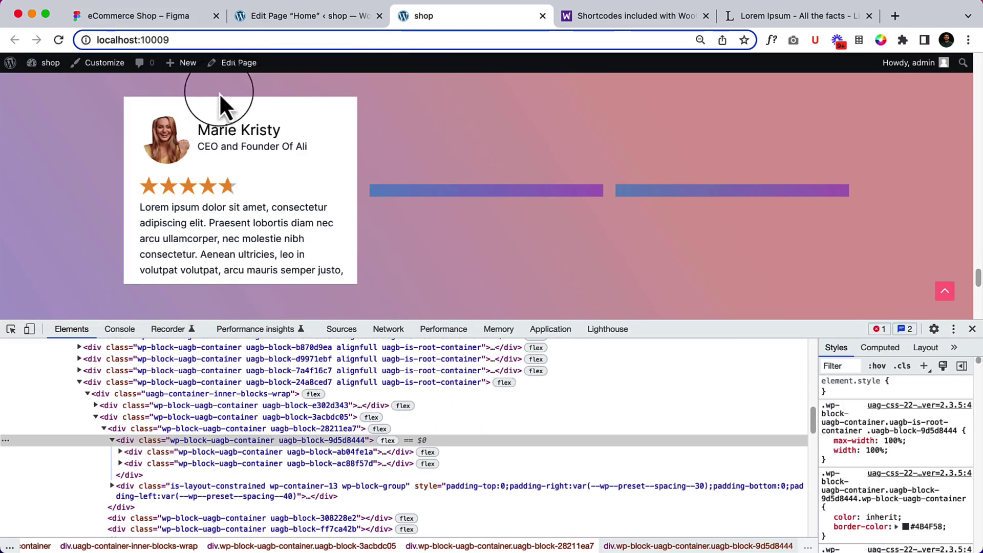
click(304, 16)
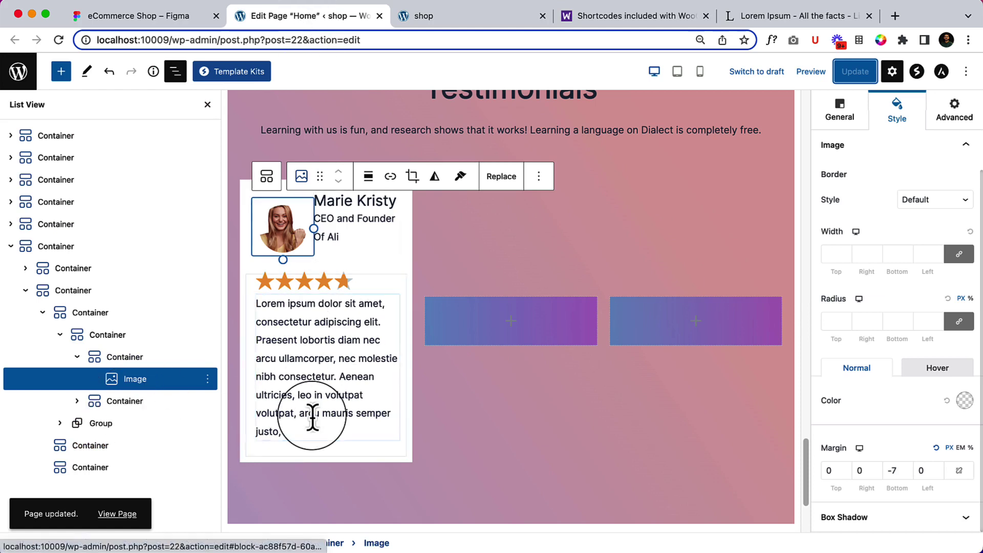
click(275, 449)
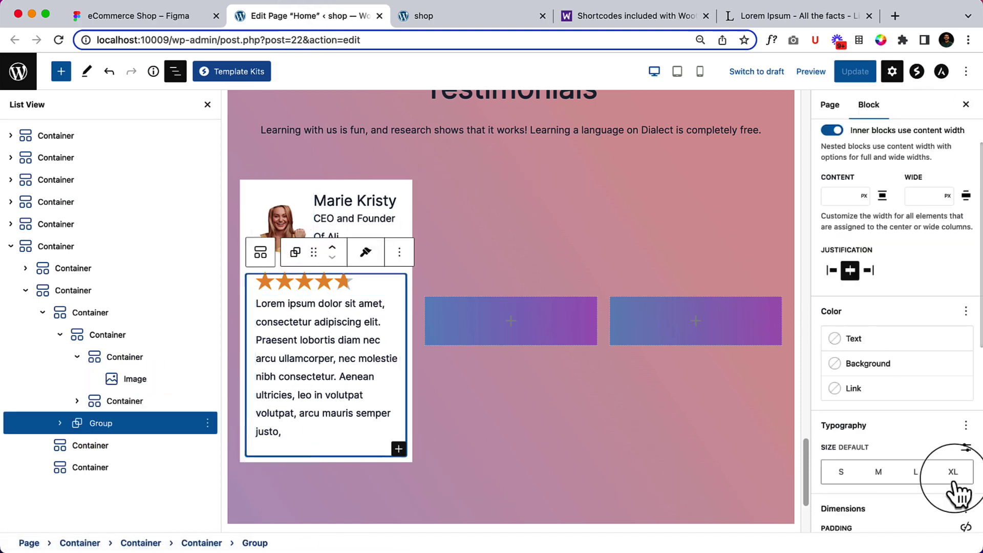
scroll(953, 487, down, 5)
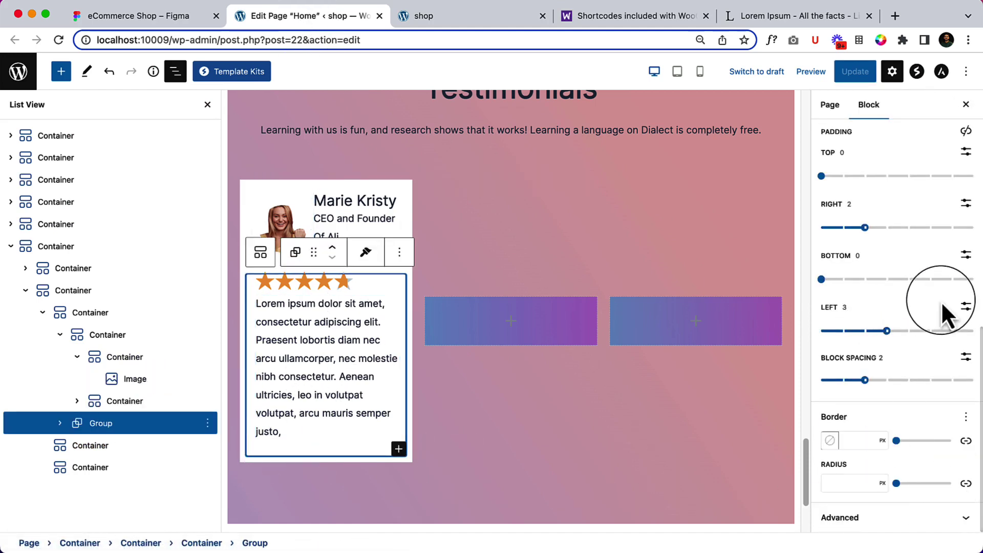
drag(822, 279, 865, 279)
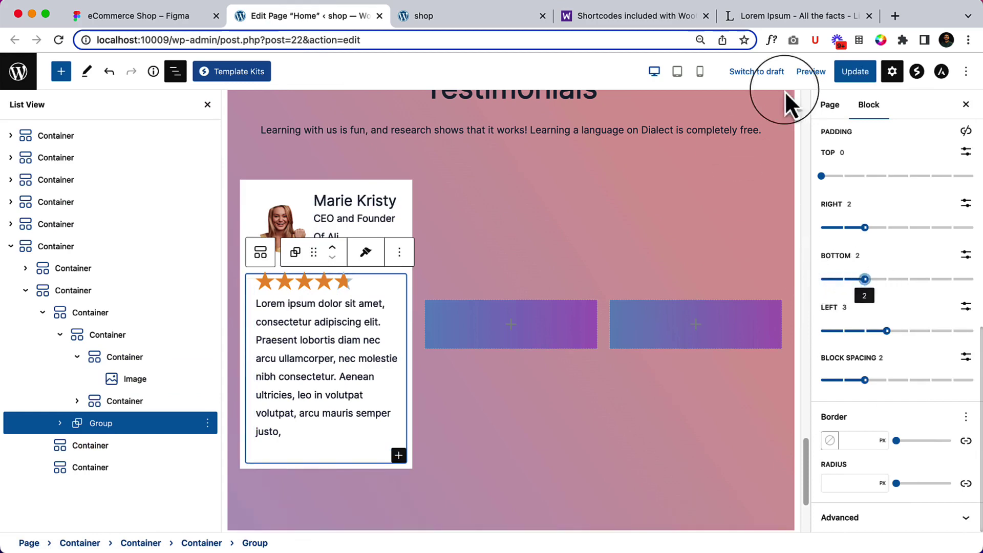
click(855, 72)
click(453, 21)
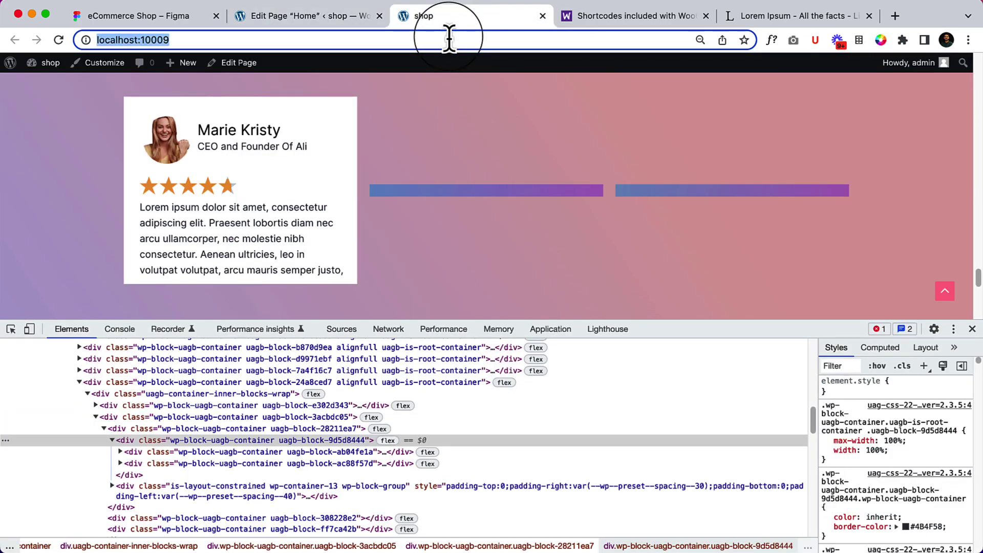
Reload the live shop page to check the padding, then go back to the editor.
key(Return)
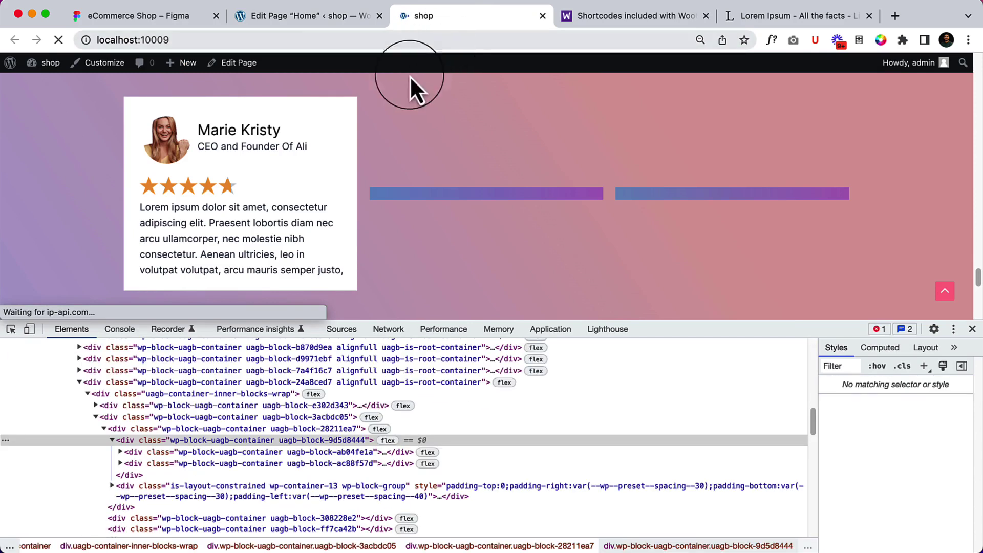
click(295, 28)
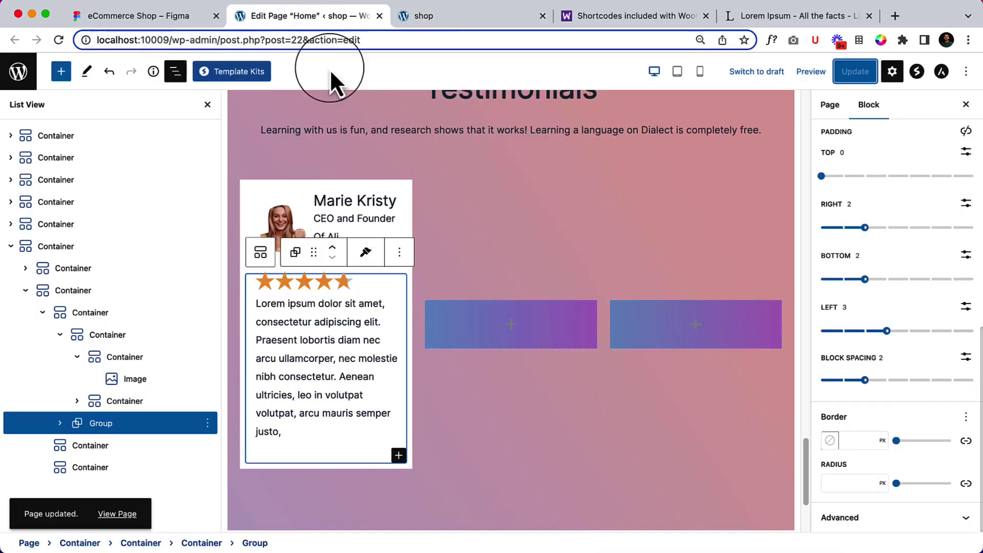
Raise the testimonial text group's bottom padding from 2 to 3 and update the page.
click(887, 331)
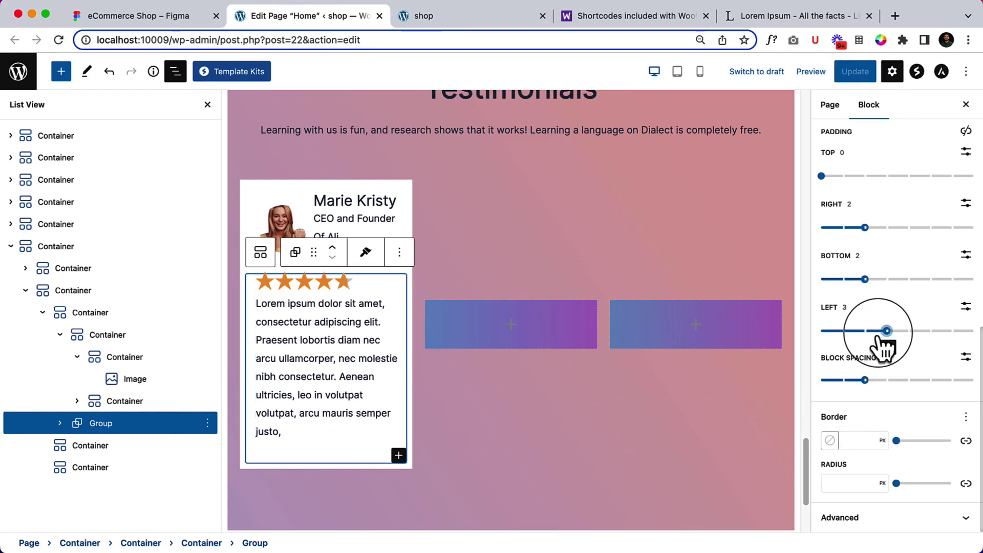
drag(873, 285, 887, 280)
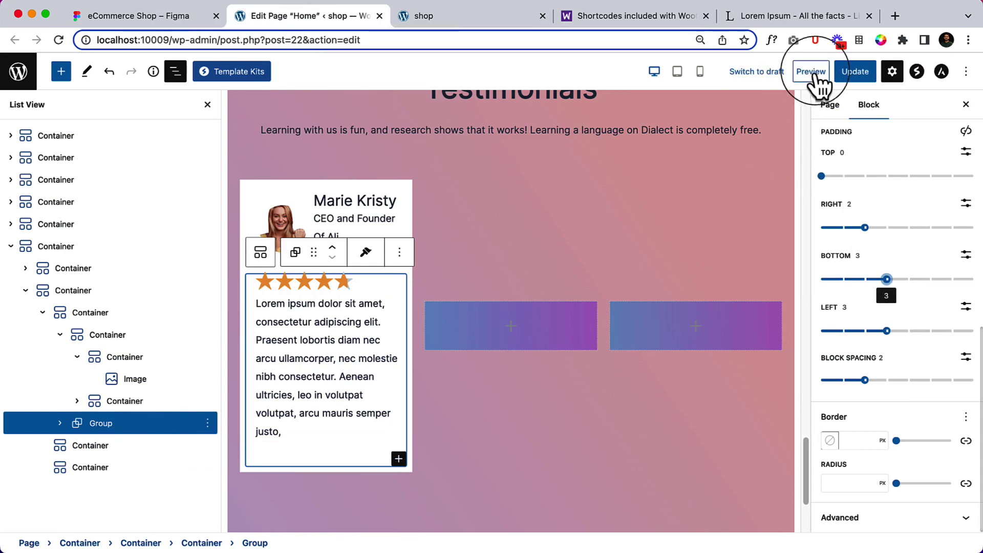
click(856, 74)
click(480, 17)
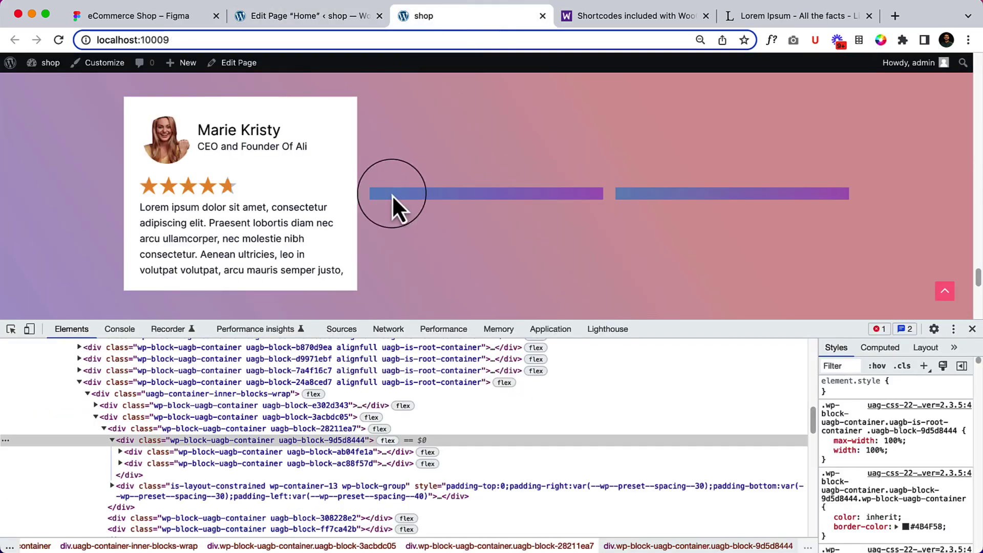
Reload the live page to check the card's larger bottom padding, then return to the editor.
right_click(419, 166)
click(438, 199)
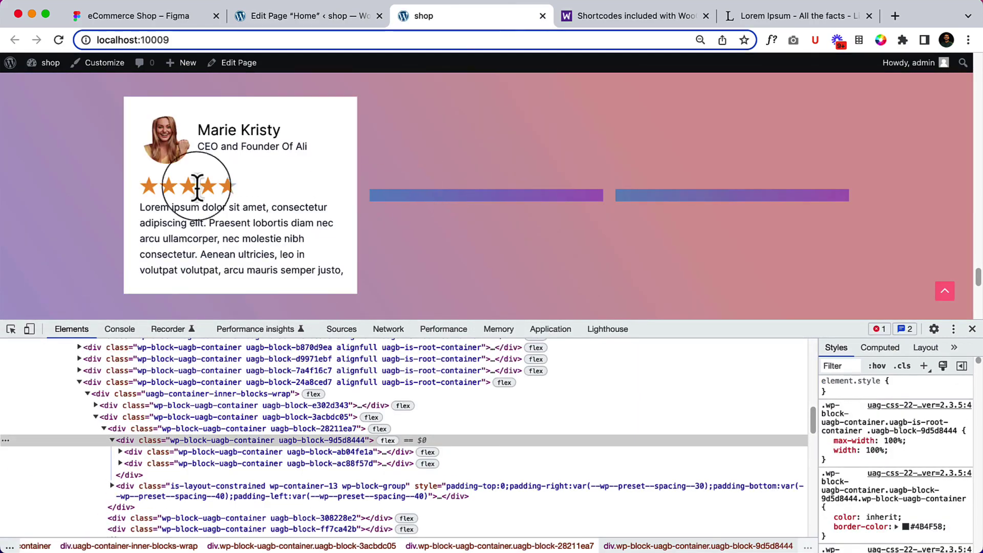
drag(149, 263, 195, 294)
click(195, 294)
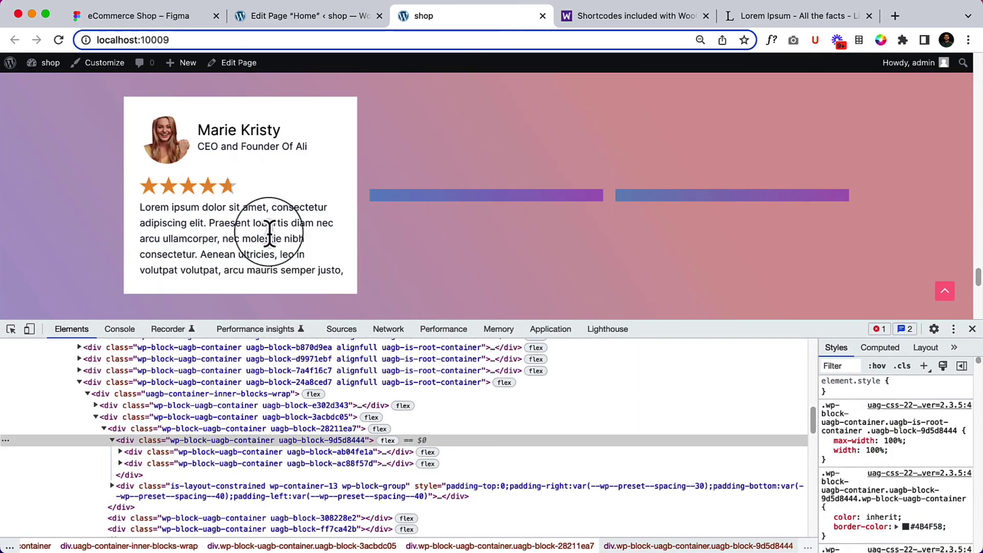
click(287, 18)
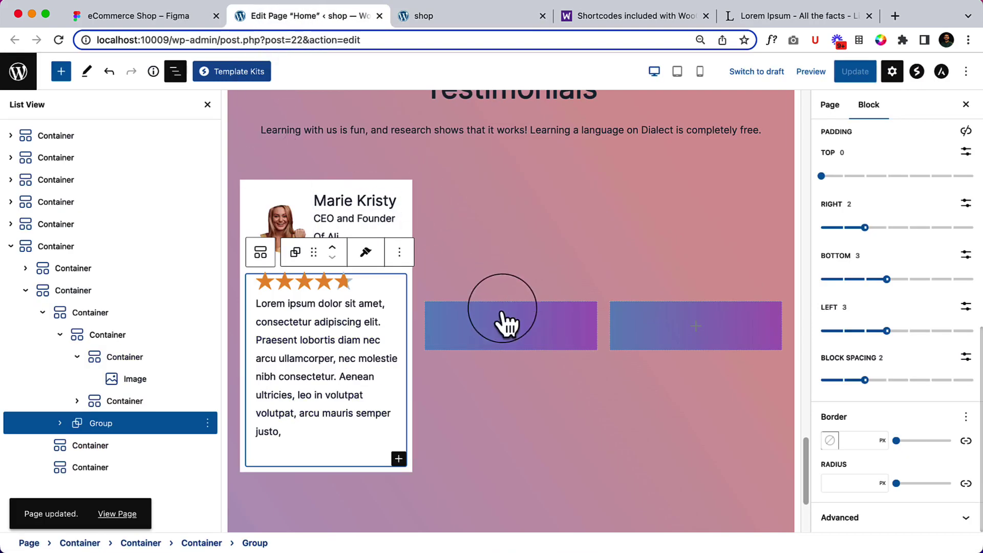
Remove both empty placeholder Containers via List View so the single testimonial card fills the row.
click(505, 323)
click(129, 452)
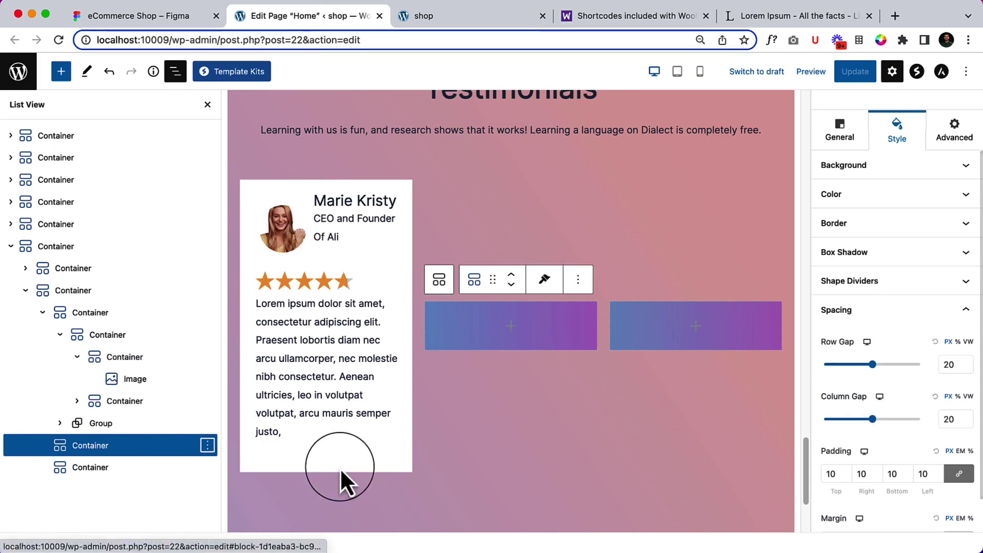
click(207, 447)
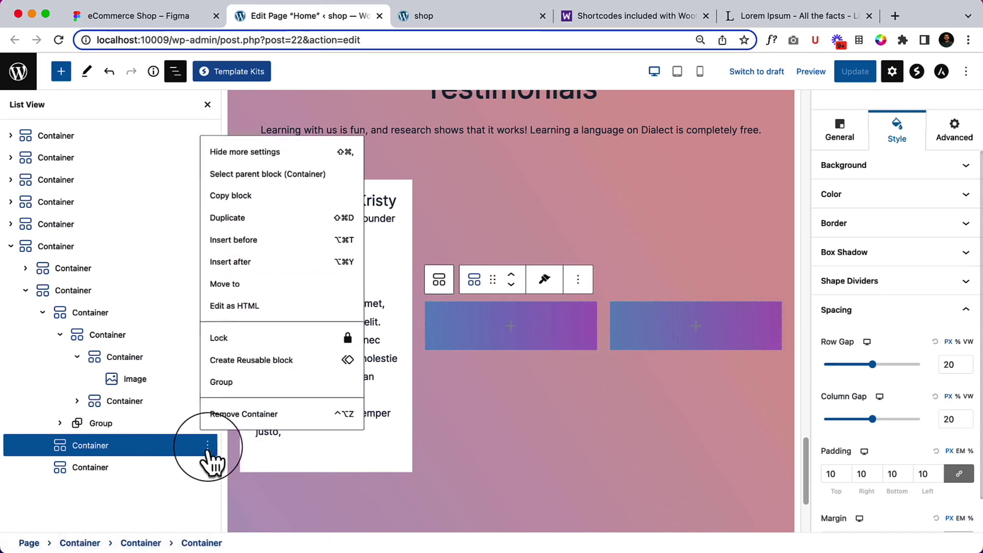
click(244, 412)
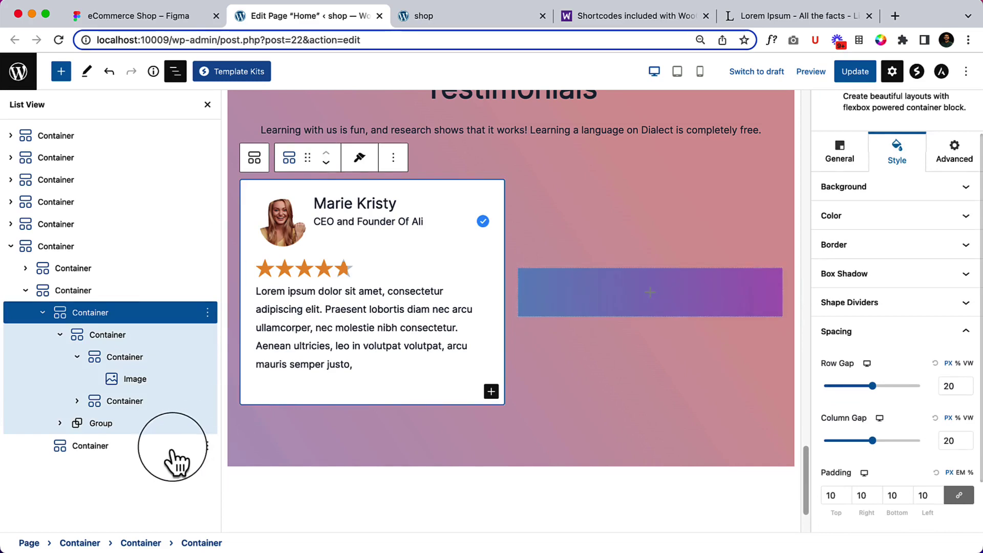
click(172, 446)
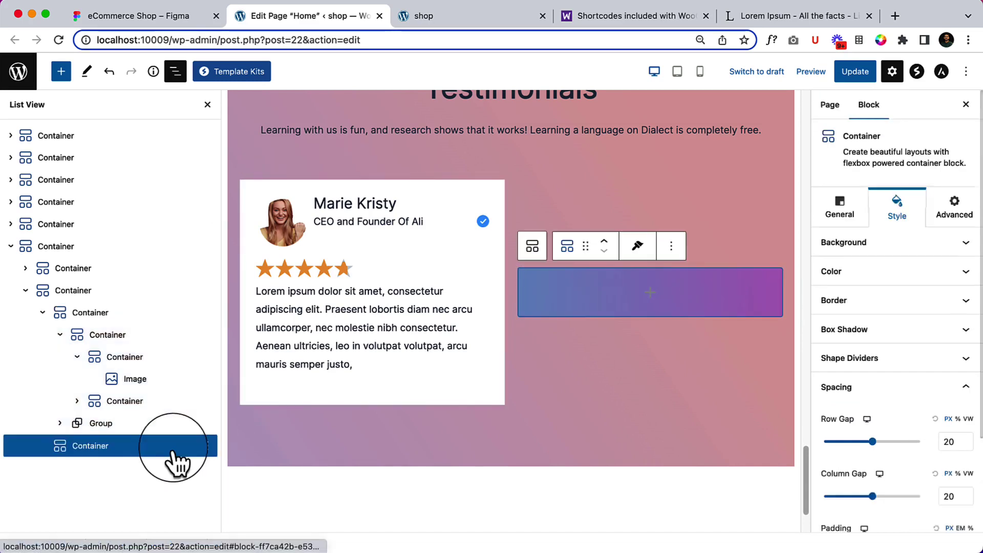
click(207, 446)
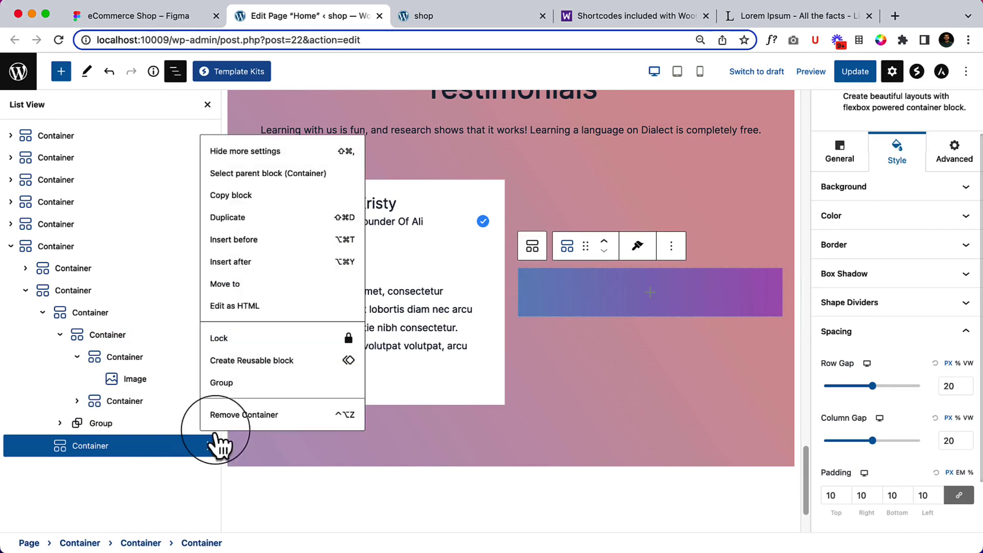
click(220, 416)
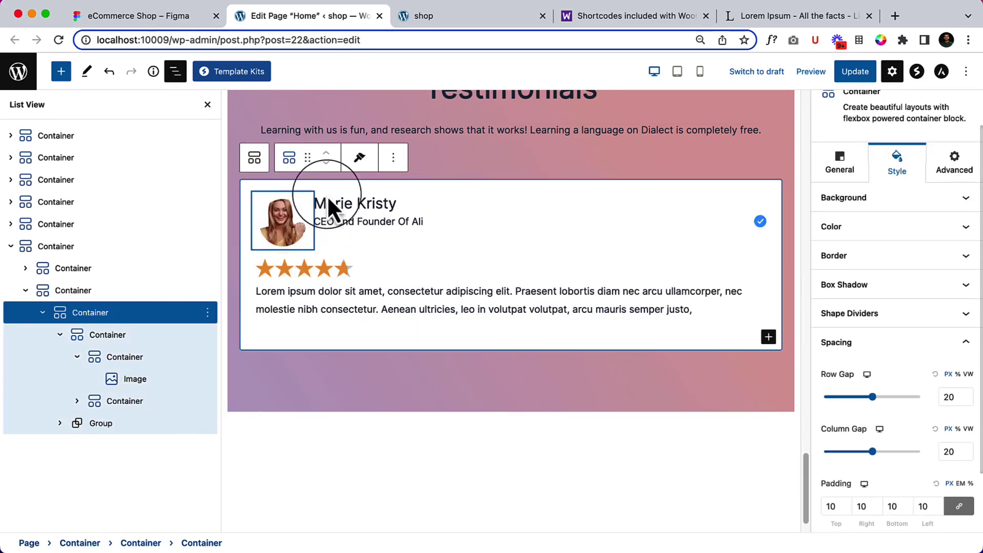
Duplicate the testimonial card Container twice for three identical side-by-side cards, then Update.
click(394, 163)
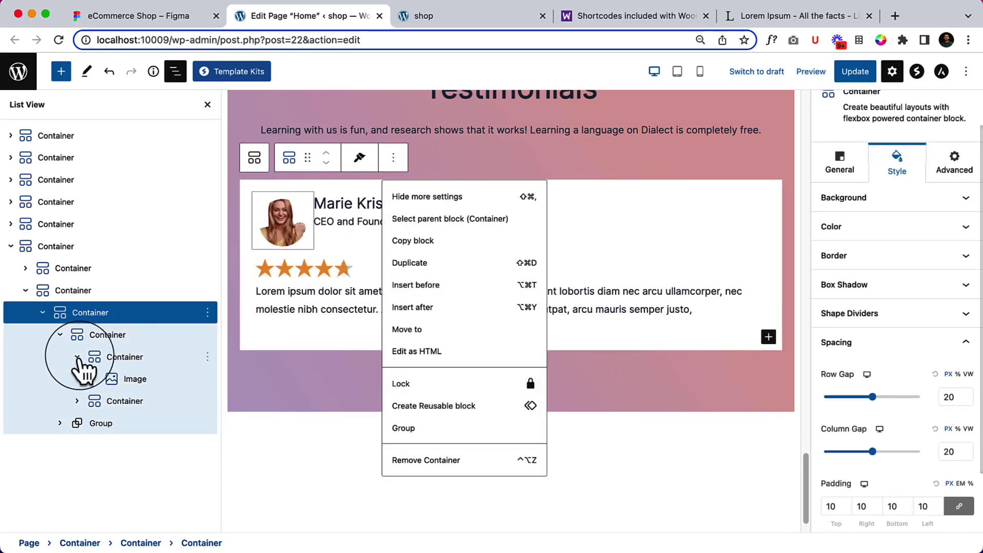
click(88, 293)
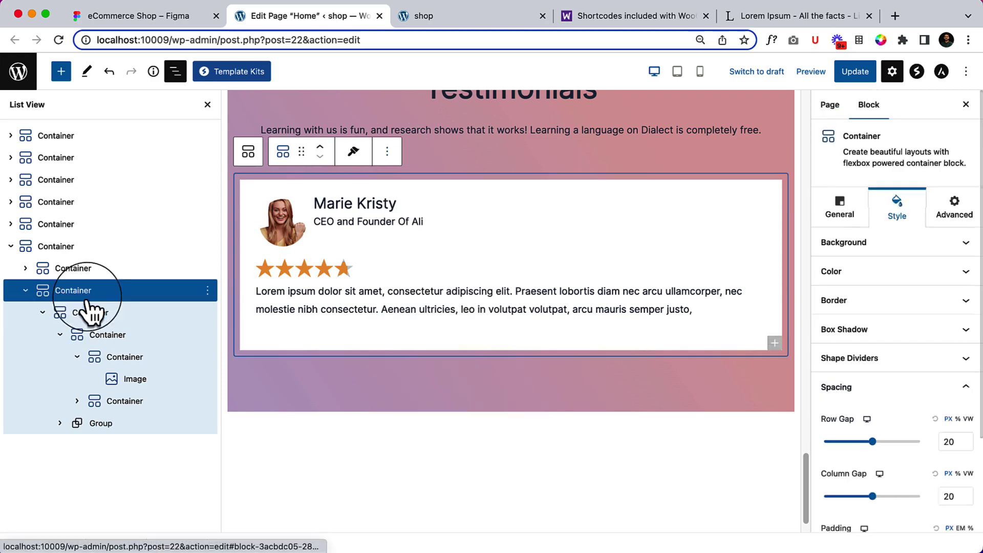
click(91, 270)
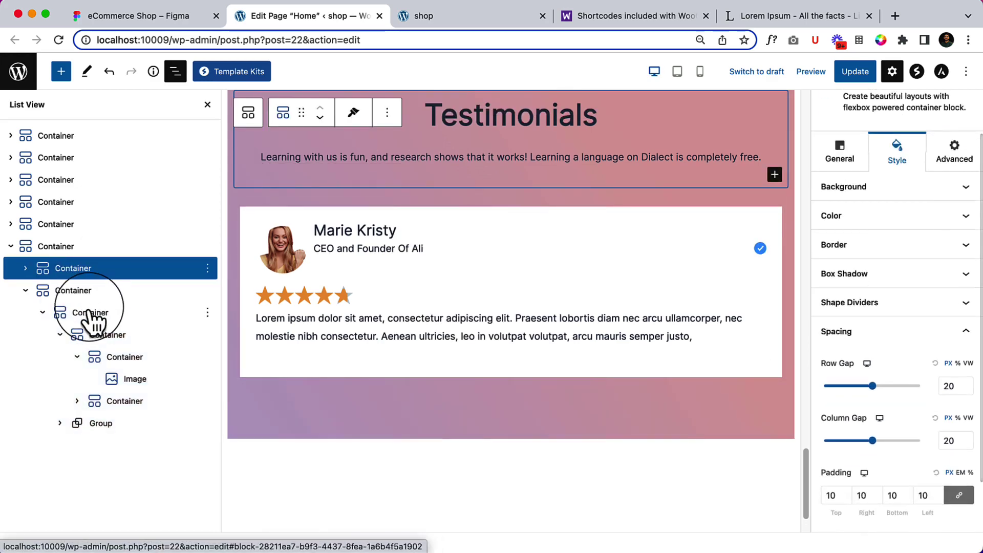
click(91, 314)
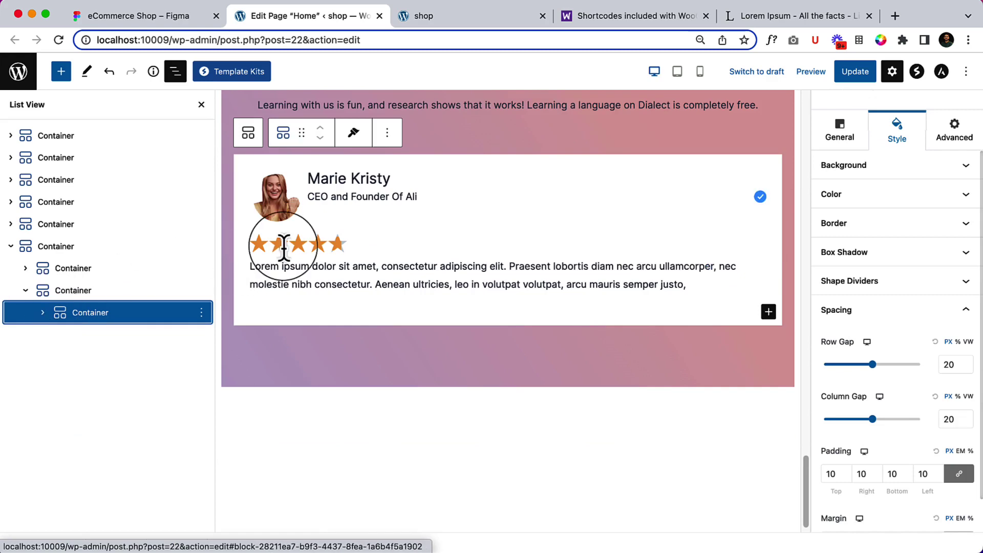
click(388, 135)
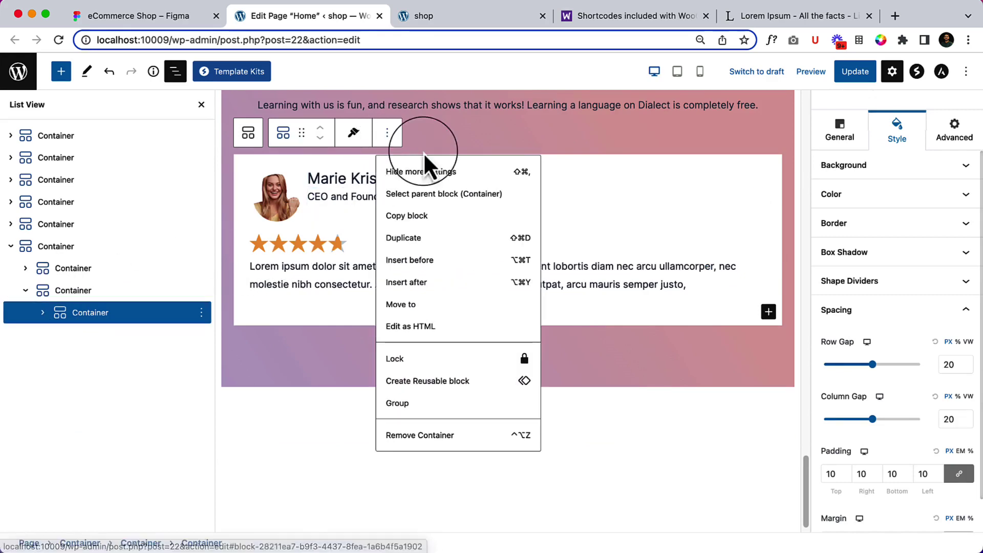
click(432, 239)
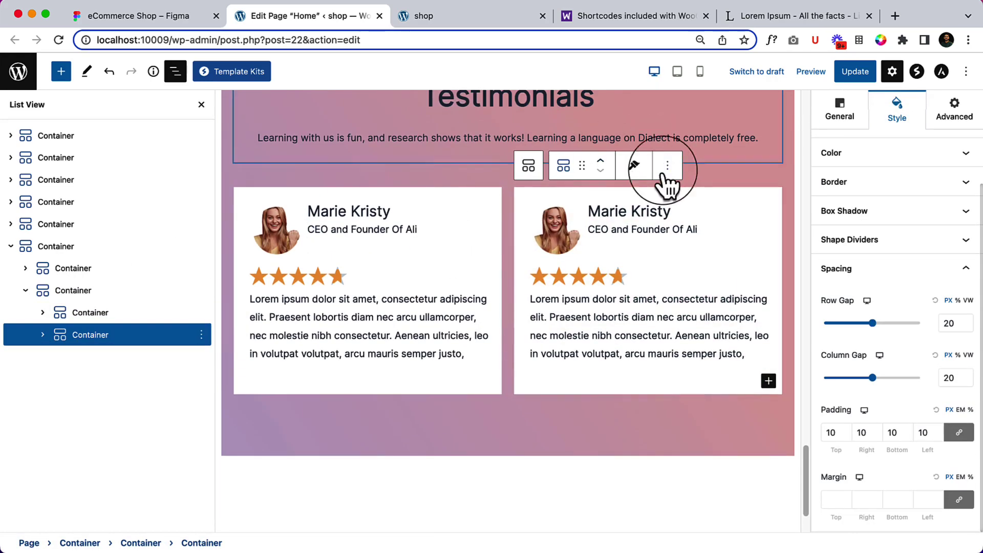
click(667, 165)
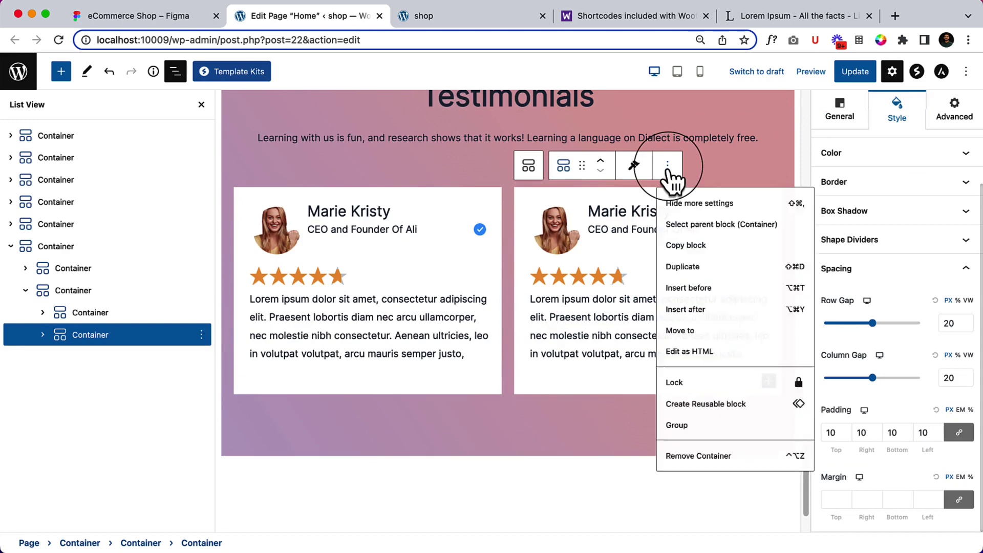
click(719, 277)
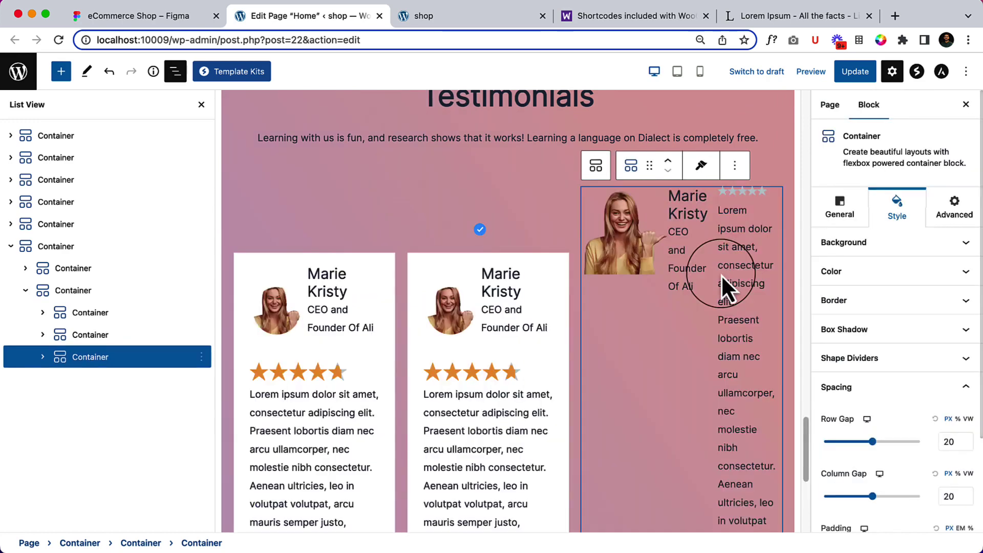
click(863, 77)
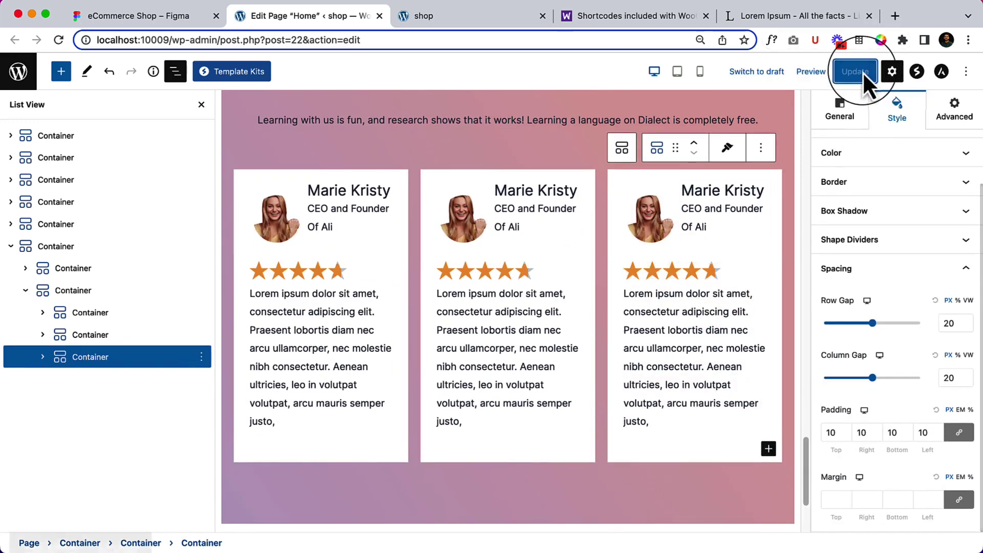
Reload the live shop page and close DevTools to view the three testimonial cards.
click(441, 16)
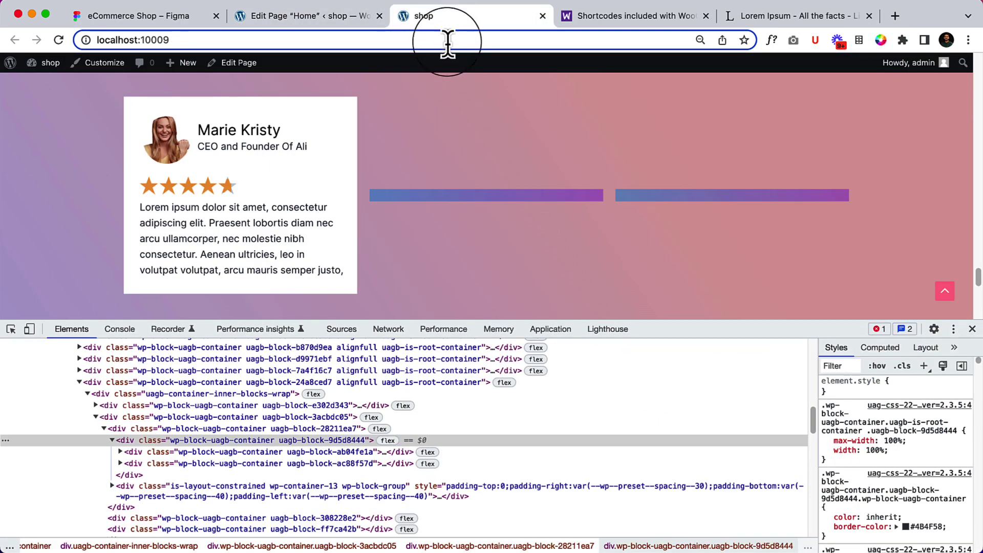
click(444, 45)
key(Return)
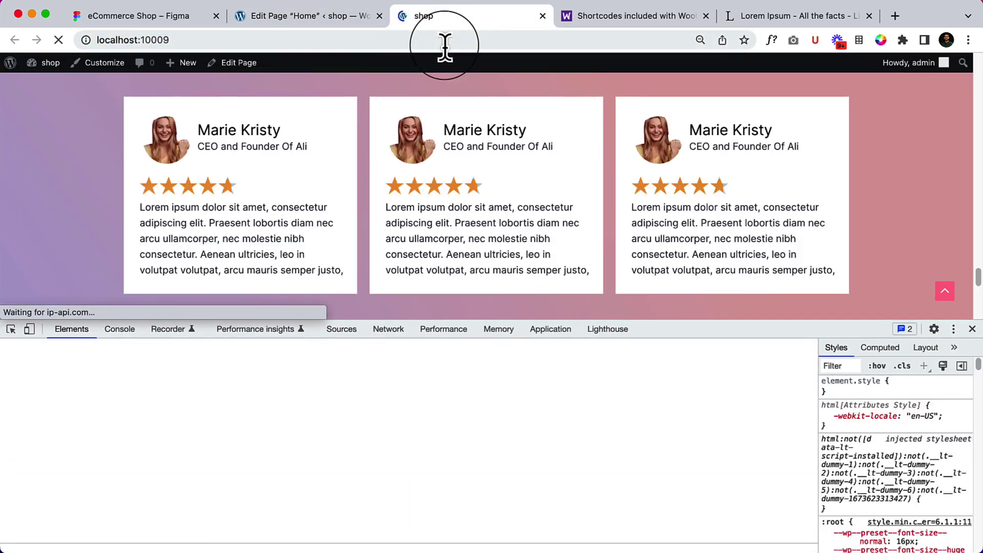
click(973, 330)
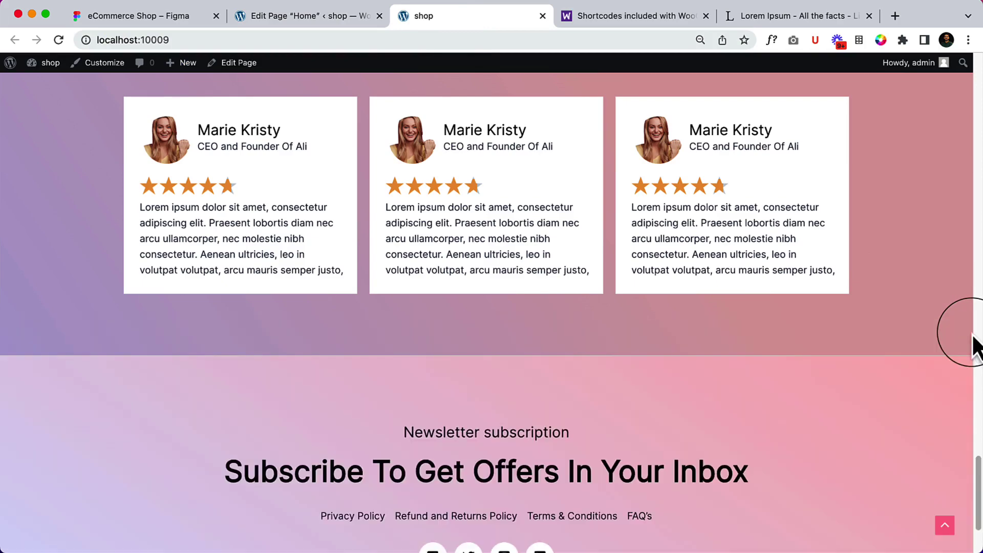
scroll(643, 387, up, 7)
scroll(642, 386, down, 5)
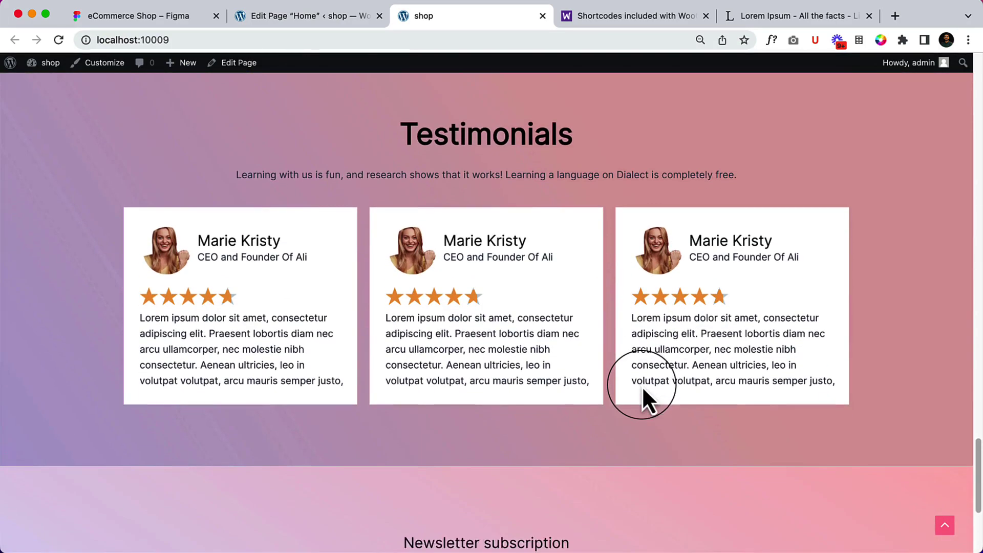
scroll(642, 388, up, 2)
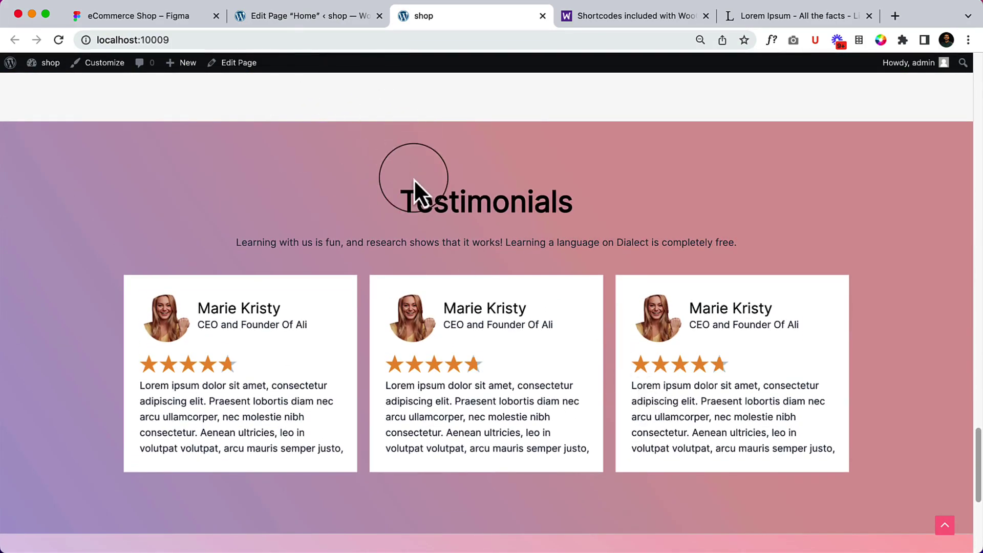
Inspect the Testimonials section and its Group 7 background in Figma.
click(144, 12)
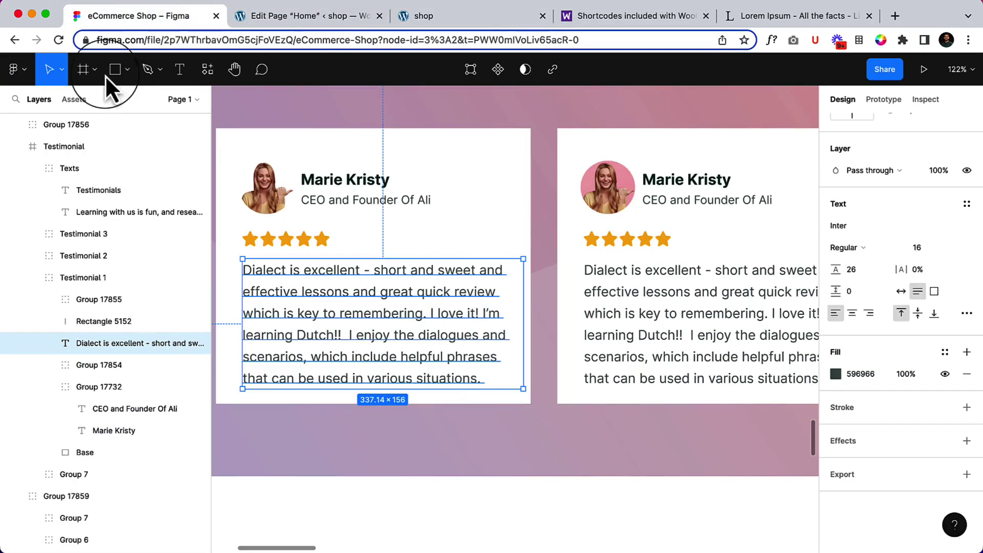
click(545, 237)
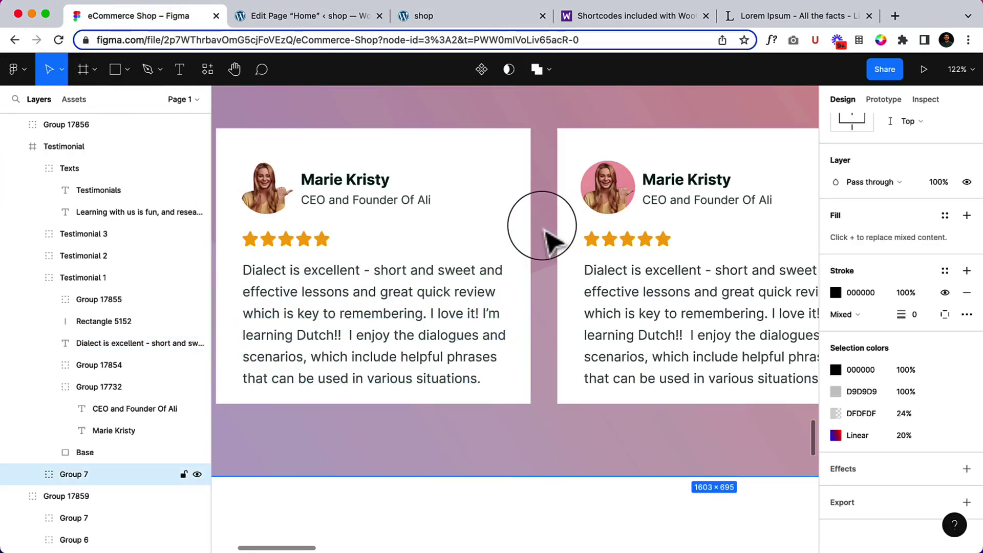
scroll(548, 238, down, 3)
scroll(544, 237, down, 5)
drag(681, 189, 603, 215)
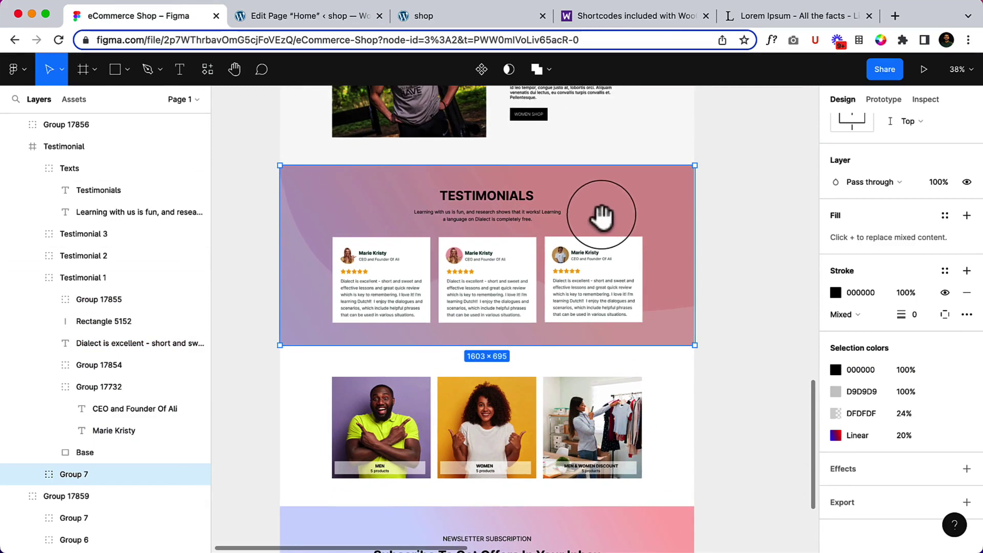
click(763, 314)
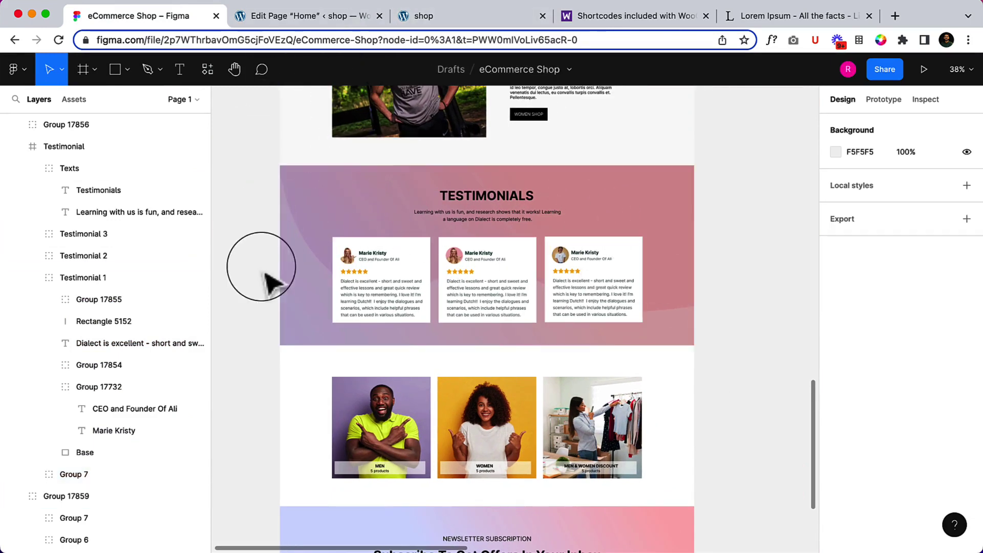
click(297, 208)
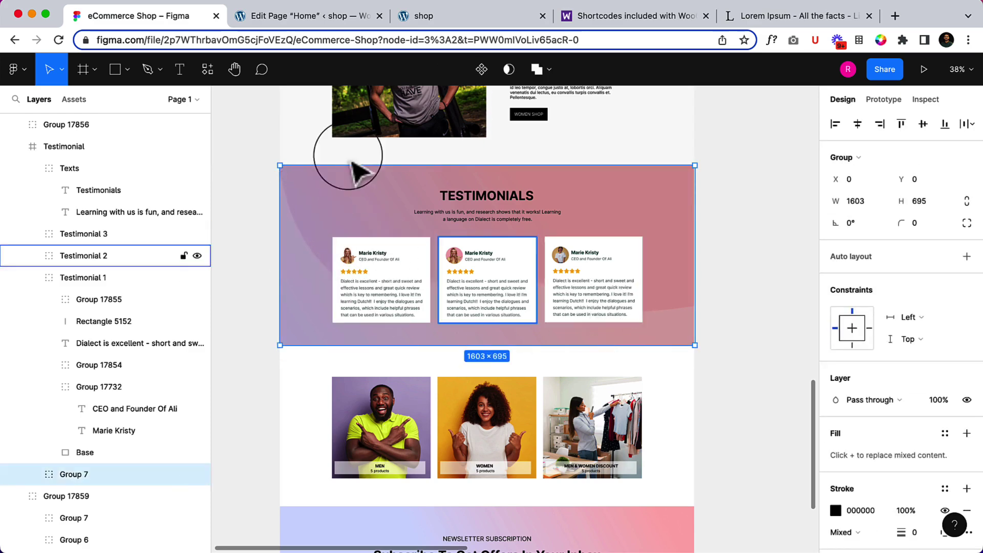
click(330, 22)
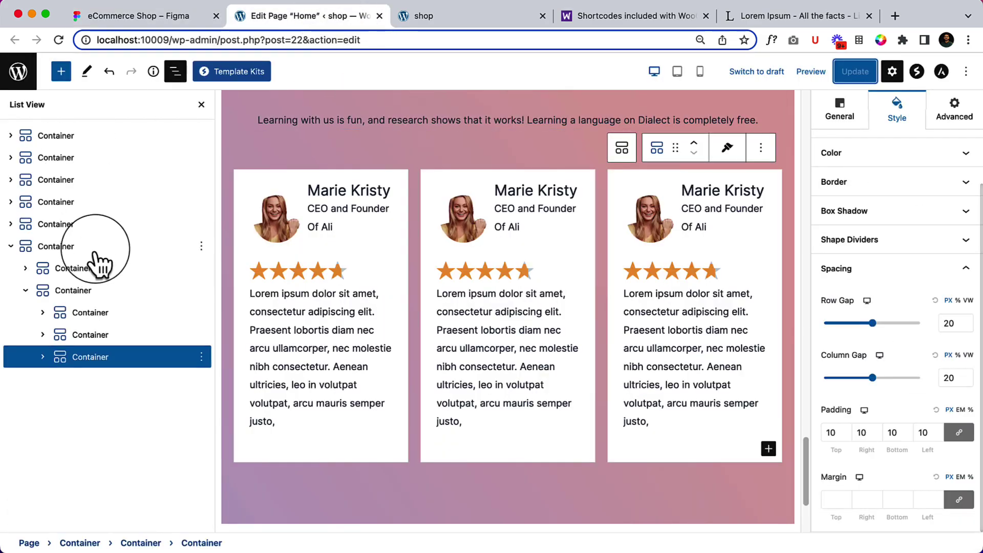
Set the Testimonials section Container's background image to the pink wavy gradient SVG and save.
click(209, 254)
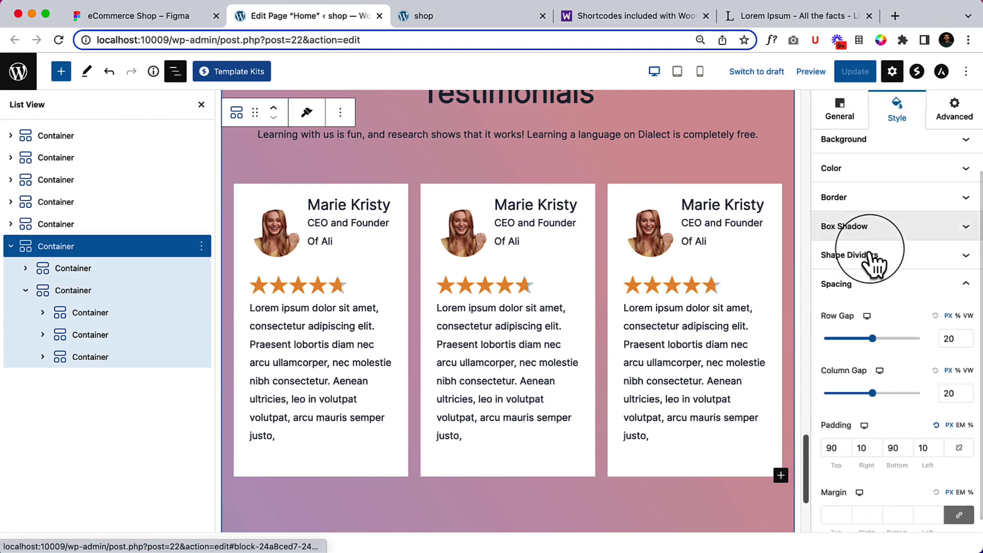
click(904, 148)
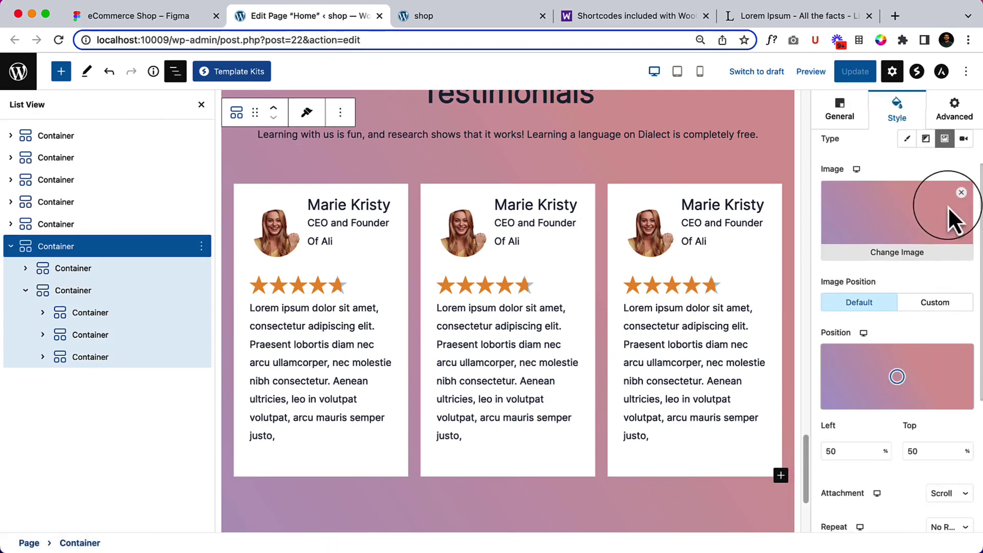
click(901, 252)
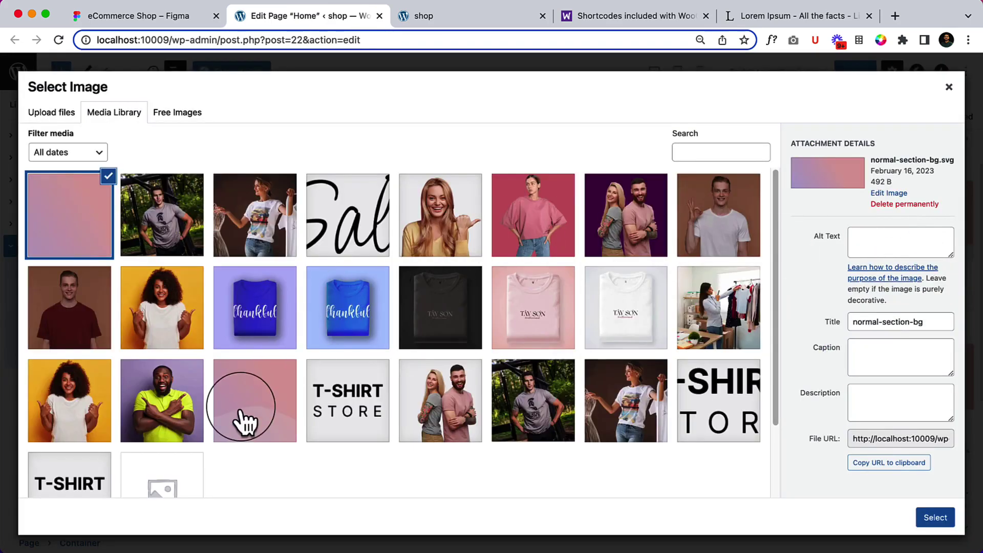
click(245, 412)
click(935, 519)
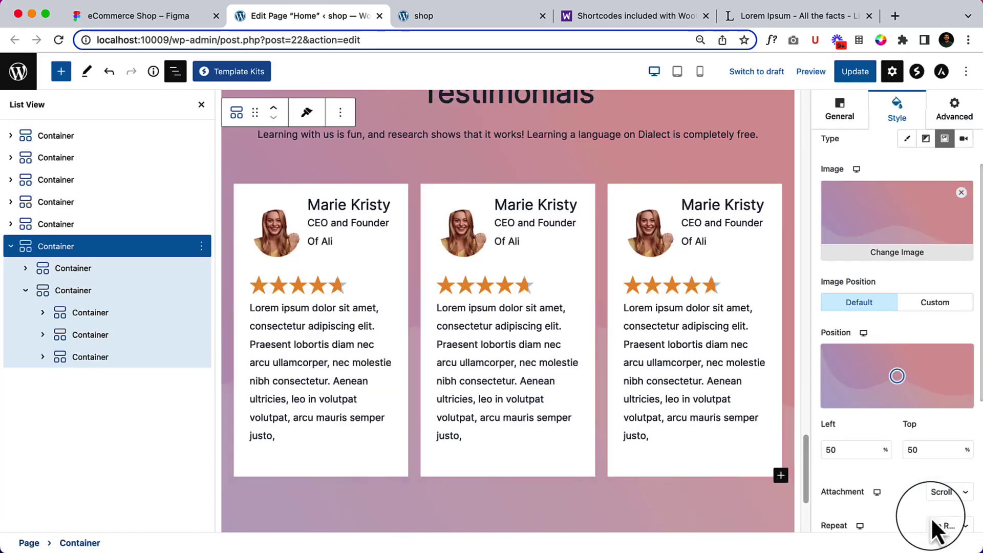
click(855, 71)
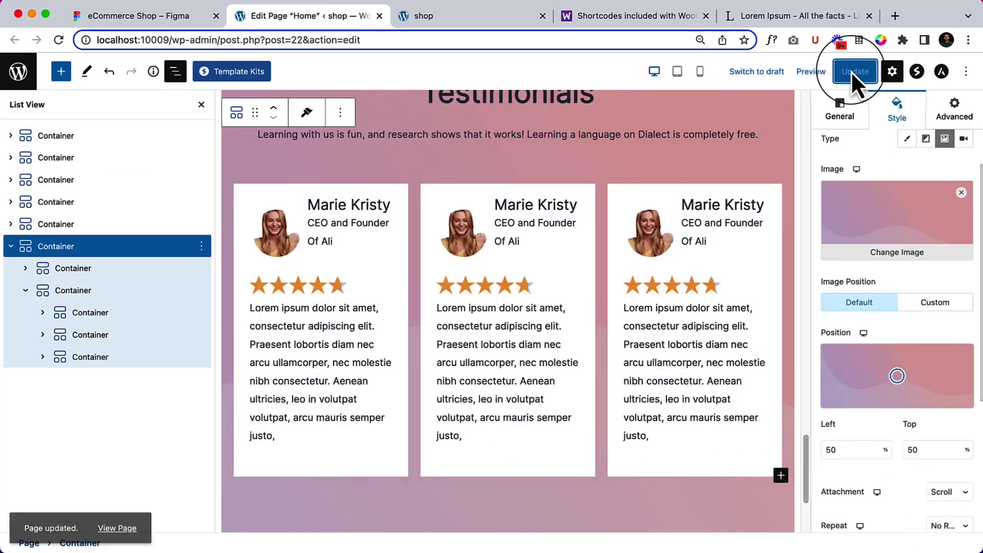
Reload the live page to check the new gradient background and compare it with Figma.
click(501, 7)
right_click(198, 189)
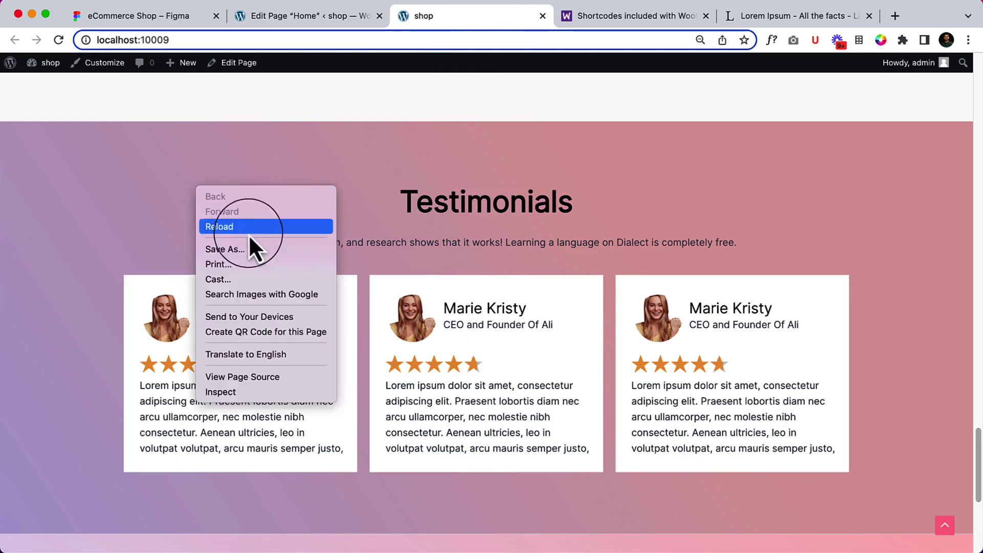
click(250, 229)
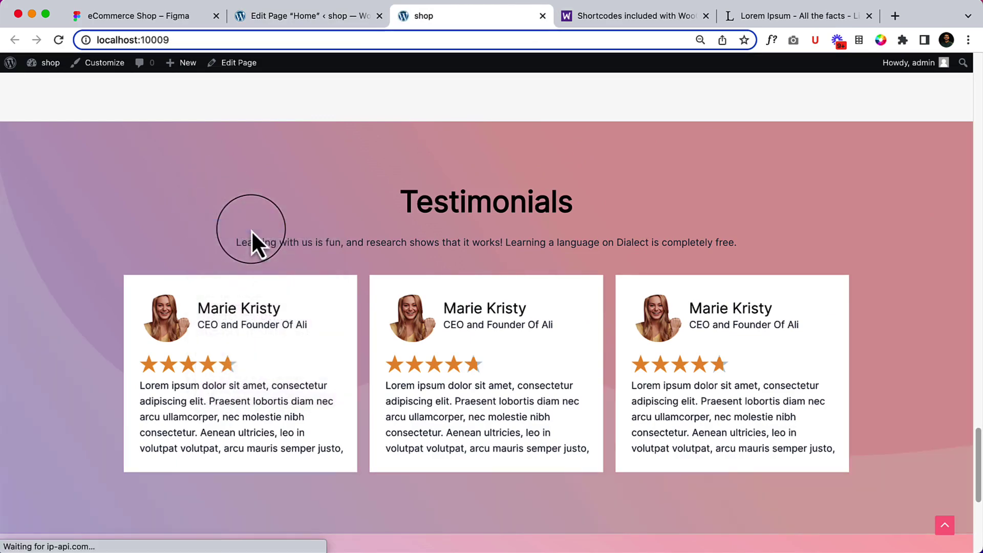
scroll(492, 287, down, 2)
scroll(517, 296, up, 6)
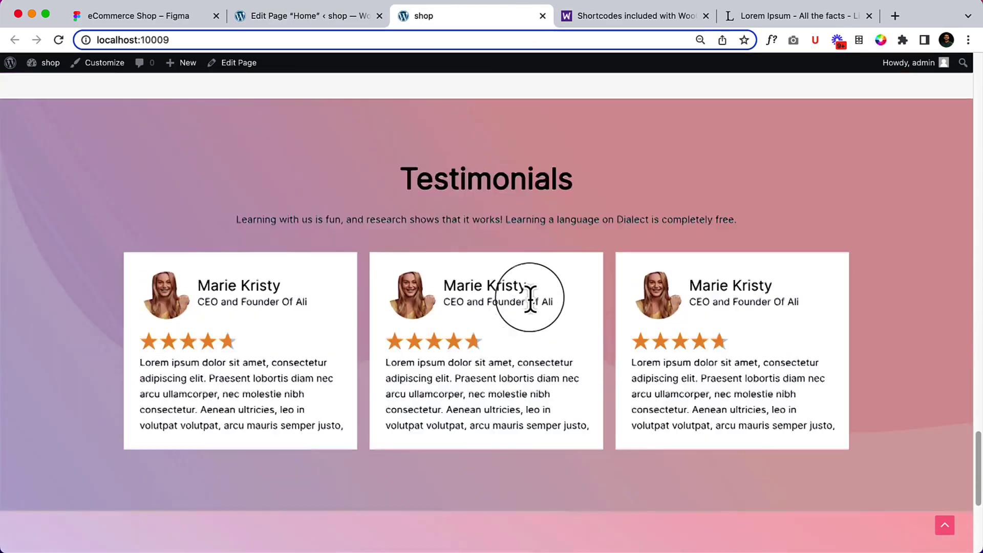
scroll(531, 297, up, 5)
scroll(530, 298, down, 3)
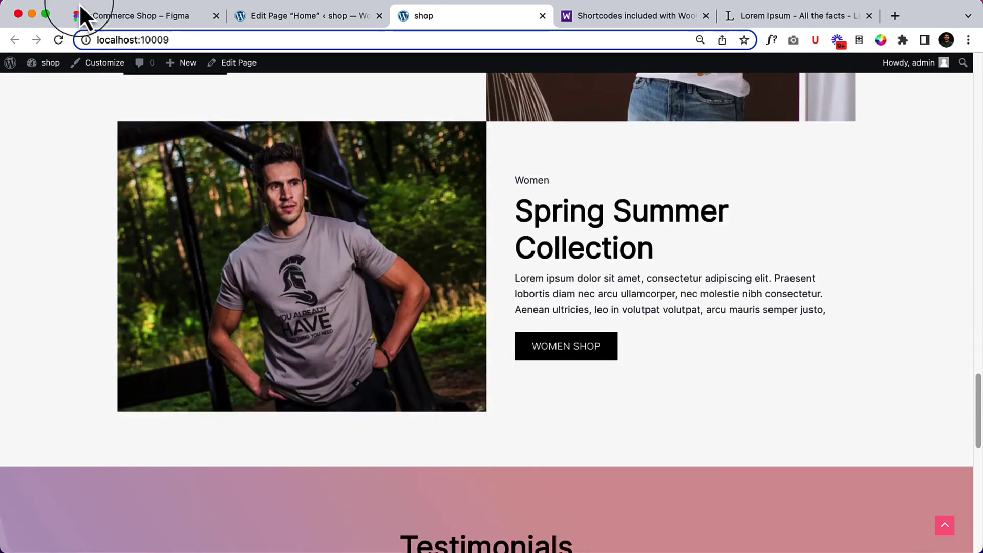
click(140, 18)
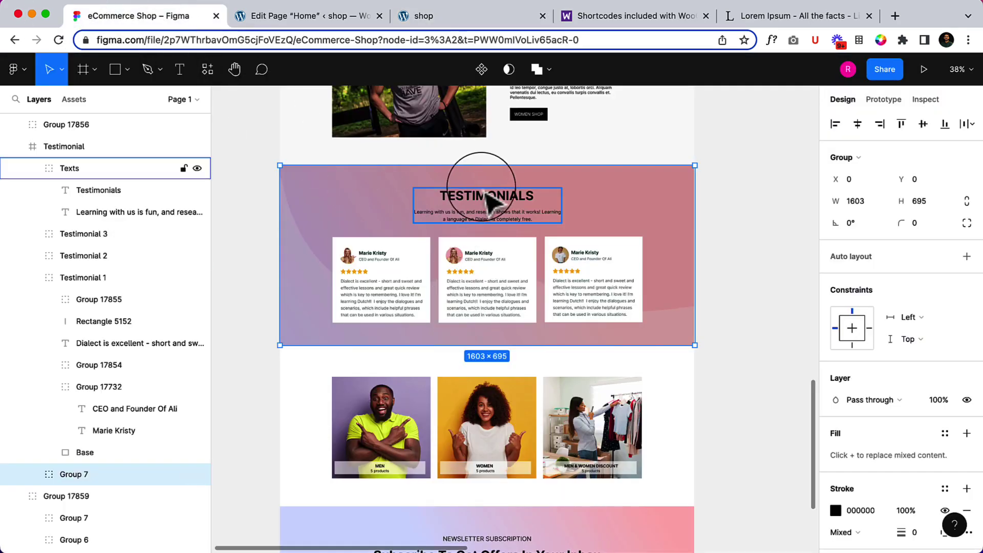
click(317, 18)
Set the Testimonials heading's letter case to uppercase (AB) and update the page.
scroll(623, 197, up, 3)
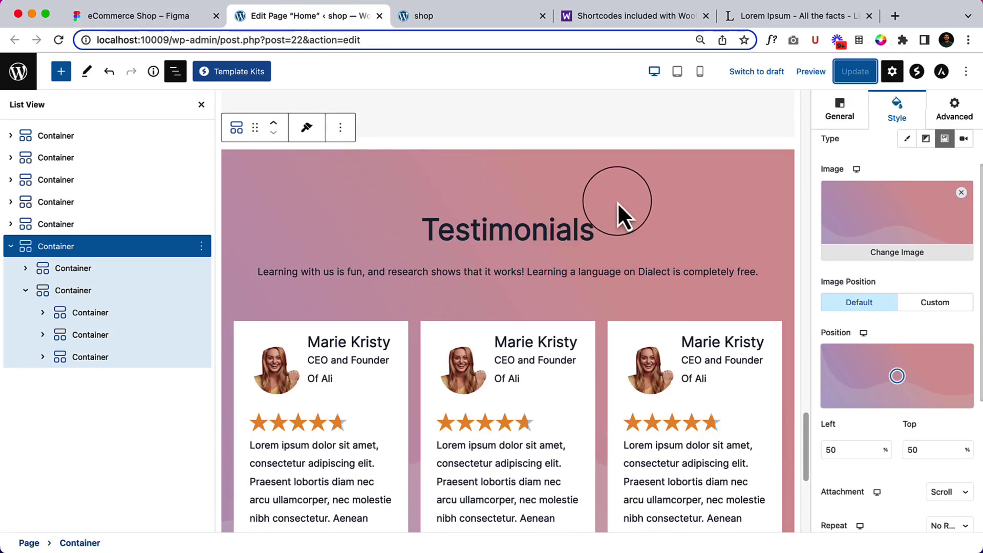
double_click(504, 232)
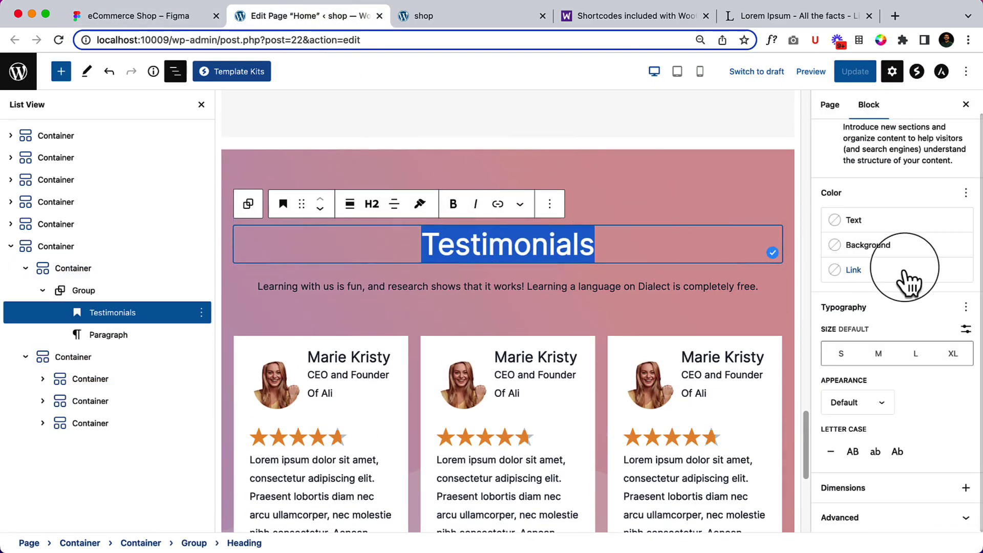
click(853, 452)
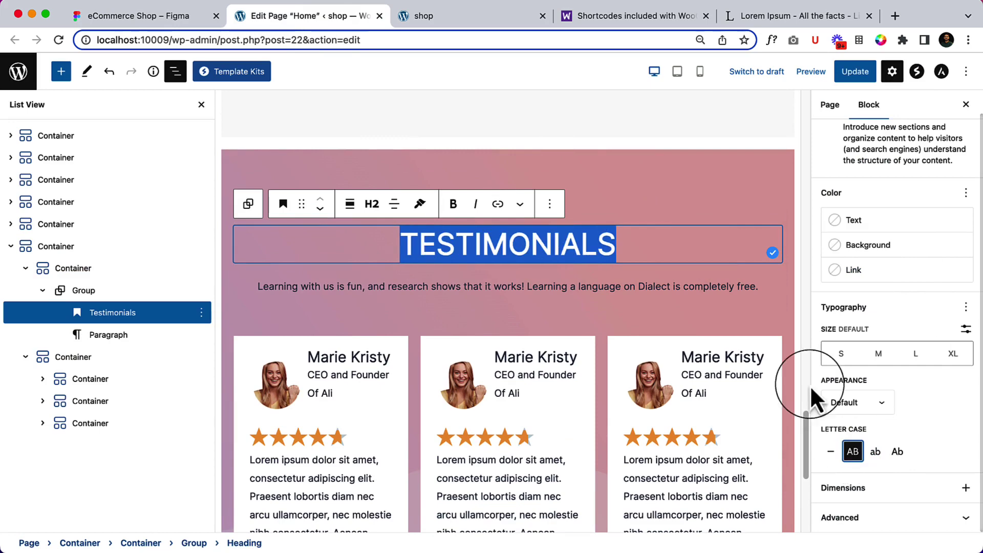
click(856, 71)
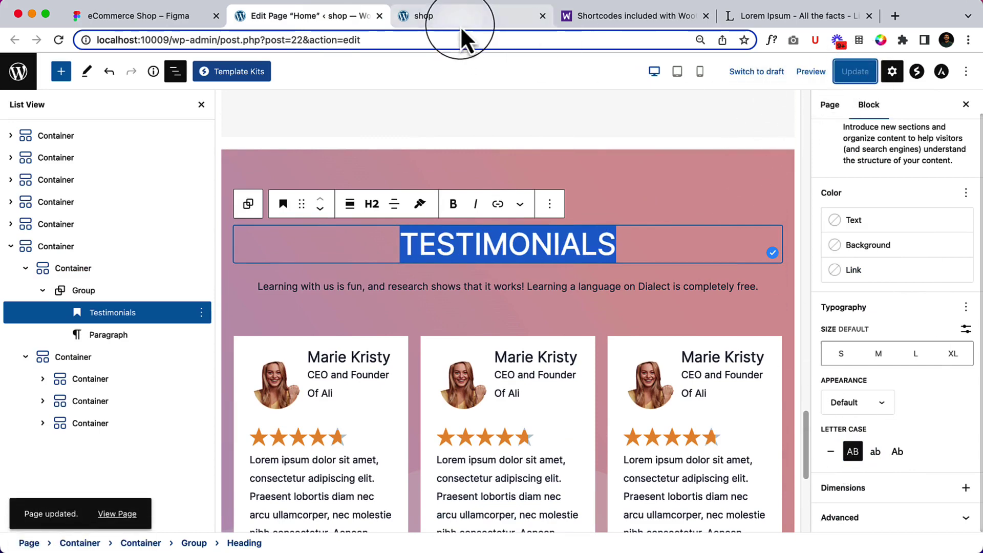
click(461, 21)
Reload the live page to verify the uppercase TESTIMONIALS heading, then scroll Figma to the newsletter section.
click(59, 41)
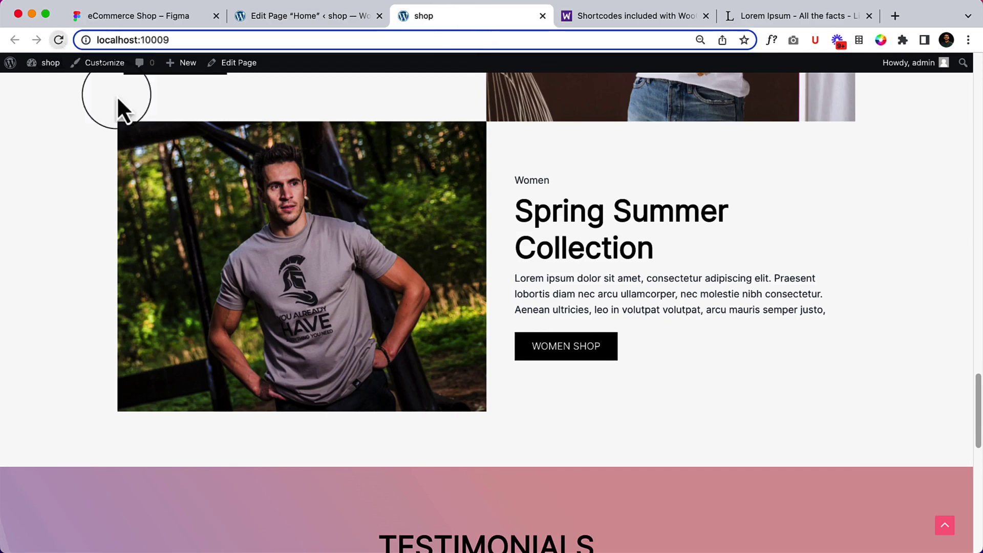
scroll(329, 328, down, 8)
scroll(330, 328, down, 4)
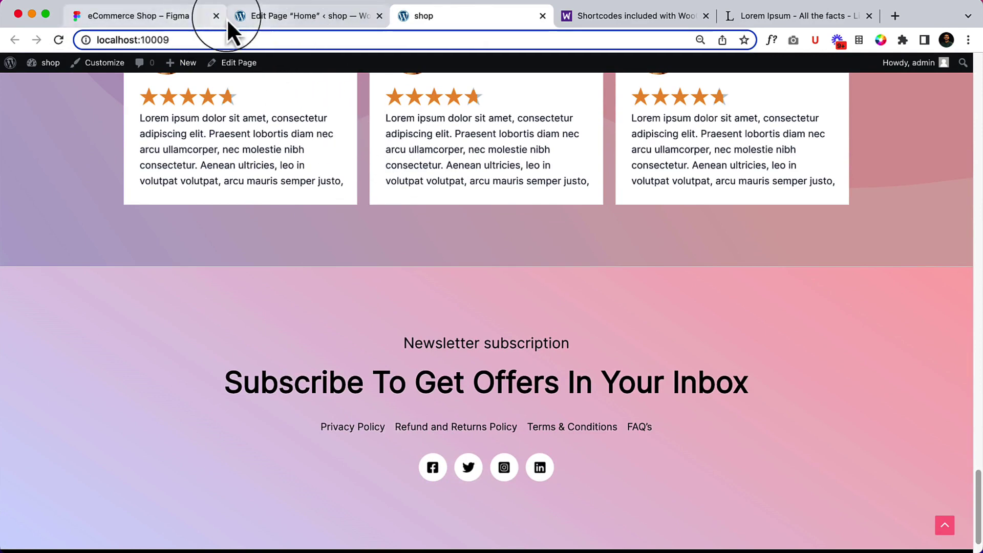
click(137, 17)
scroll(584, 405, down, 4)
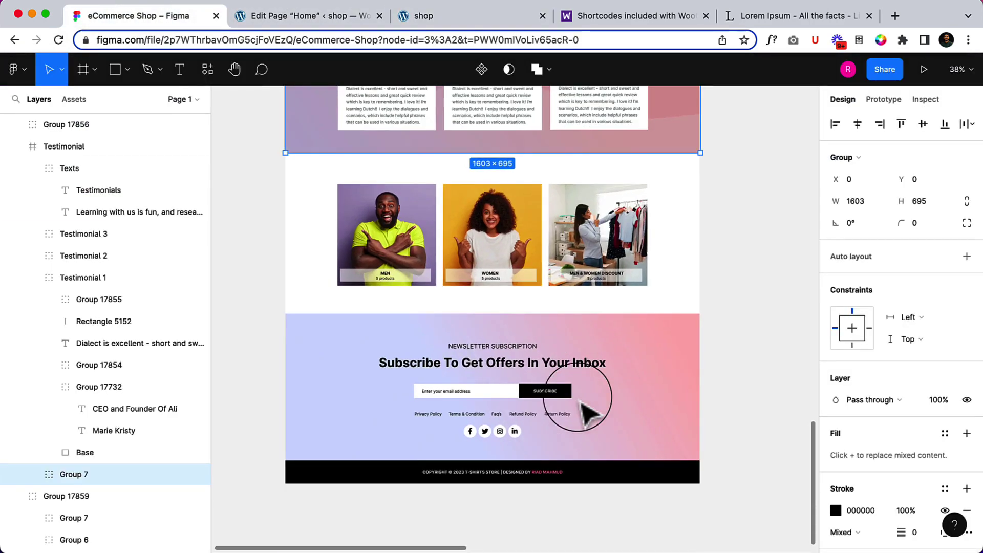